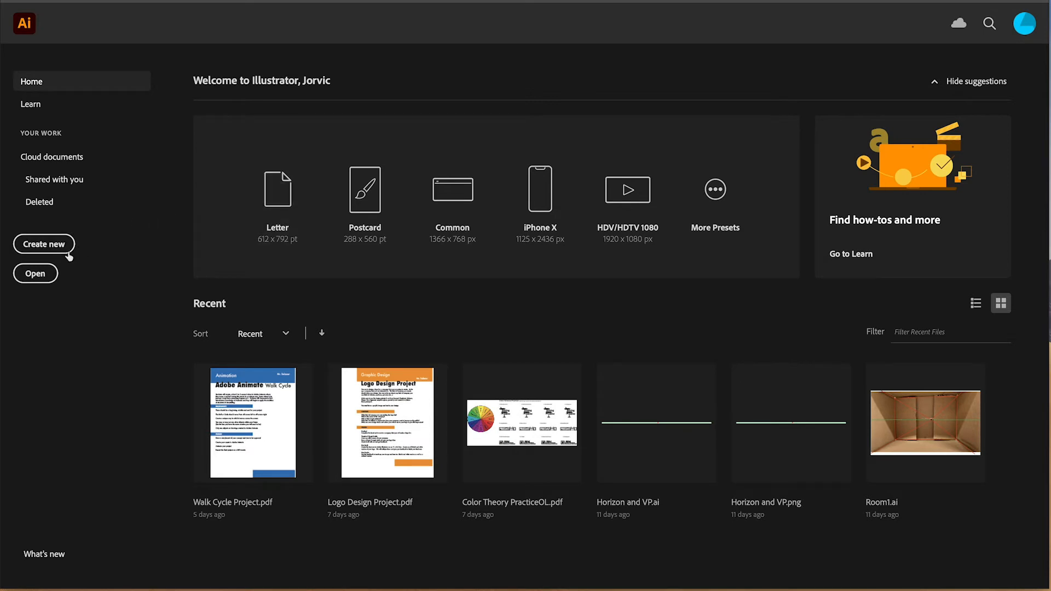
- Create a new Letter-size document and show its rulers
left_click(274, 193)
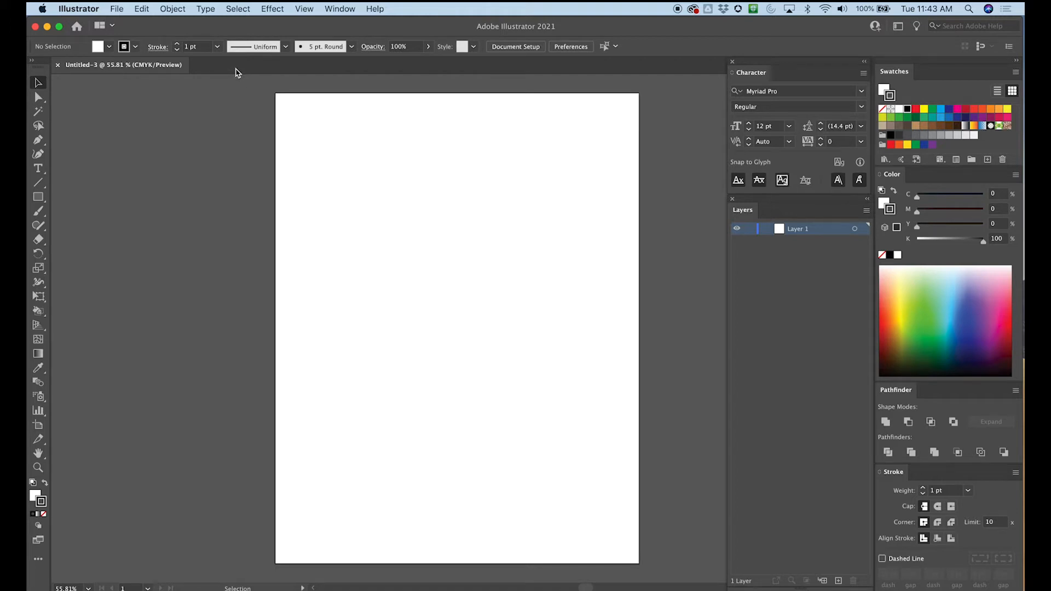
key("super+r")
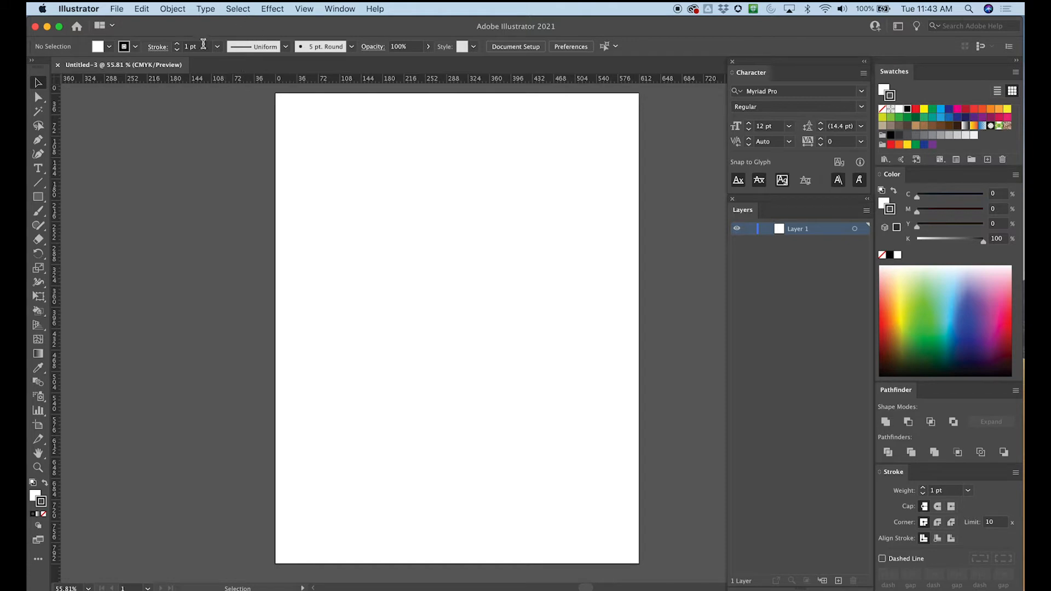
left_click(303, 9)
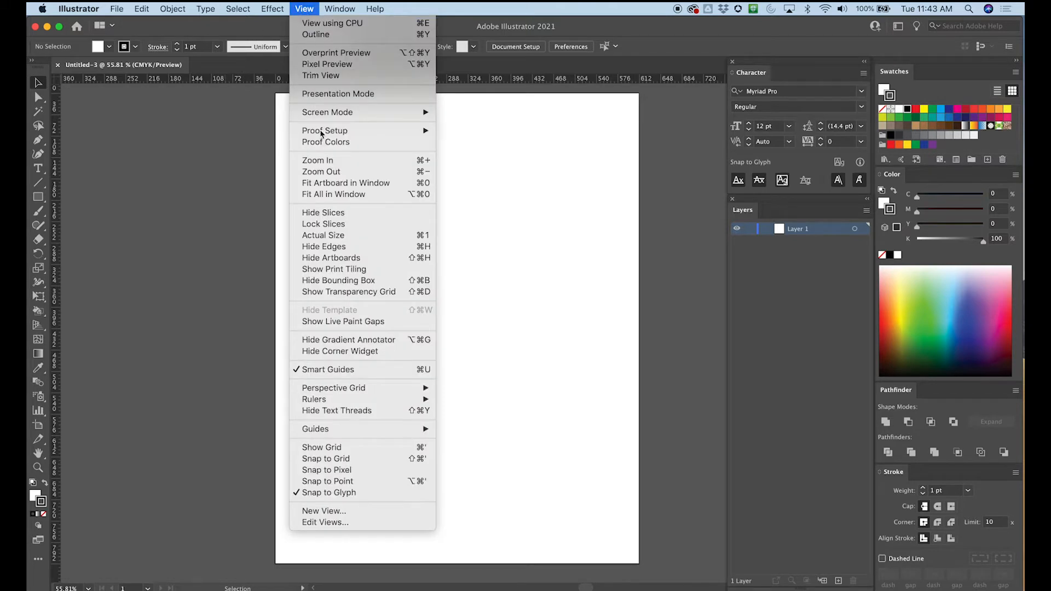
mouse_move(342, 404)
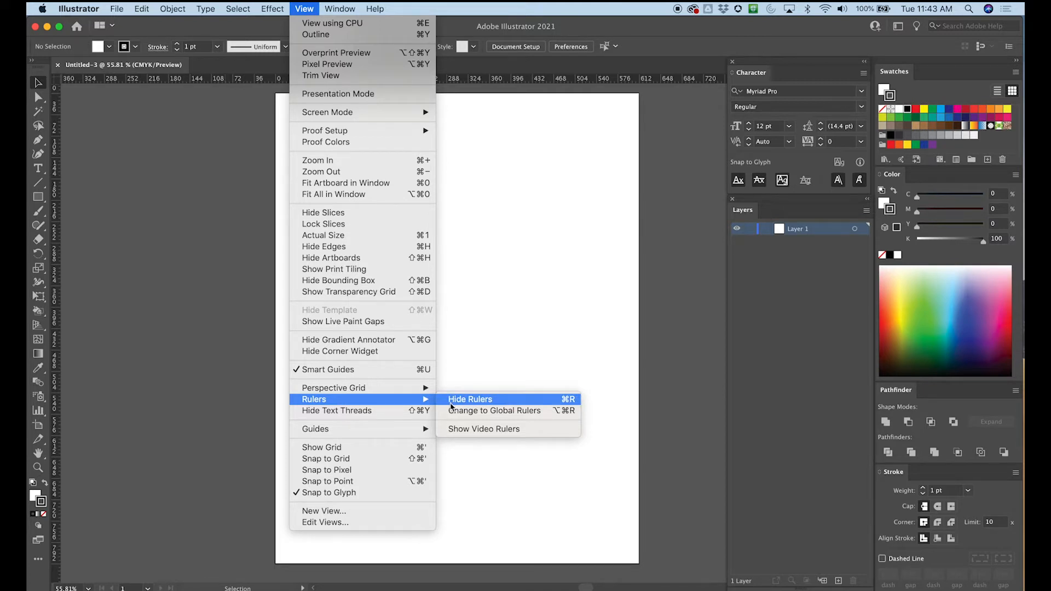
left_click(567, 411)
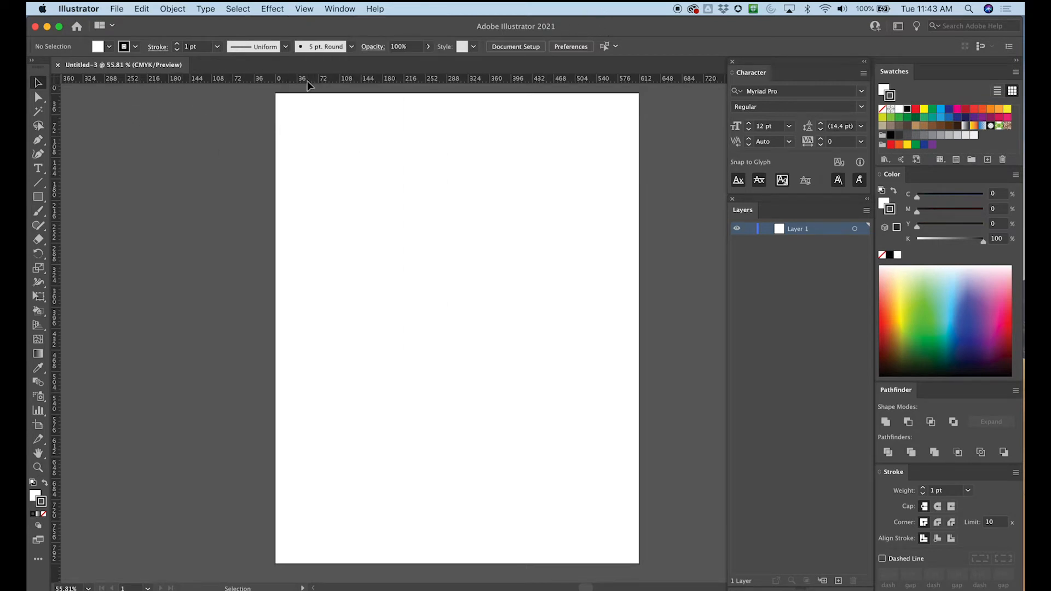
- Set the ruler units to inches
right_click(456, 79)
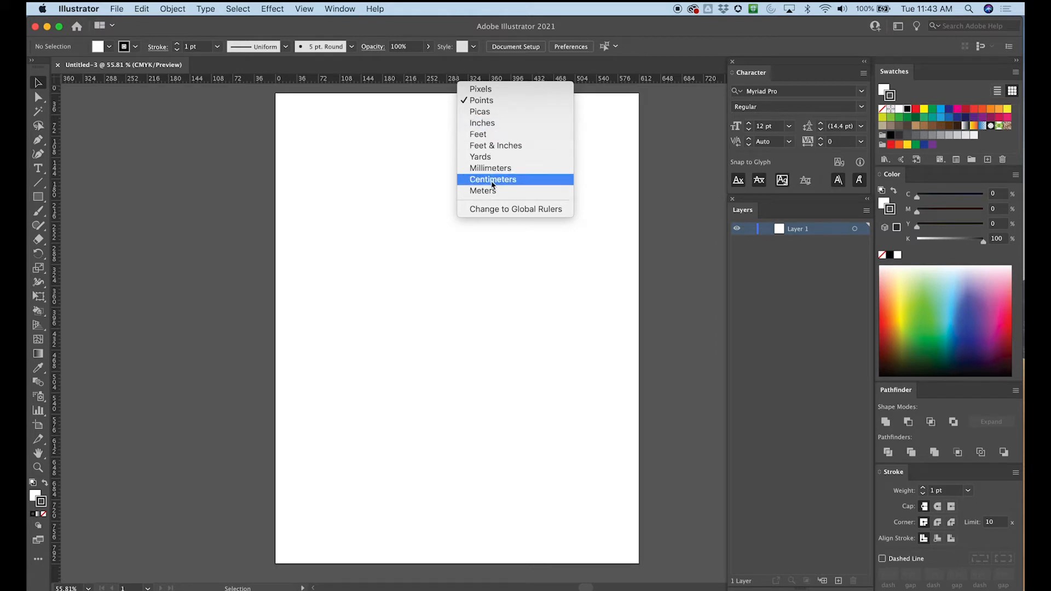
left_click(483, 123)
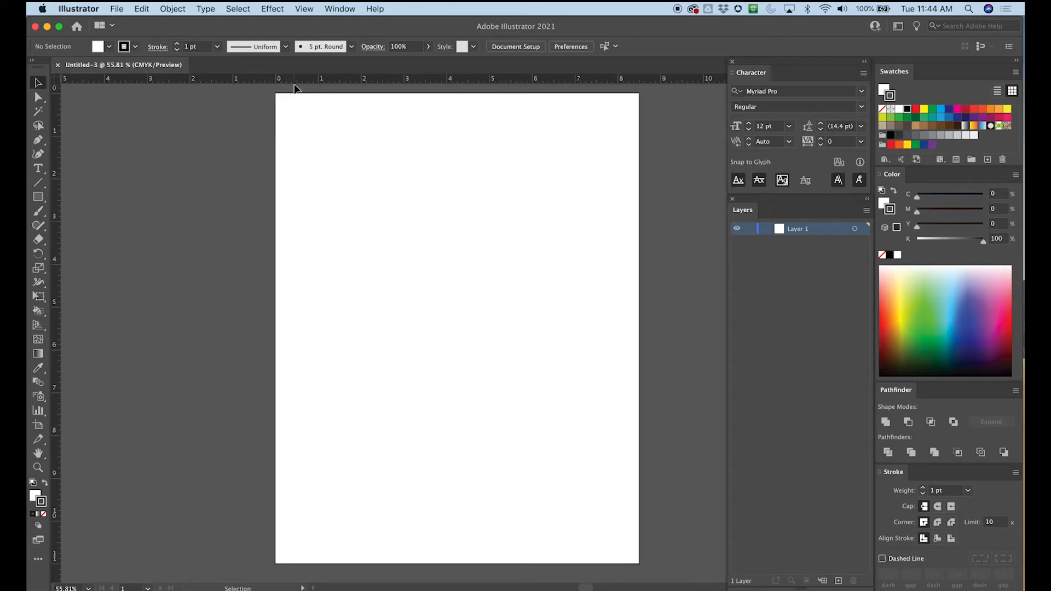
key("super+equal")
key("super+equal")
key("space")
left_click_drag(289, 155, 241, 333)
left_click_drag(267, 194, 247, 176)
key("super+minus")
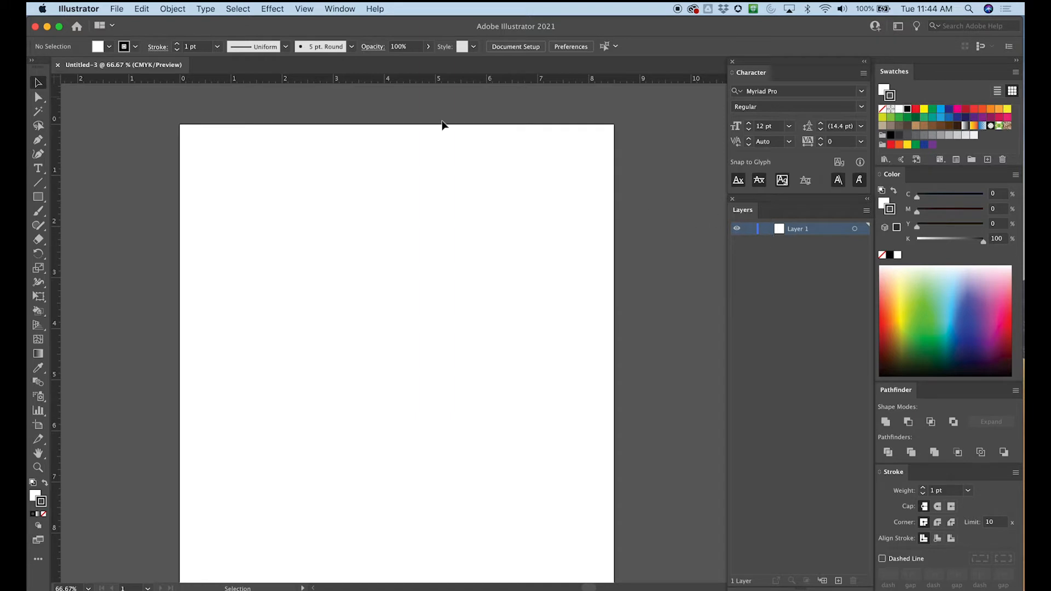
left_click_drag(303, 80, 293, 175)
mouse_move(293, 176)
left_mouse_down()
mouse_move(292, 138)
mouse_move(294, 162)
left_mouse_up()
left_click_drag(295, 162, 295, 161)
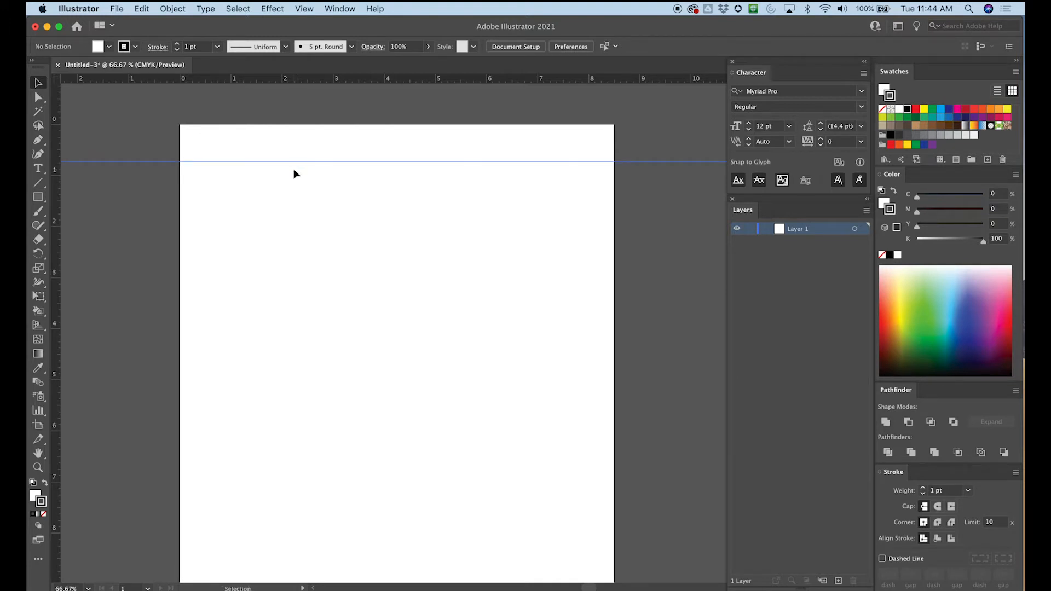
key("super+equal")
key("super+equal")
key("space")
mouse_move(236, 178)
left_mouse_down()
mouse_move(504, 291)
mouse_move(482, 277)
left_mouse_up()
mouse_move(349, 202)
left_mouse_down()
mouse_move(429, 277)
mouse_move(452, 370)
left_mouse_up()
left_click_drag(430, 165, 370, 206)
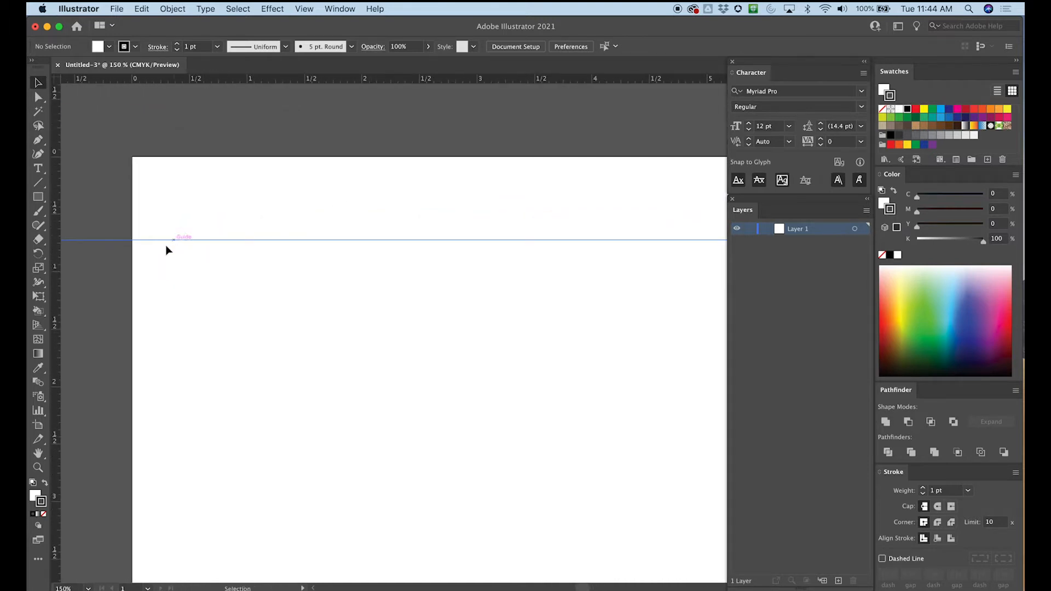
key("super+z")
- Place horizontal ruler guides 0.75 inch inside the artboard's top and bottom edges
left_click_drag(160, 81, 159, 243)
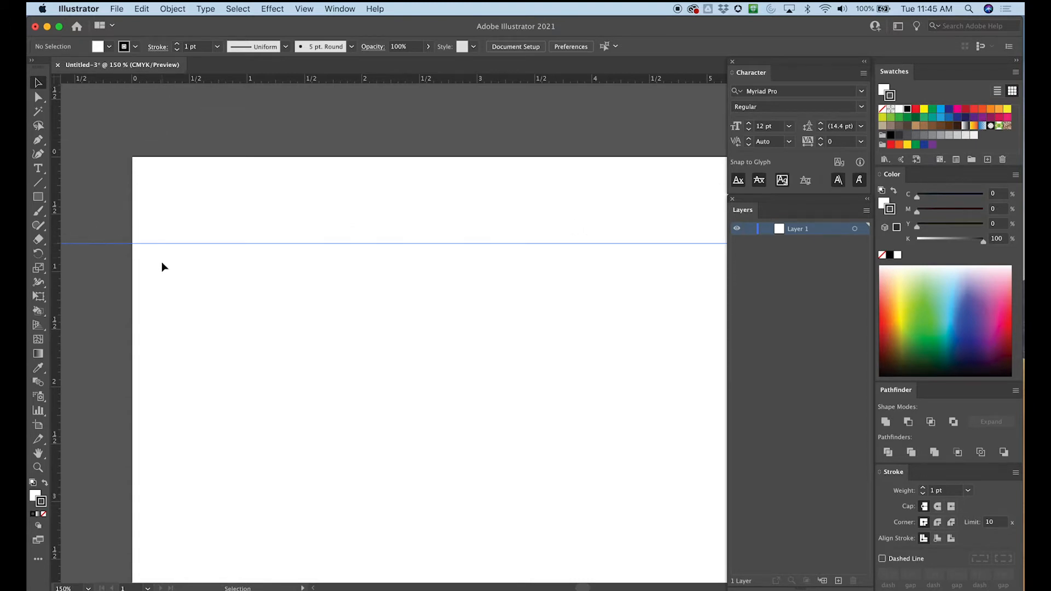
scroll(235, 285, "down", 10)
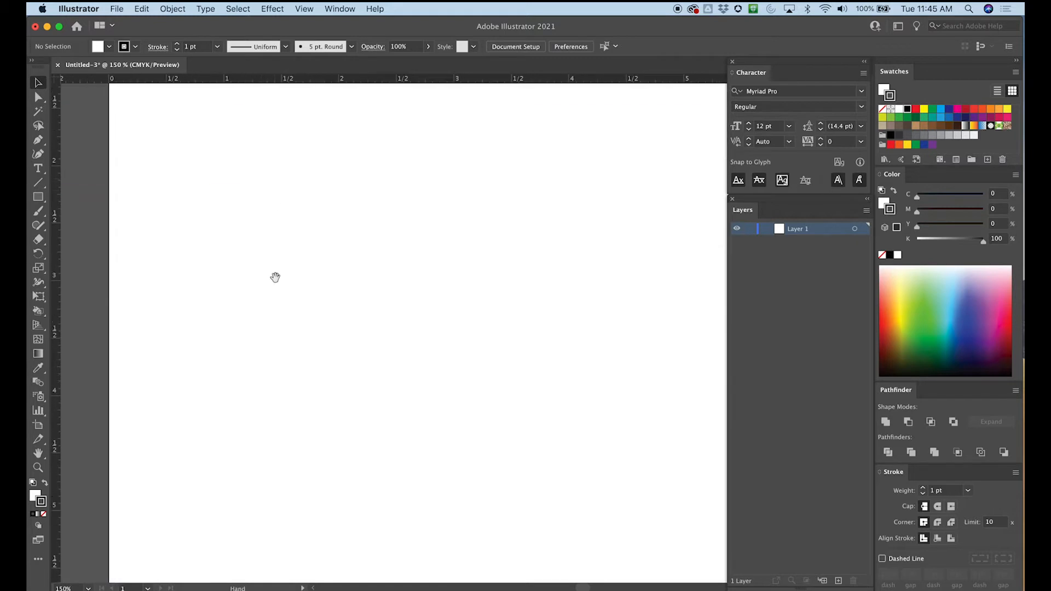
scroll(266, 305, "down", 6)
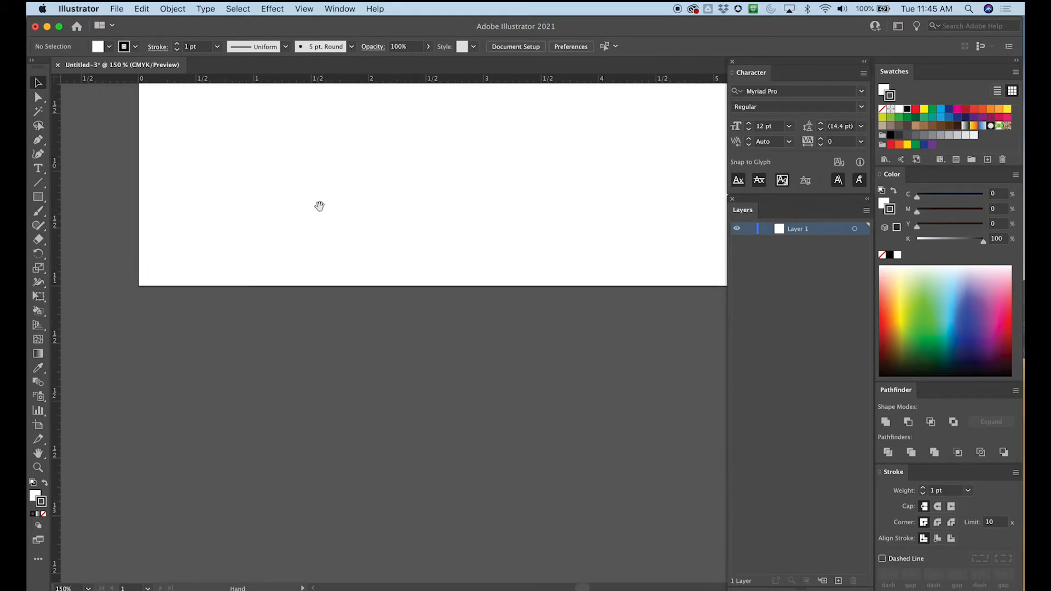
scroll(230, 164, "up", 3)
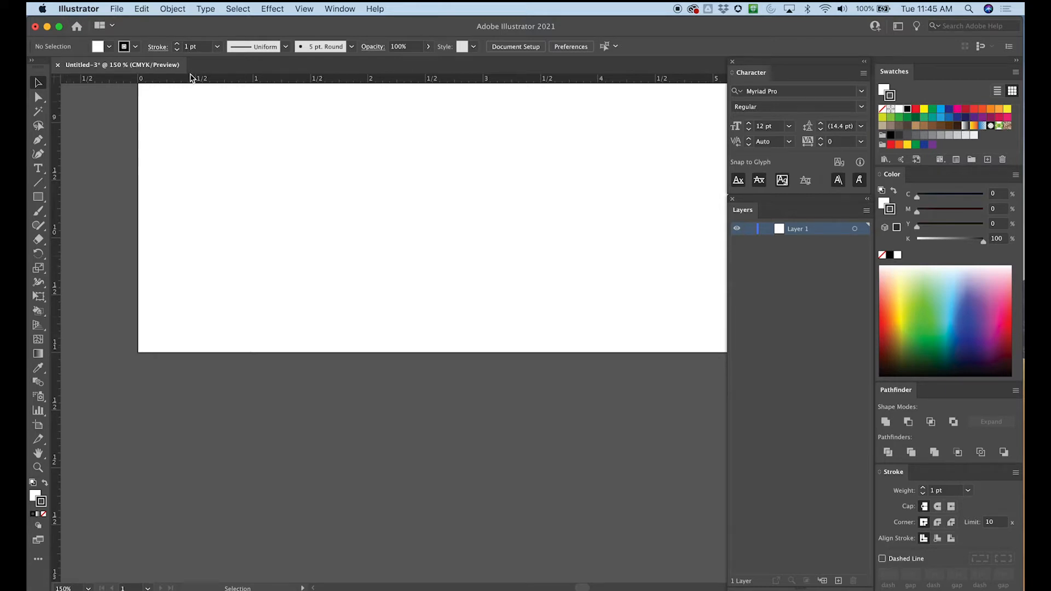
left_click_drag(189, 80, 139, 267)
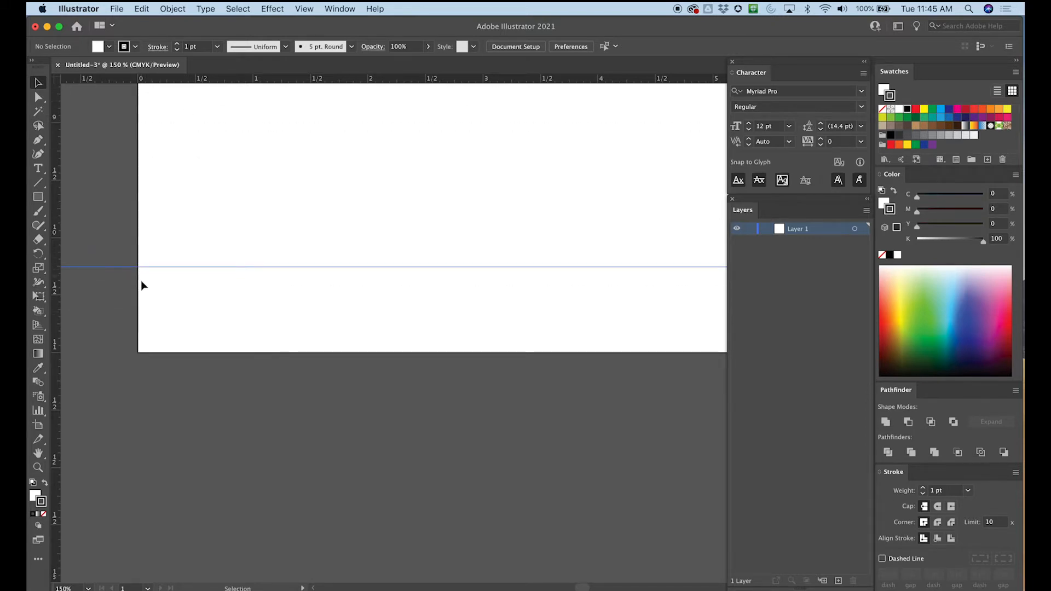
- Place a vertical ruler guide 0.75 inch inside the artboard's left edge
key("super+minus")
key("super+minus")
key("super+minus")
key("super+minus")
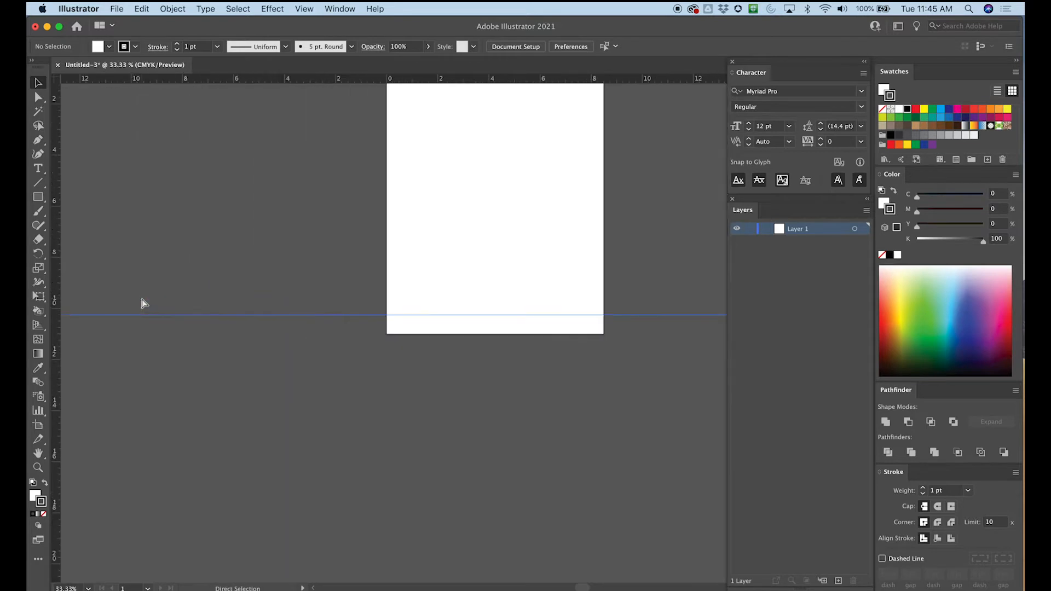
scroll(144, 291, "up", 4)
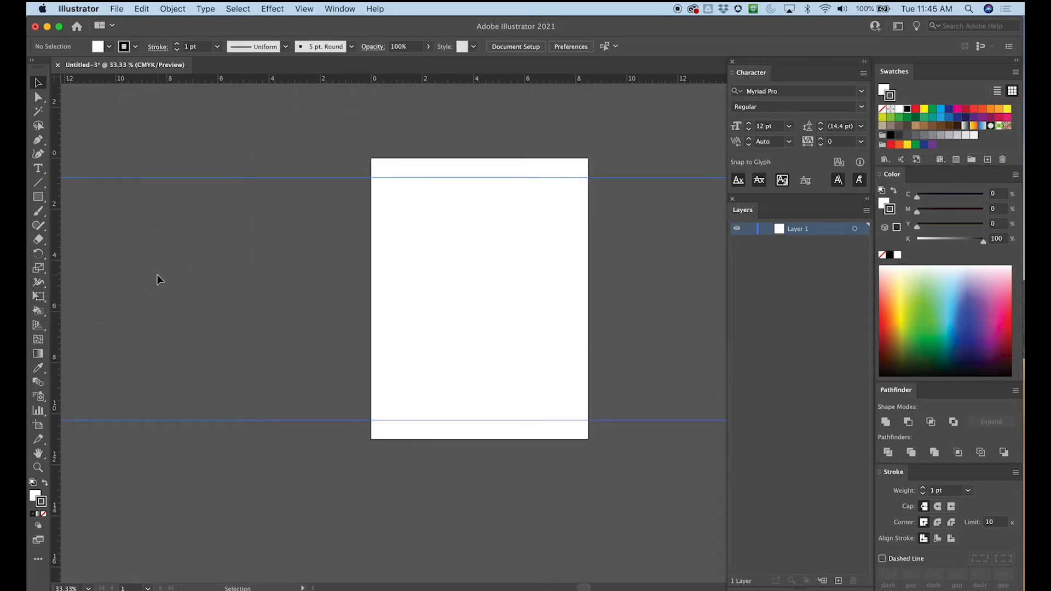
key("super+plus")
key("super+plus")
key("super+plus")
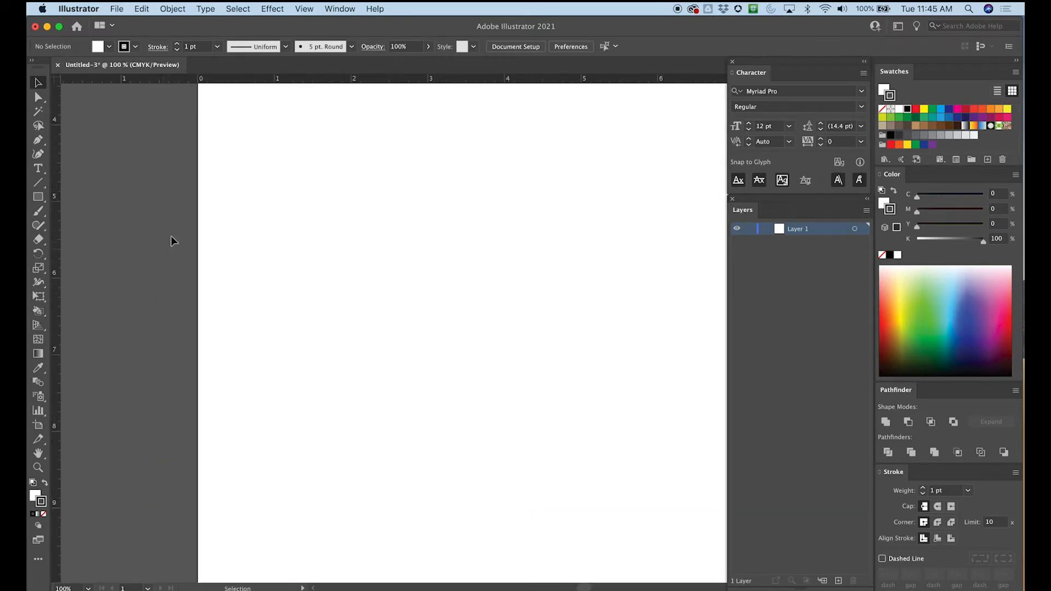
scroll(191, 296, "right", 1)
scroll(192, 279, "right", 2)
scroll(196, 262, "up", 5)
scroll(195, 219, "down", 1)
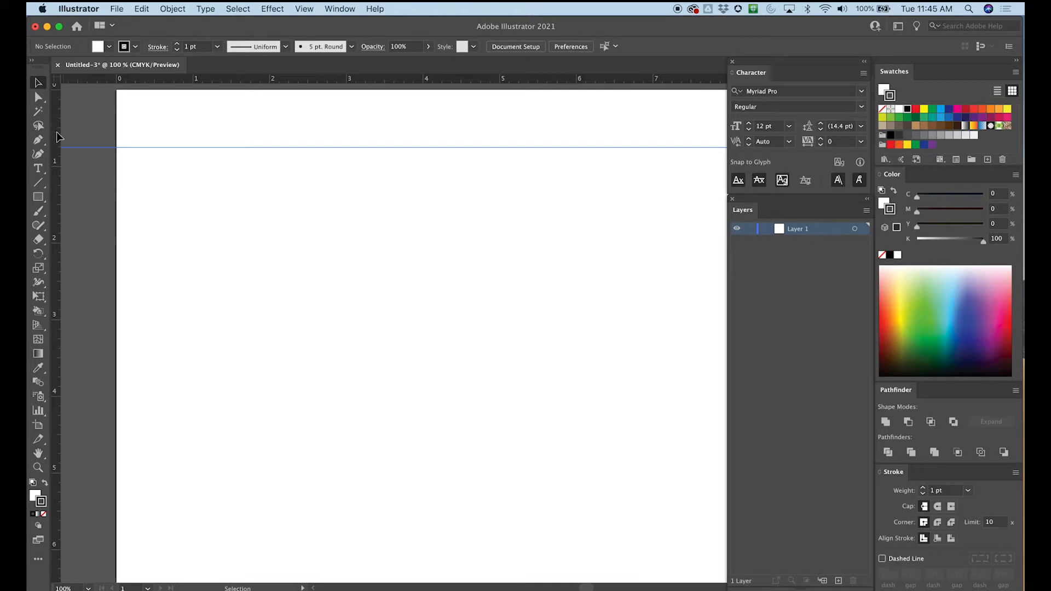
left_click_drag(57, 136, 175, 137)
key("h")
left_click_drag(453, 156, 304, 136)
key("v")
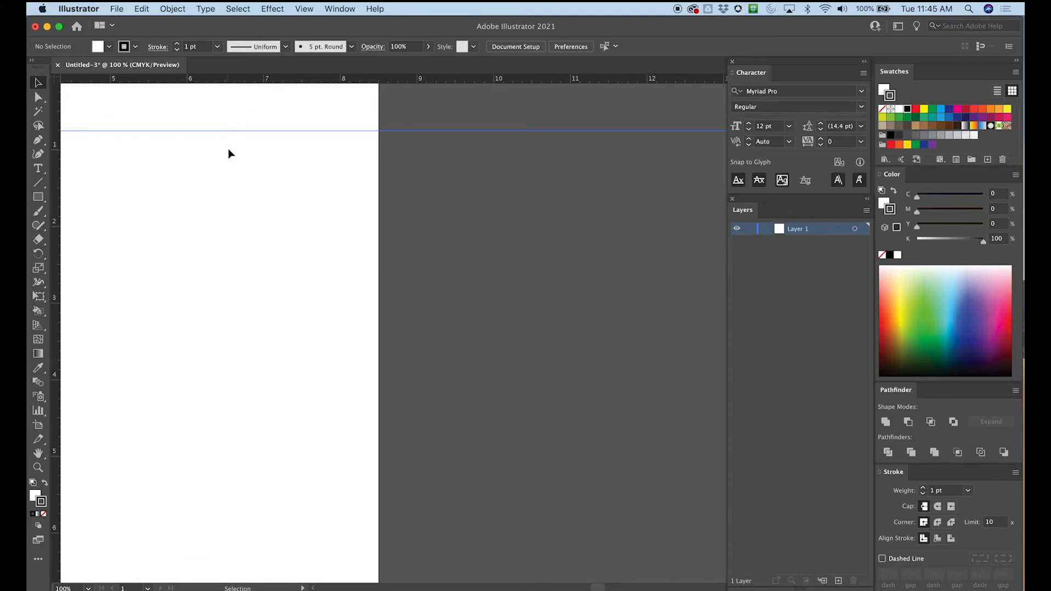
left_click_drag(58, 171, 301, 143)
left_click_drag(301, 141, 455, 160)
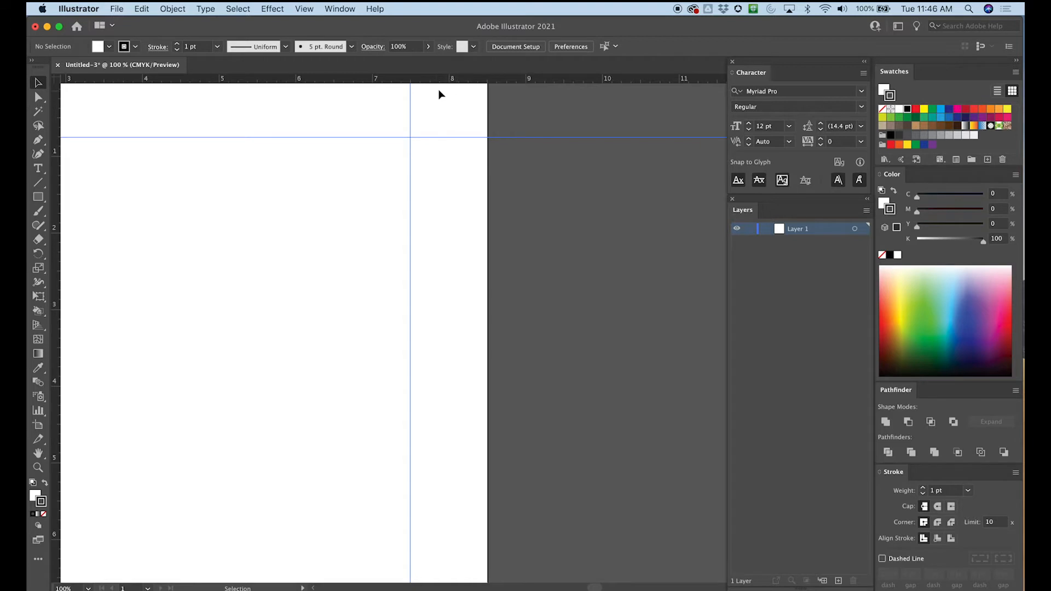
key("super+z")
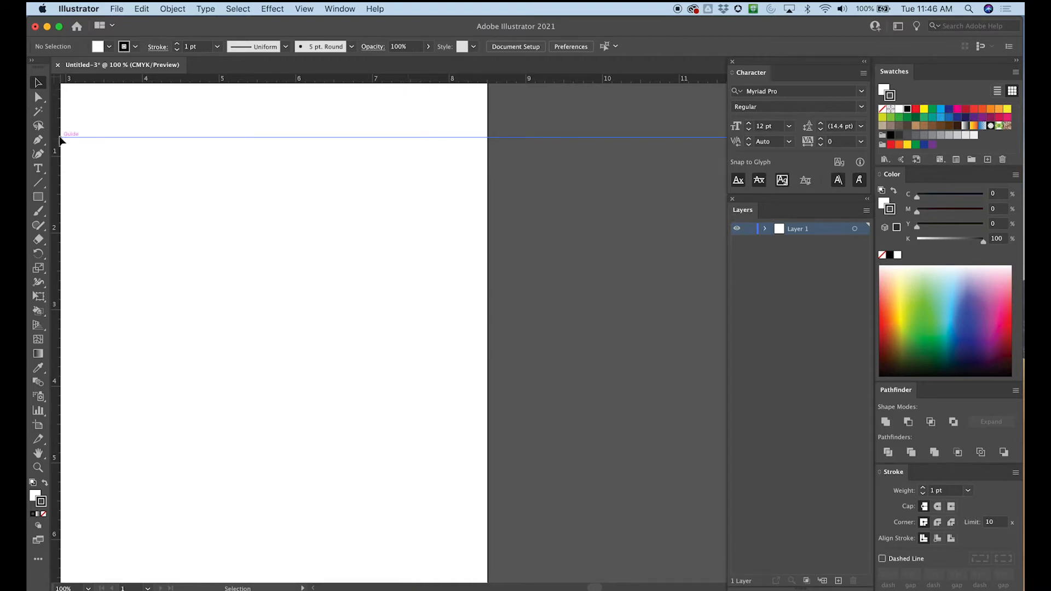
- Place a vertical ruler guide 0.75 inch inside the artboard's right edge, undoing the imprecise placements
left_click_drag(60, 127, 430, 124)
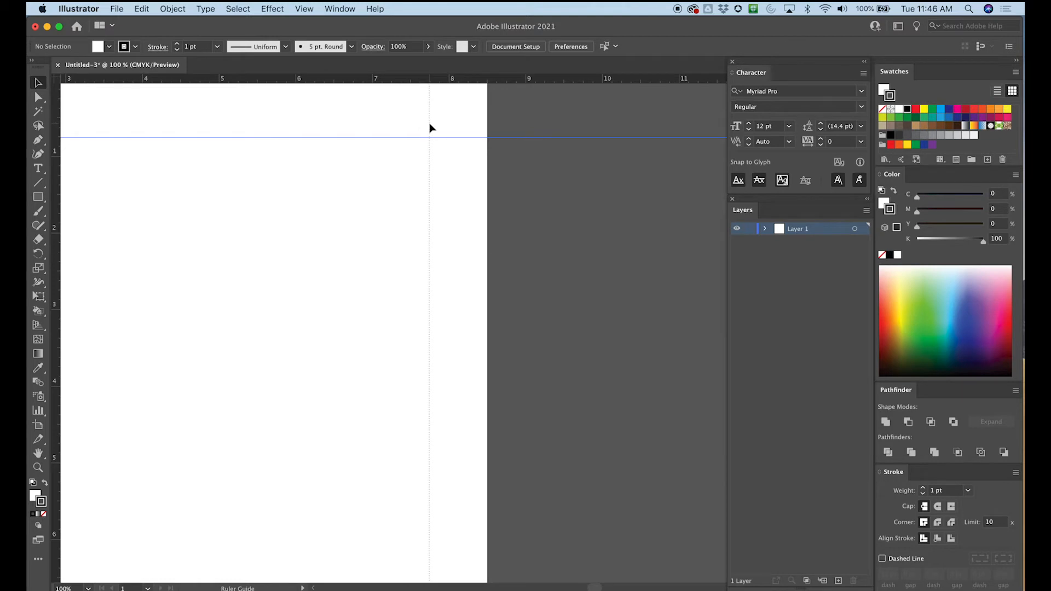
key("super+z")
left_click_drag(57, 133, 431, 116)
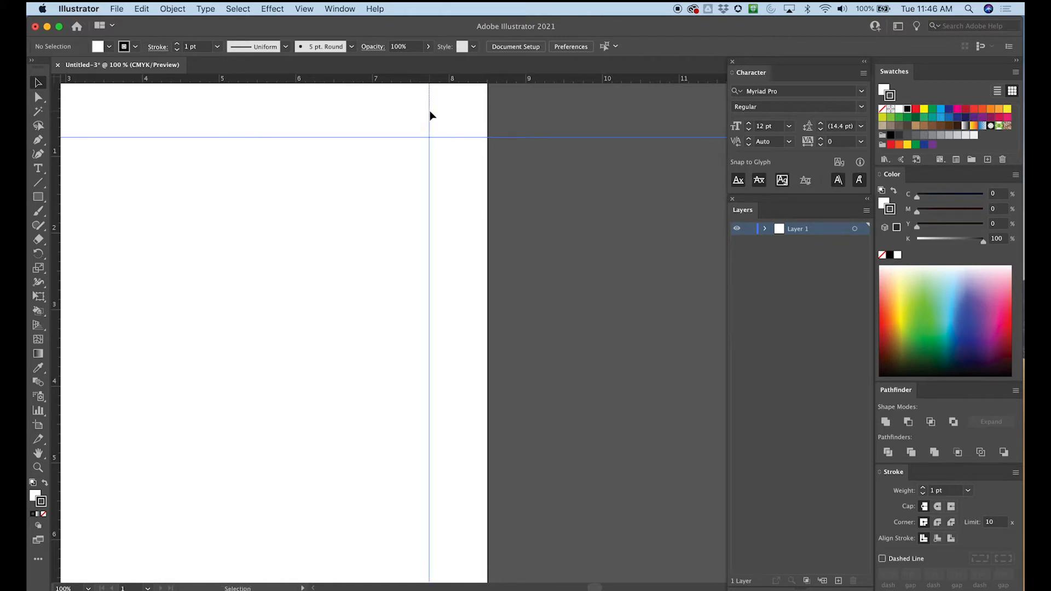
key("space")
left_click_drag(389, 157, 391, 184)
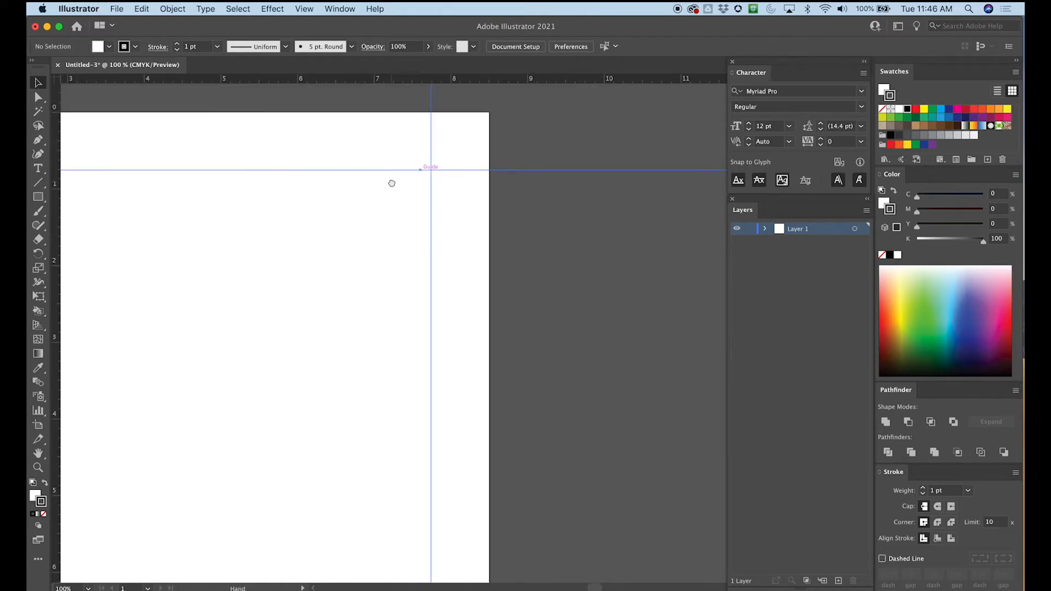
key("super+z")
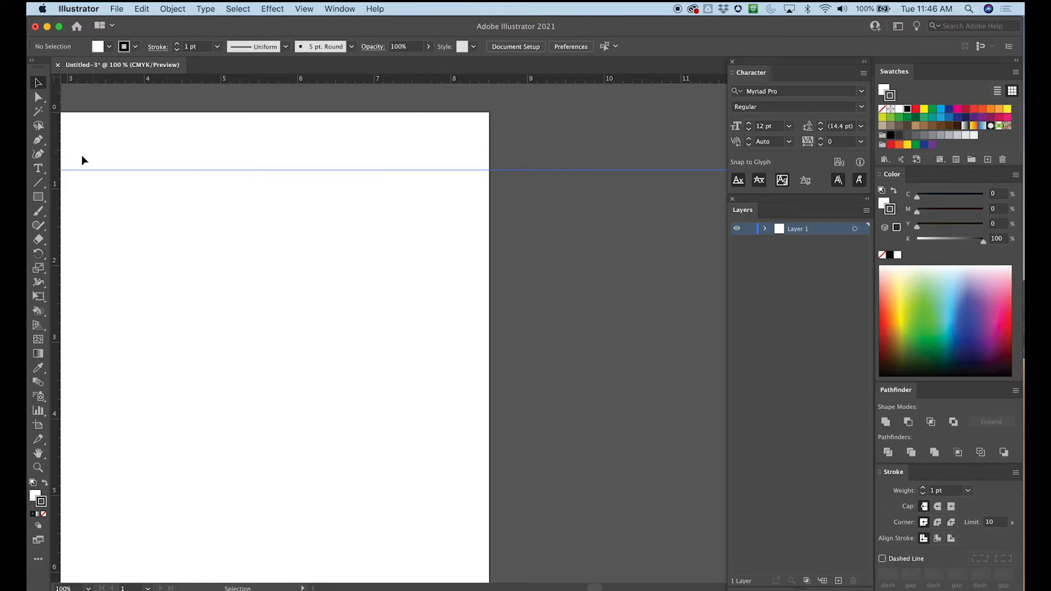
left_click_drag(55, 161, 432, 124)
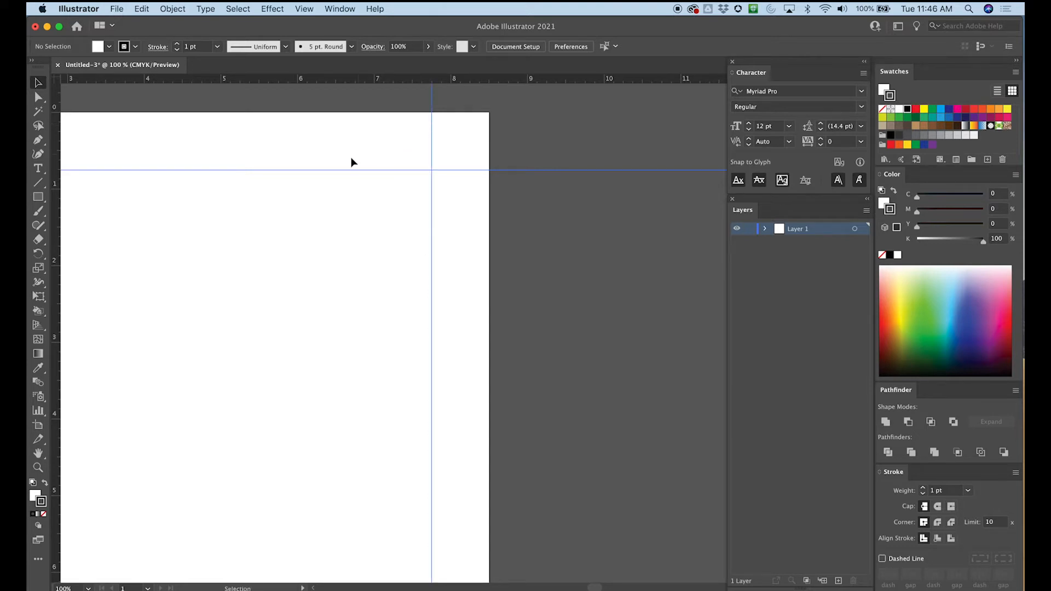
- Examine the margin guides along all four sides of the artboard
left_click_drag(303, 218, 469, 207)
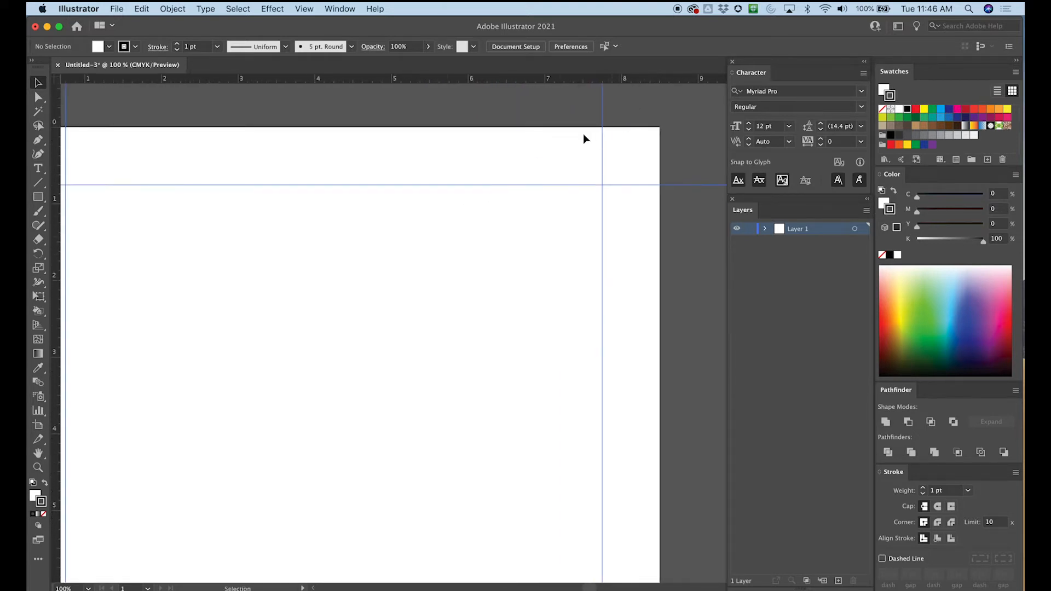
key("super+minus")
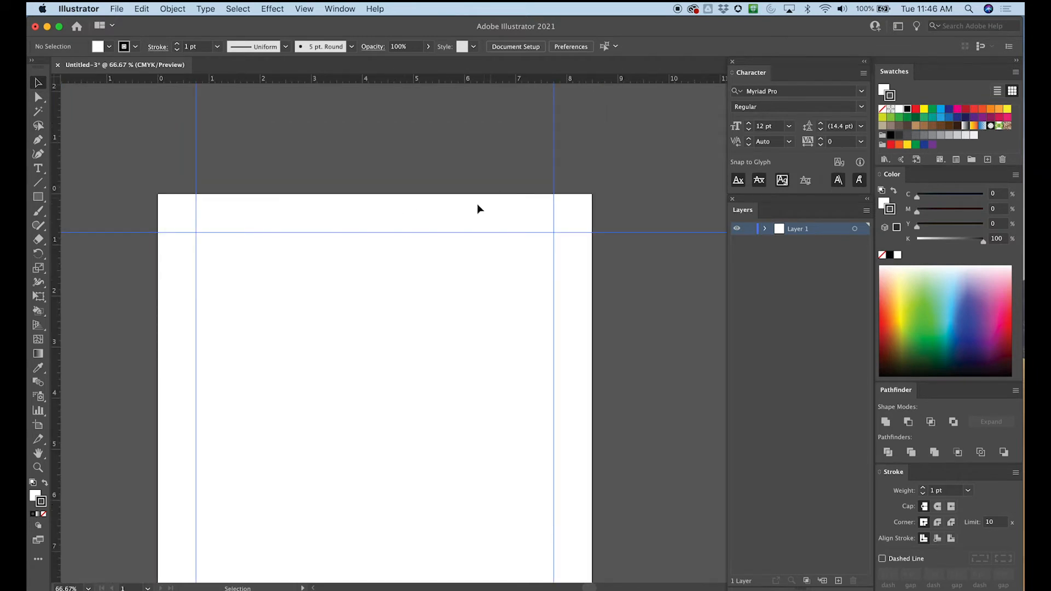
left_click_drag(376, 317, 388, 212)
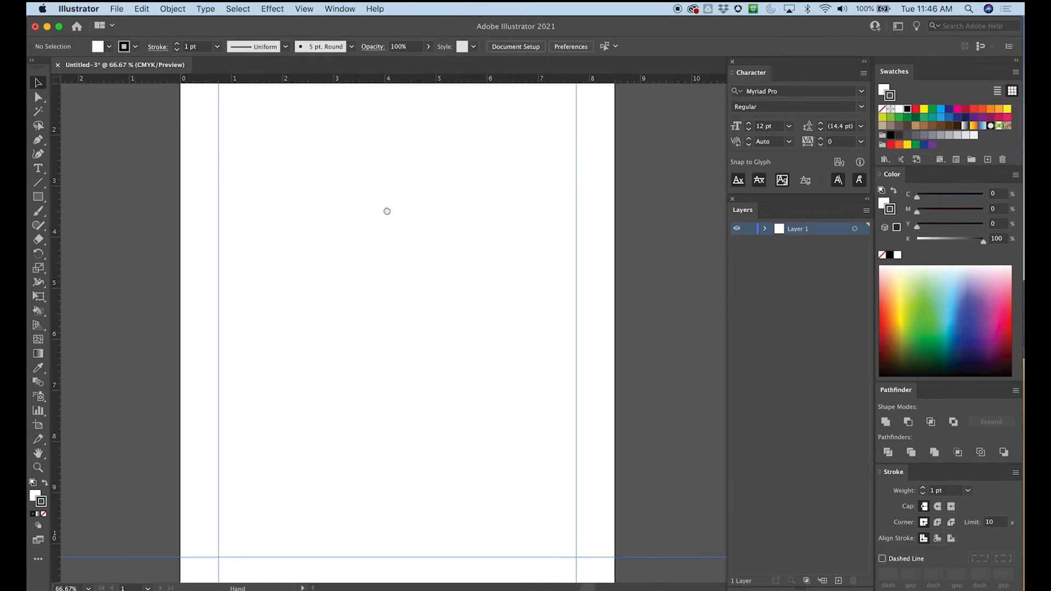
left_click_drag(375, 261, 380, 338)
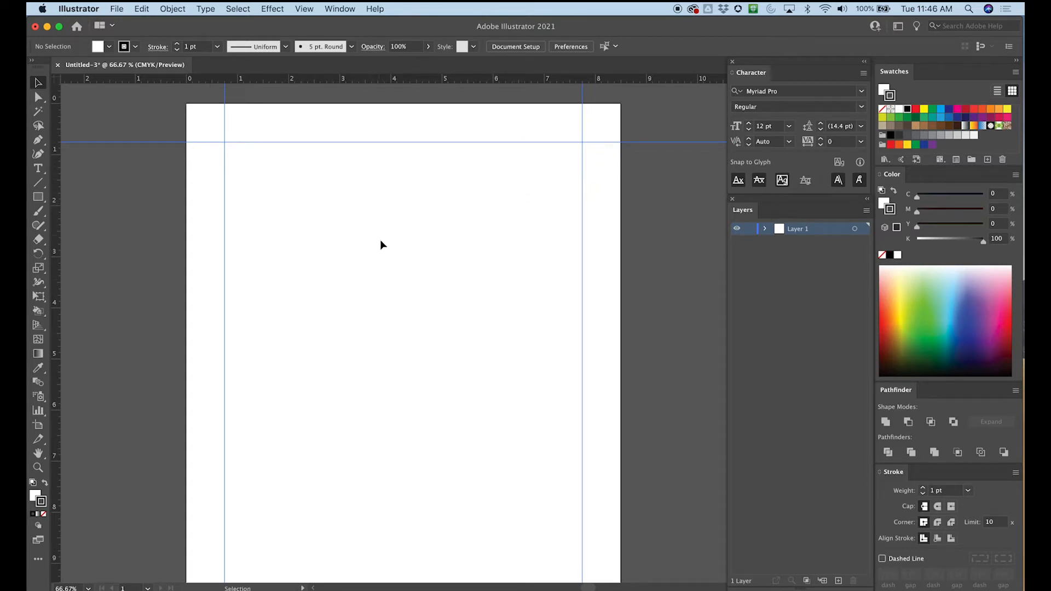
mouse_move(378, 289)
left_mouse_down()
mouse_move(357, 175)
mouse_move(371, 276)
left_mouse_up()
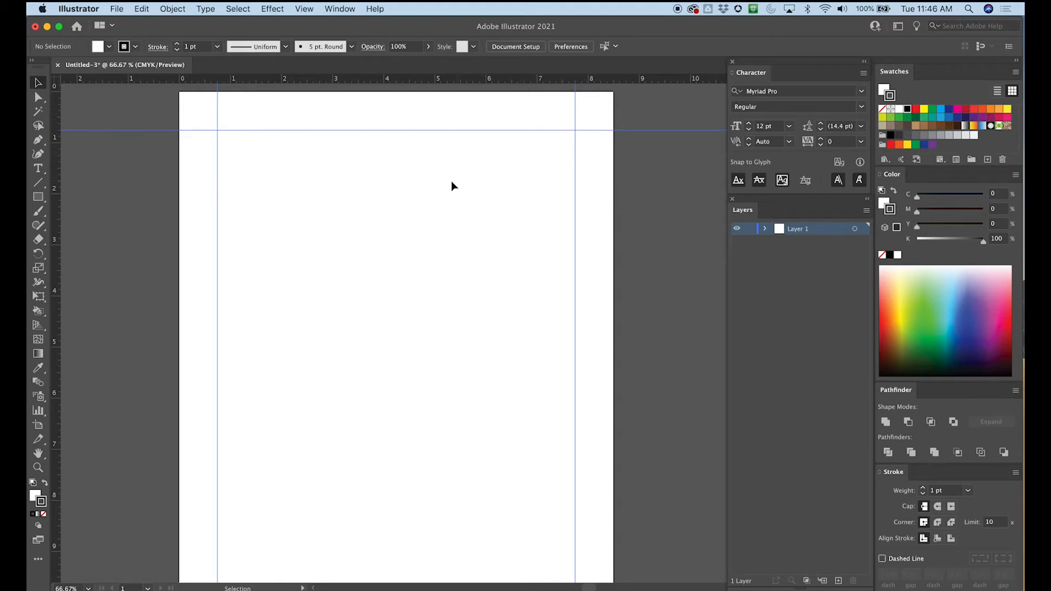
key("space")
left_click_drag(402, 394, 378, 209)
key("space")
left_click_drag(361, 351, 372, 463)
mouse_move(362, 188)
left_mouse_down()
mouse_move(362, 279)
mouse_move(345, 256)
left_mouse_up()
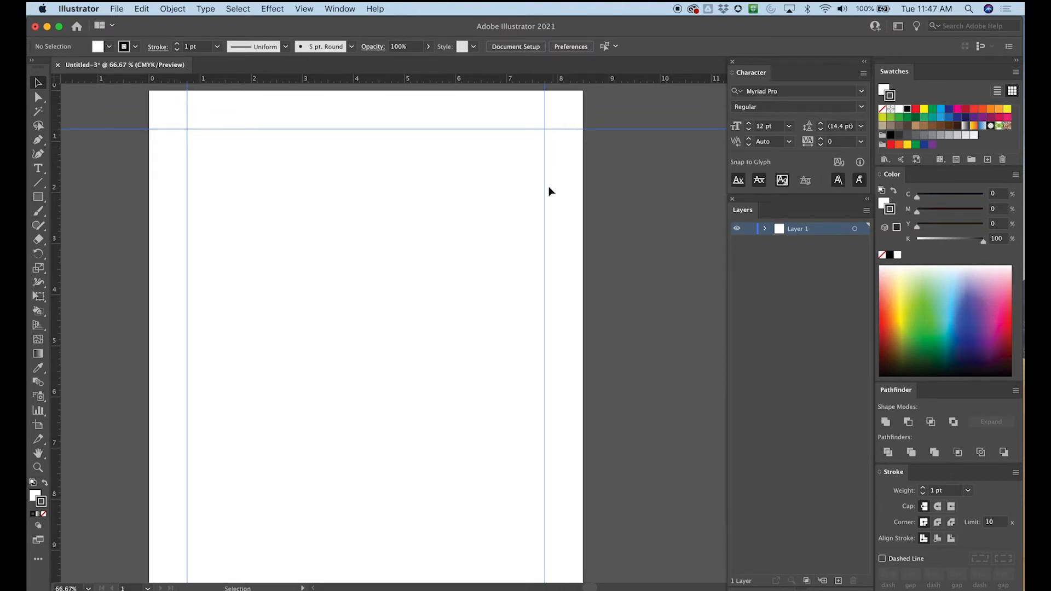
left_click_drag(505, 272, 500, 139)
left_click_drag(451, 205, 446, 308)
mouse_move(429, 220)
left_mouse_down()
mouse_move(427, 183)
mouse_move(430, 217)
left_mouse_up()
- Draw a rectangle covering the entire artboard, from its upper-left corner to its lower-right corner
key("super+minus")
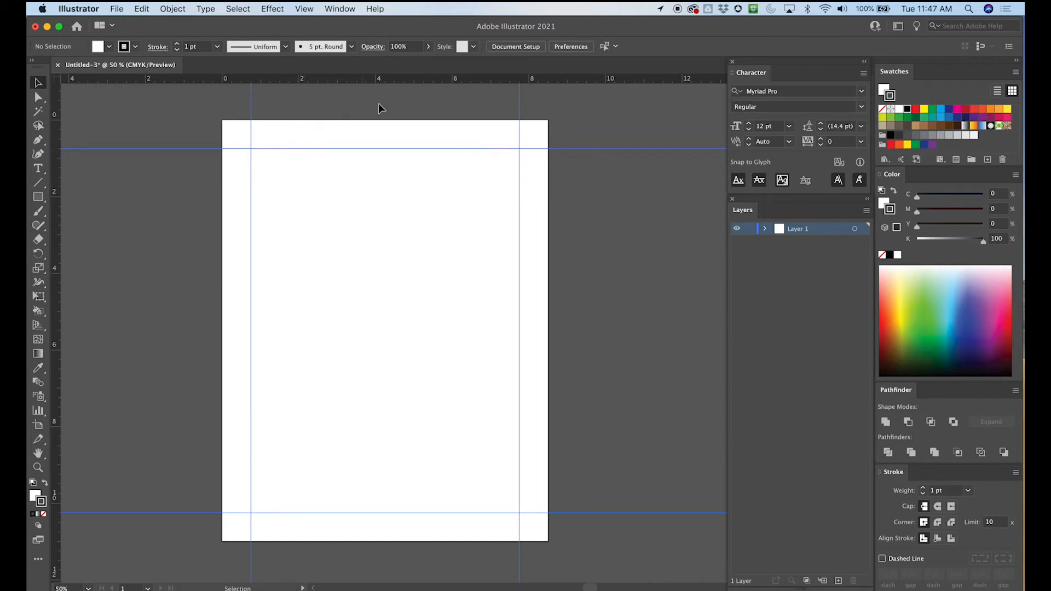
left_click(37, 196)
left_click_drag(221, 119, 549, 541)
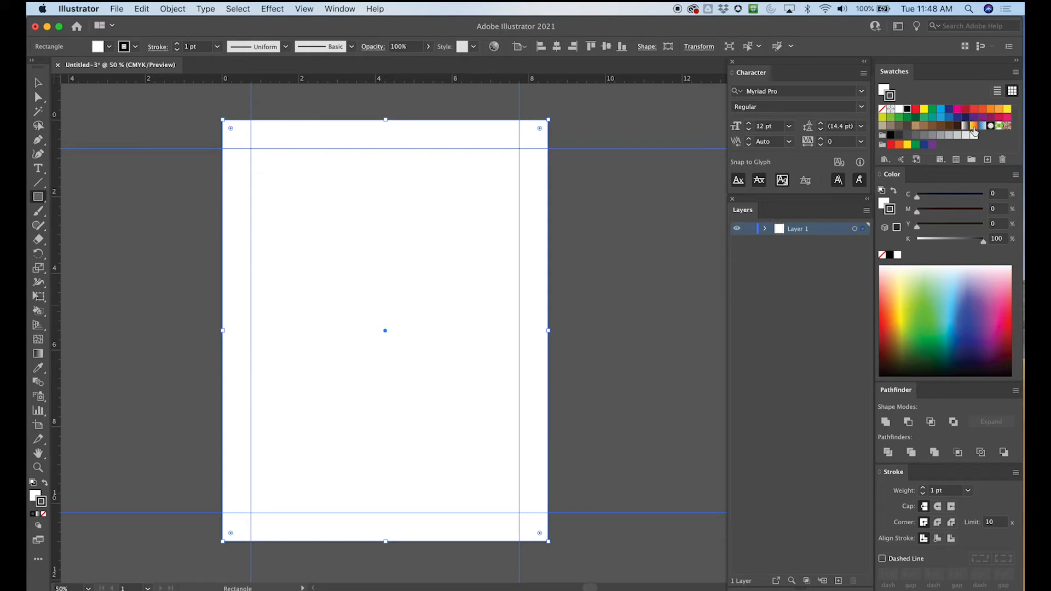
- Fill the full-page rectangle with the 50% black gray swatch and remove its stroke
left_click(932, 137)
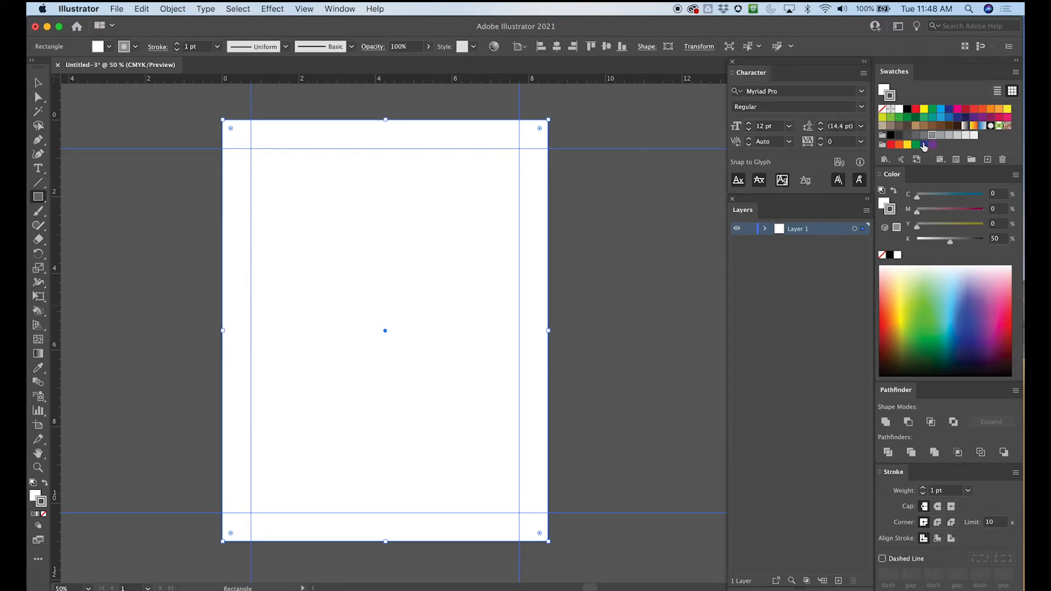
left_click(111, 48)
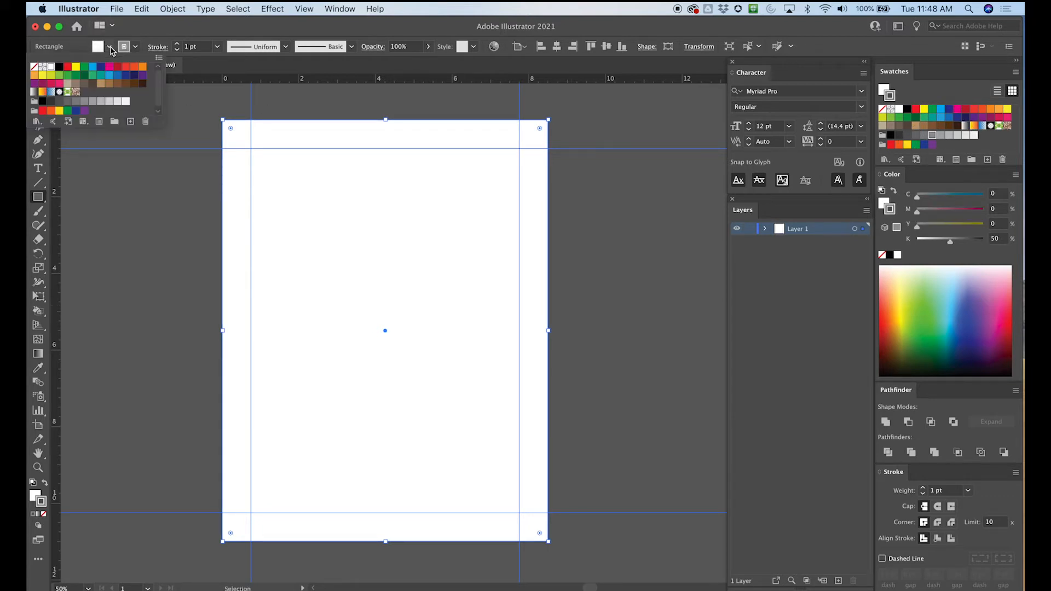
left_click(85, 101)
left_click(135, 47)
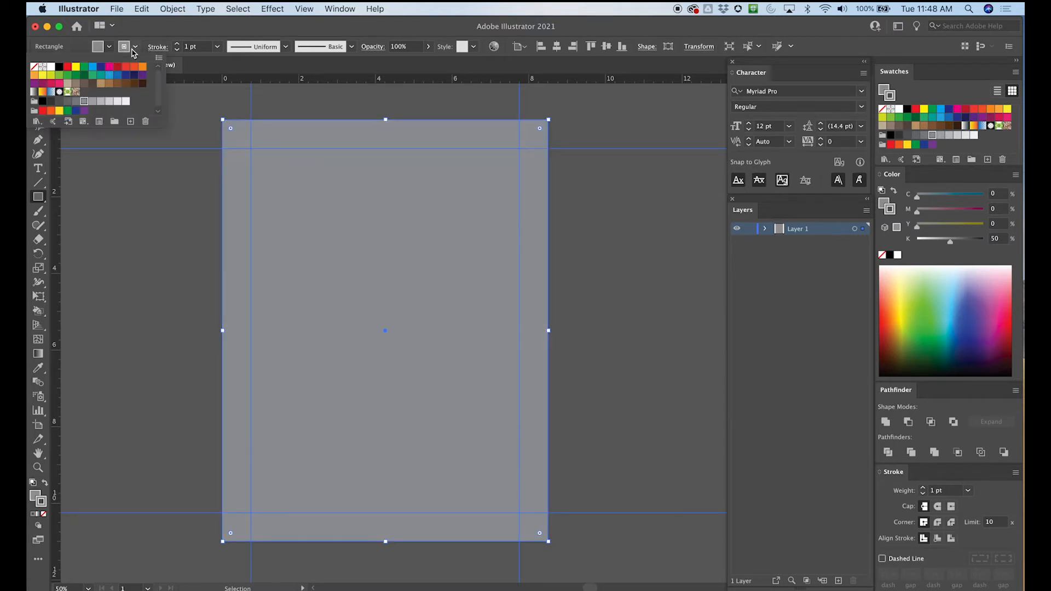
left_click(34, 67)
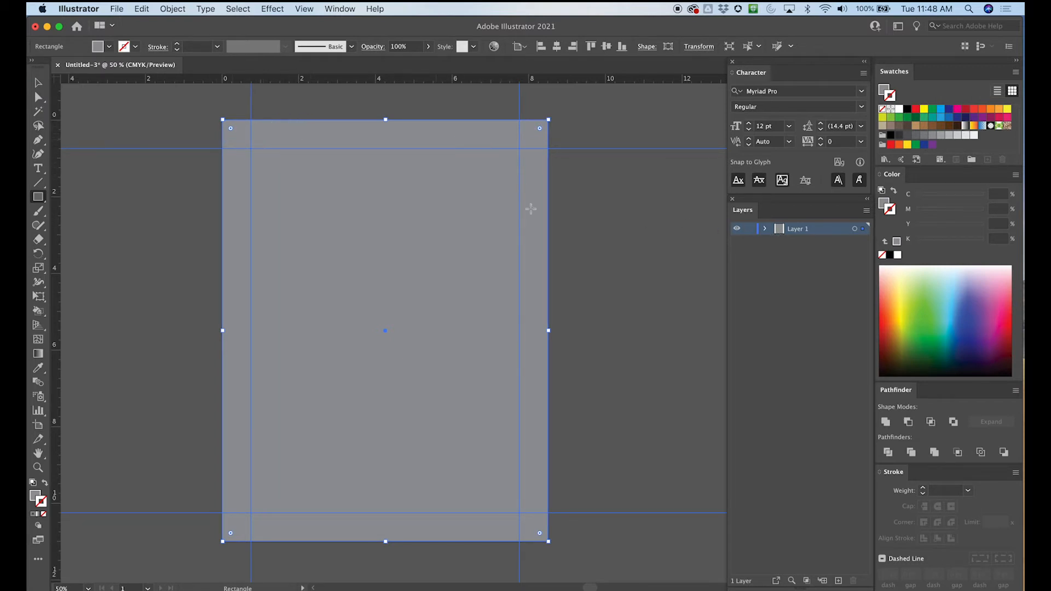
- Hide the background rectangle and reorder it beneath all the guides in Layer 1
left_click(765, 229)
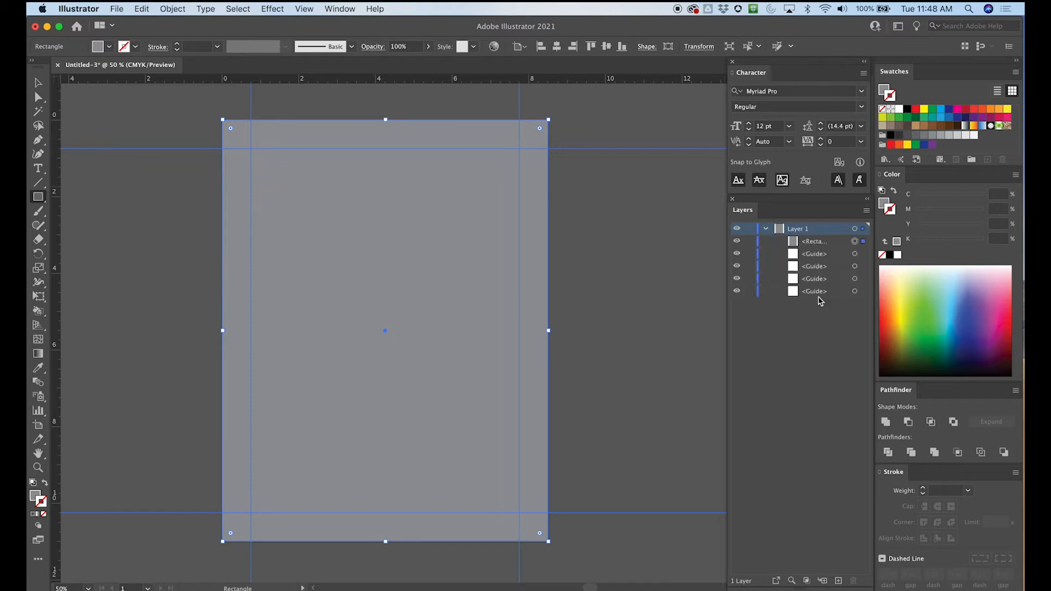
left_click(737, 242)
left_click_drag(814, 242, 806, 285)
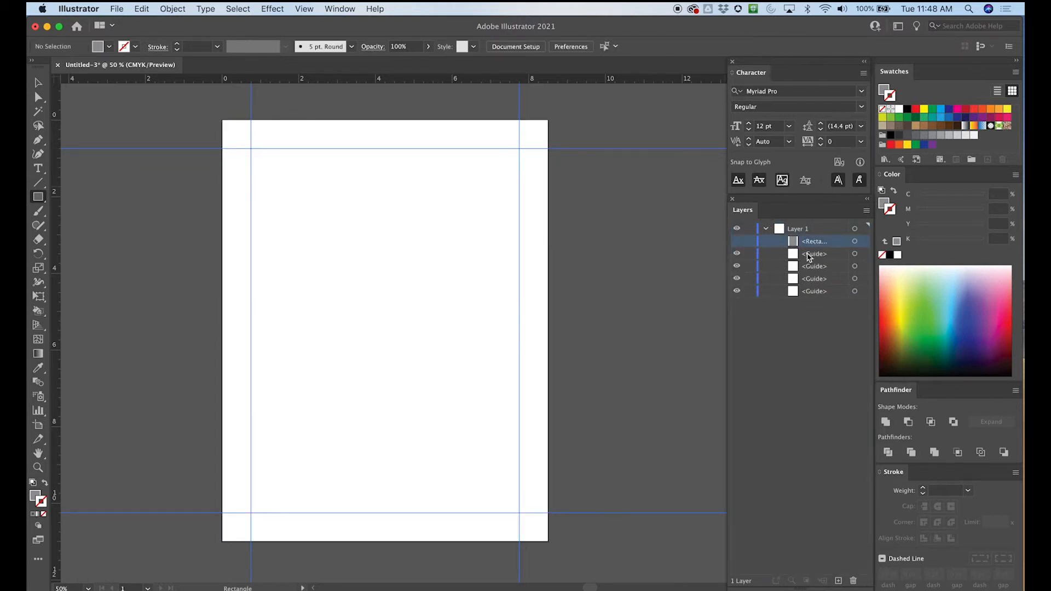
left_click_drag(800, 244, 805, 298)
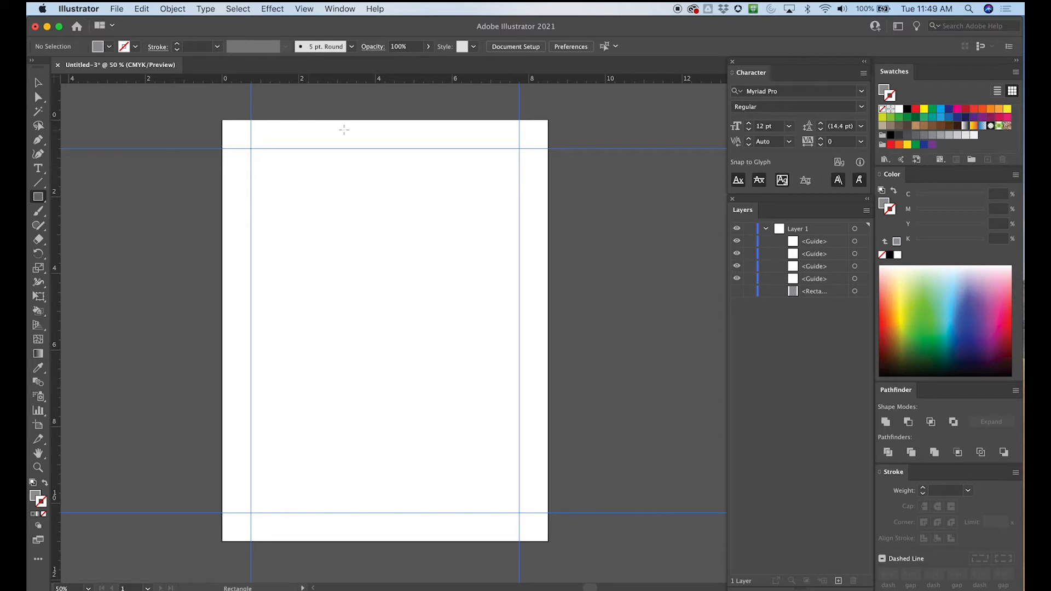
- Place a vertical ruler guide down the middle of the artboard at about 4.25 inches
key("super+equal")
key("space")
mouse_move(382, 174)
left_mouse_down()
mouse_move(389, 270)
mouse_move(394, 184)
left_mouse_up()
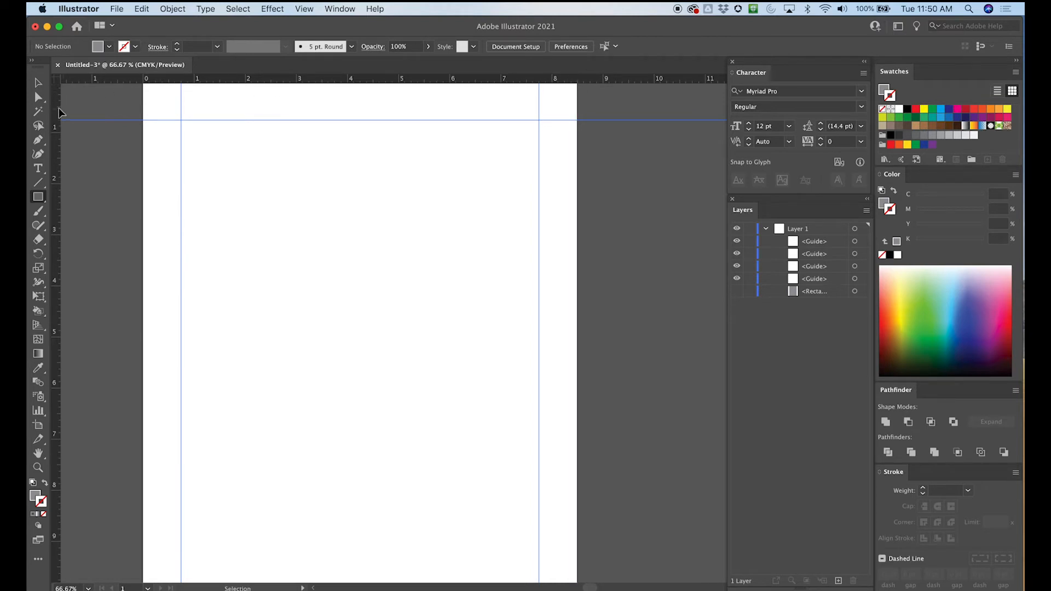
left_click_drag(58, 109, 361, 108)
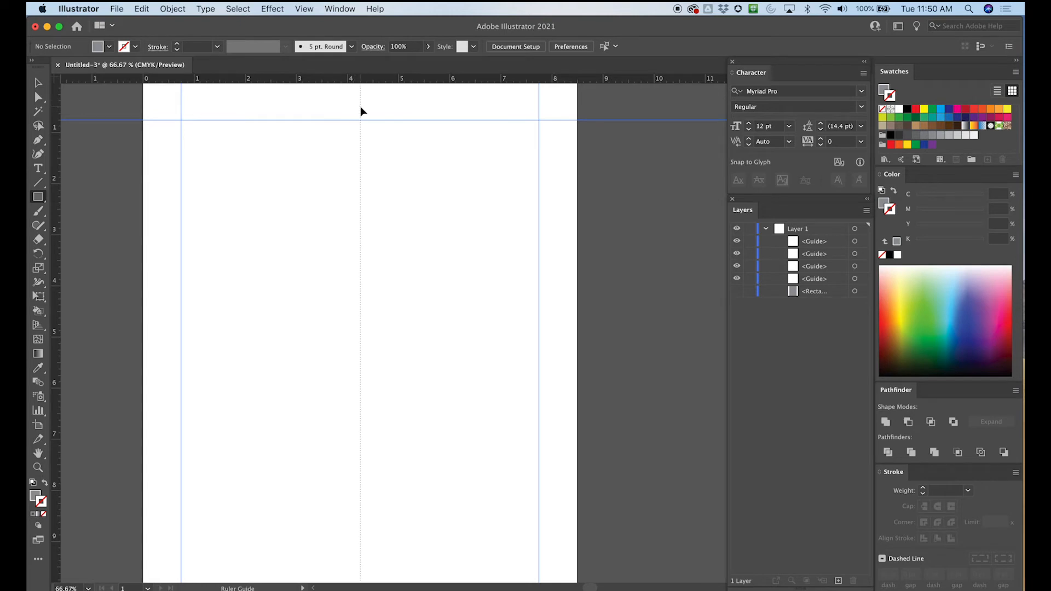
left_click_drag(360, 107, 360, 107)
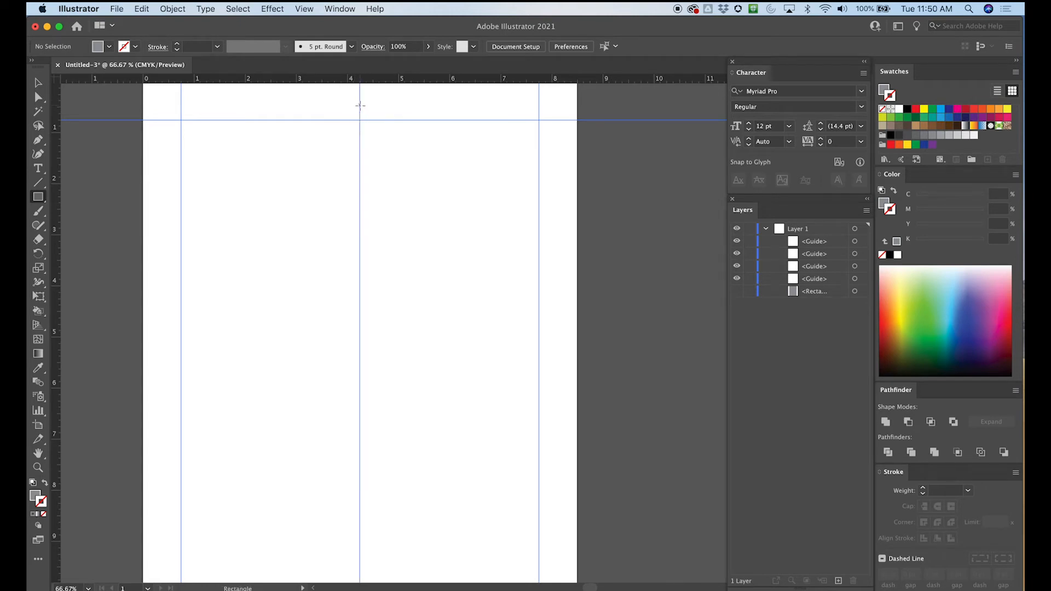
- Fine-tune the vertical center guide at 200% magnification so it sits on the 4.25-inch ruler mark
key("super+equal")
key("super+equal")
key("super+equal")
left_click_drag(218, 154, 364, 328)
key("super+semicolon")
left_click_drag(58, 116, 67, 117)
left_click_drag(244, 114, 313, 113)
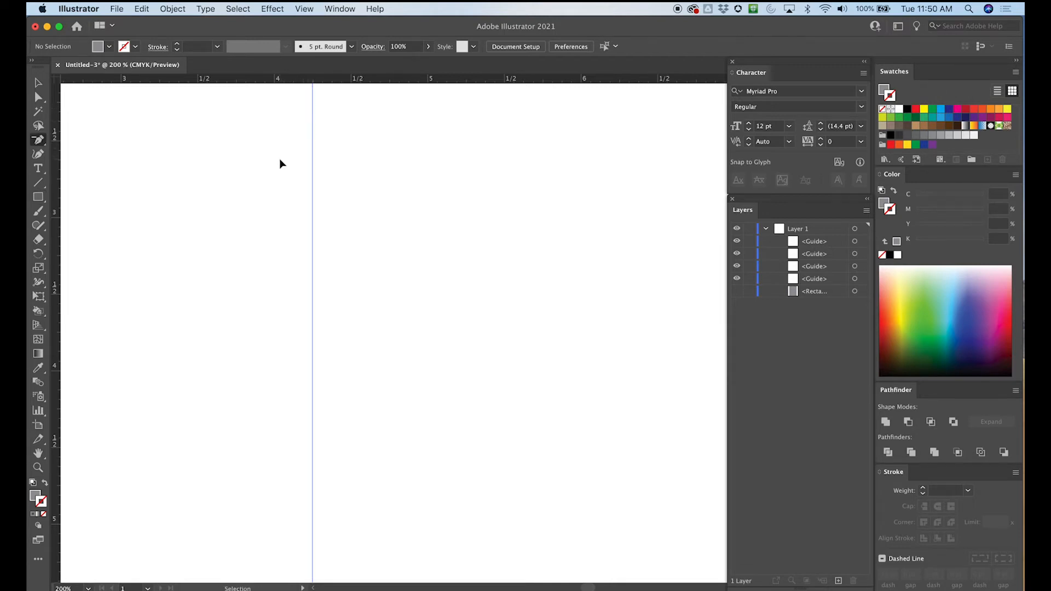
key("super+minus")
key("super+minus")
key("super+minus")
key("super+minus")
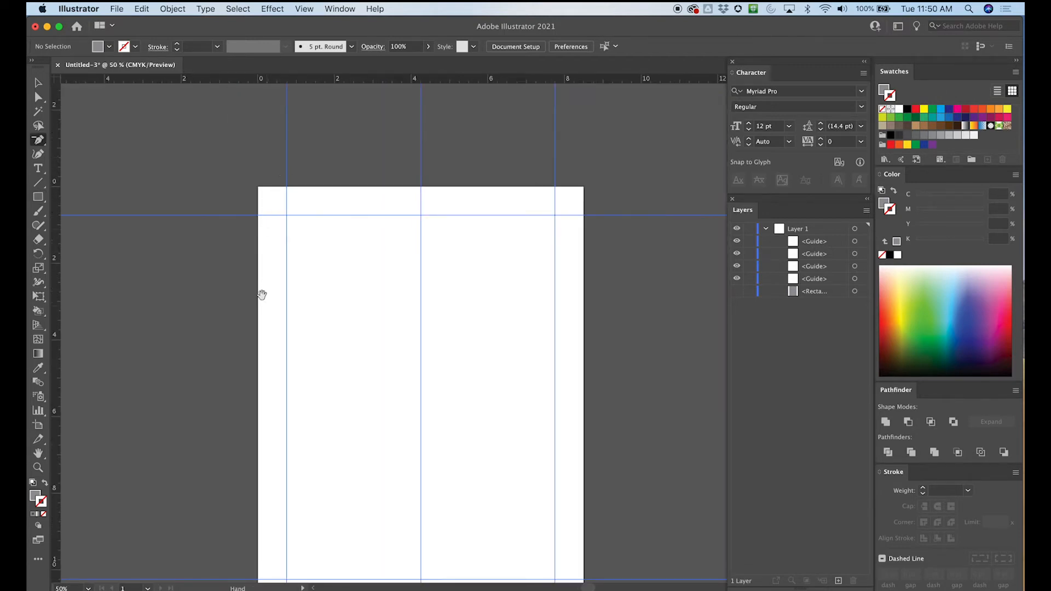
scroll(267, 300, "down", 3)
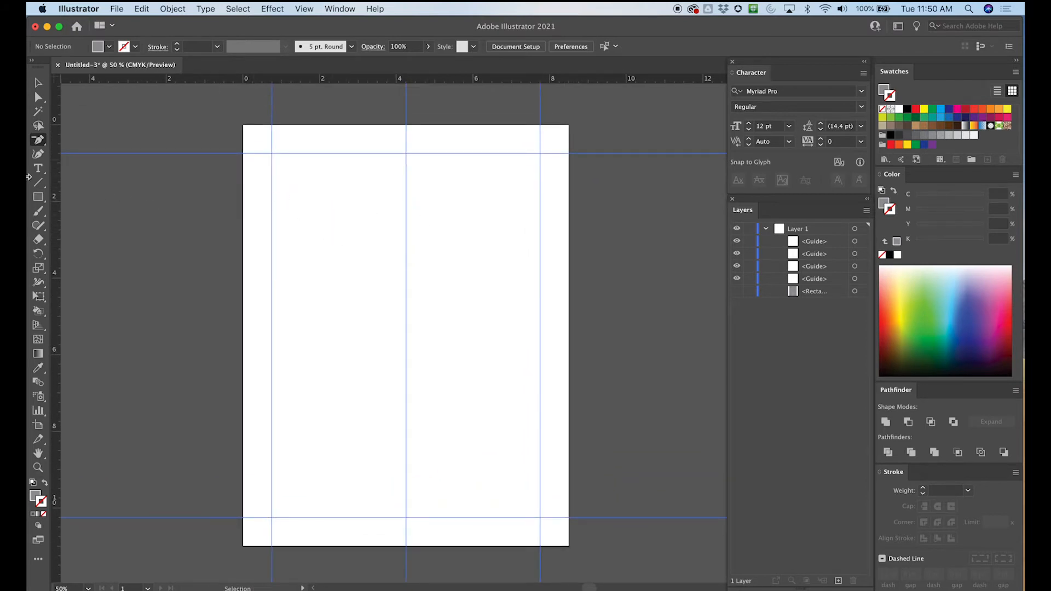
- Try a placeholder text frame between the left margin and center guides, and duplicate it into the right half
left_click(50, 143)
left_click(37, 168)
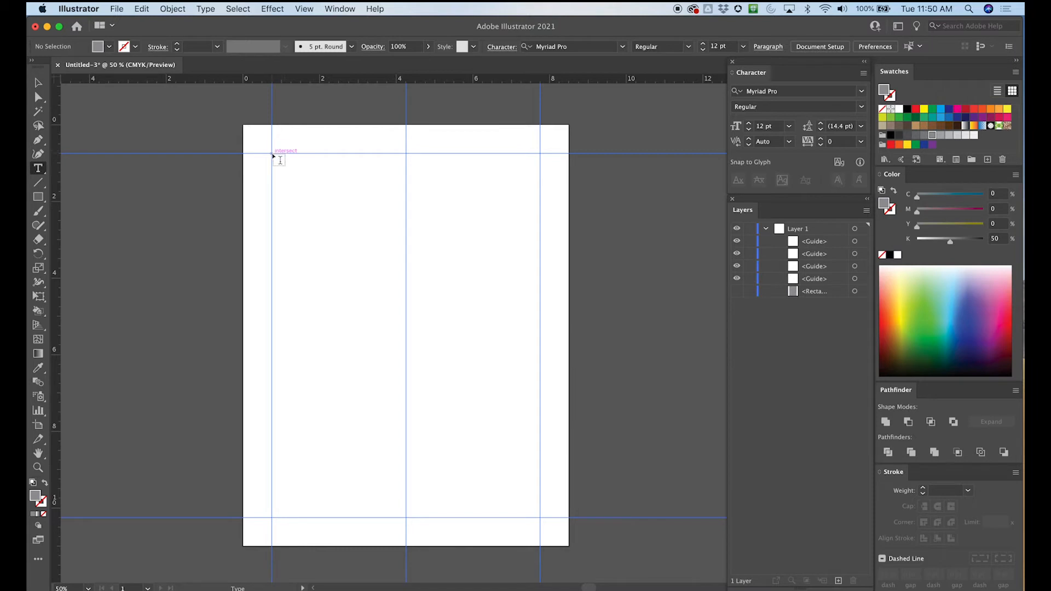
left_click_drag(272, 153, 408, 520)
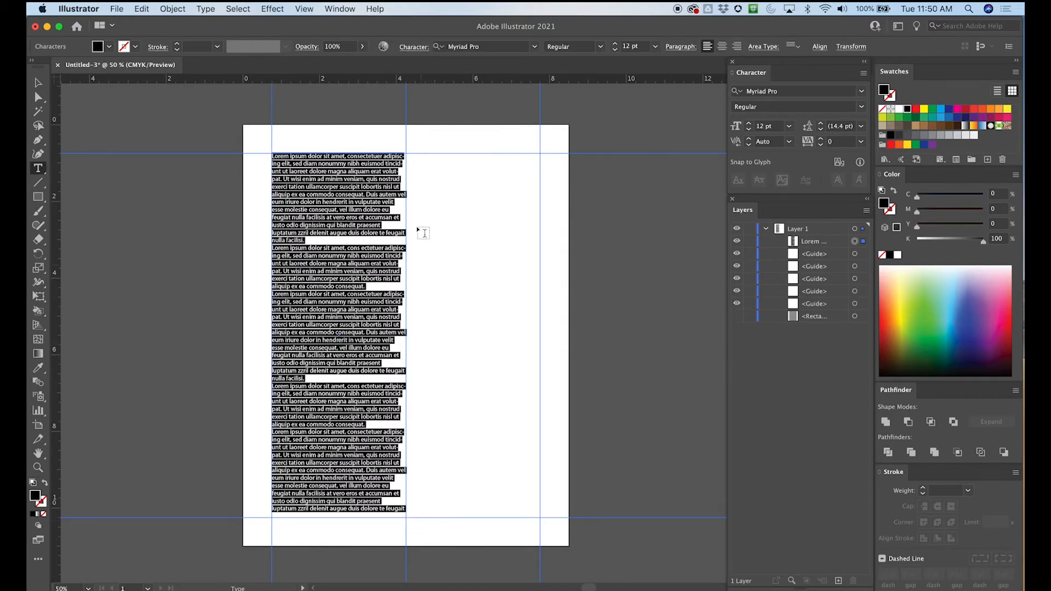
key("Escape")
left_click_drag(325, 188, 458, 191, "alt+shift")
left_click(402, 128)
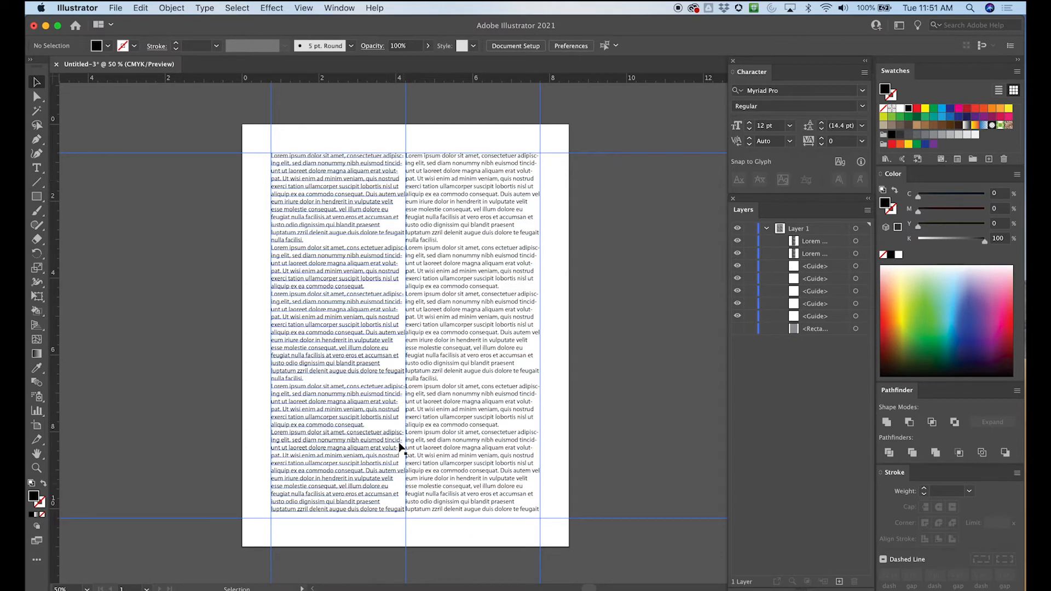
- Delete both placeholder text columns from the artboard
left_click(452, 203)
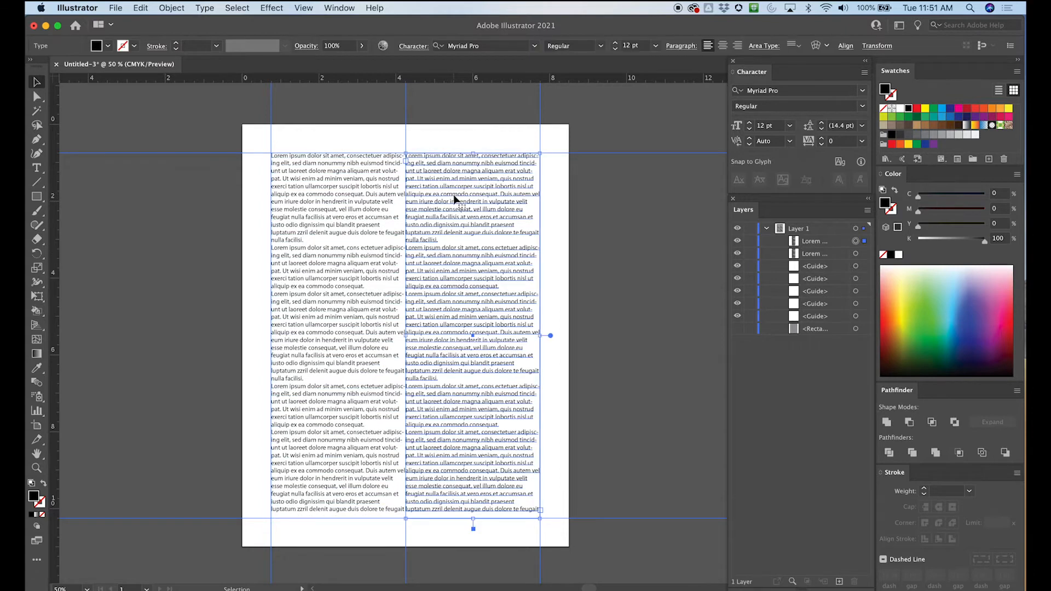
key("Delete")
left_click(361, 243)
key("Delete")
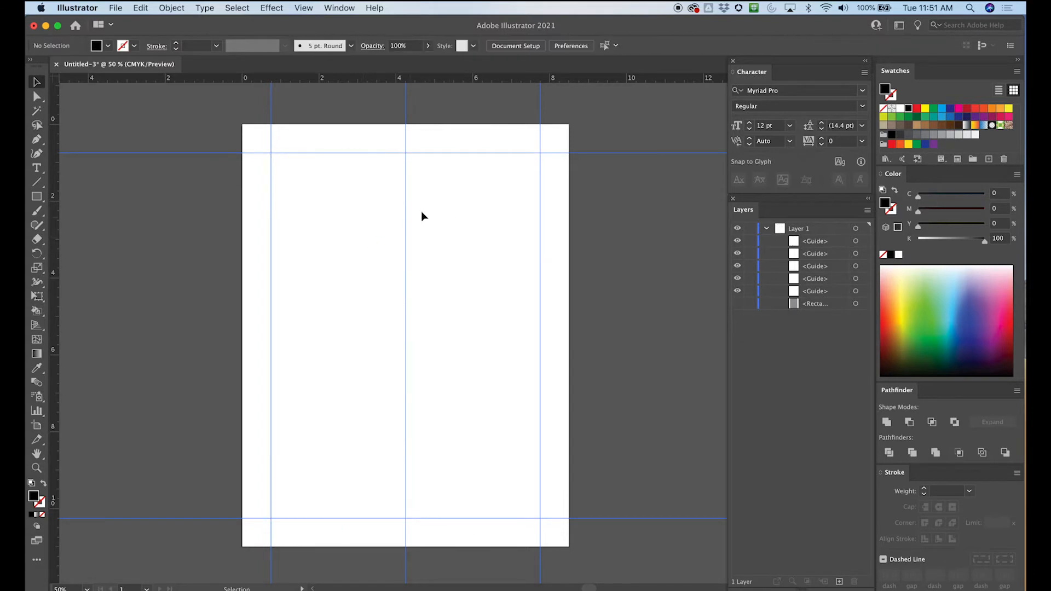
- Place vertical gutter guides on both sides of the center guide, at about 3.875 and 4.625 inches
key("super+equal")
left_click_drag(357, 193, 355, 306)
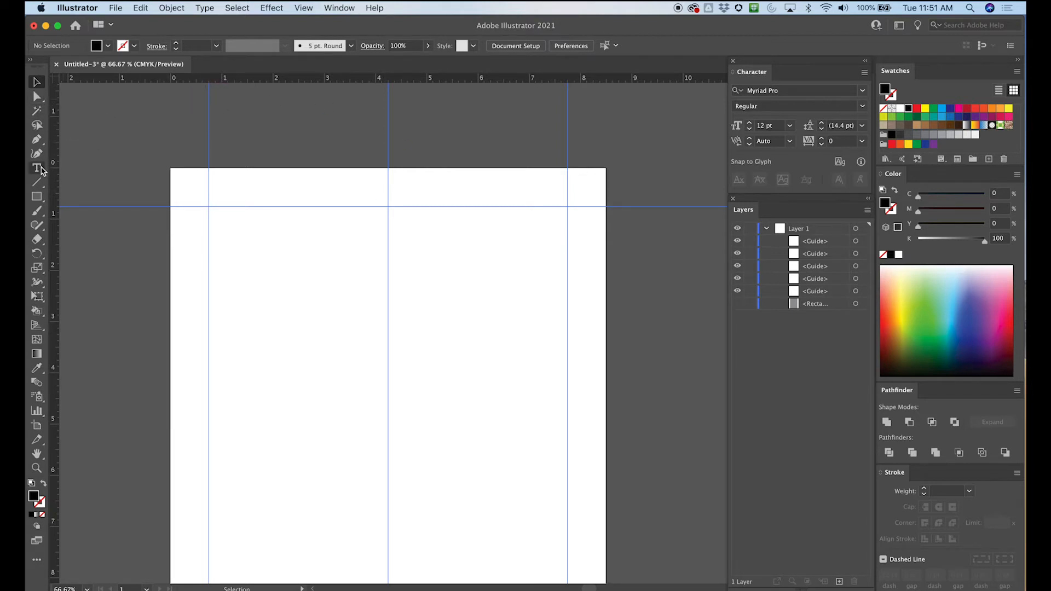
key("super+equal")
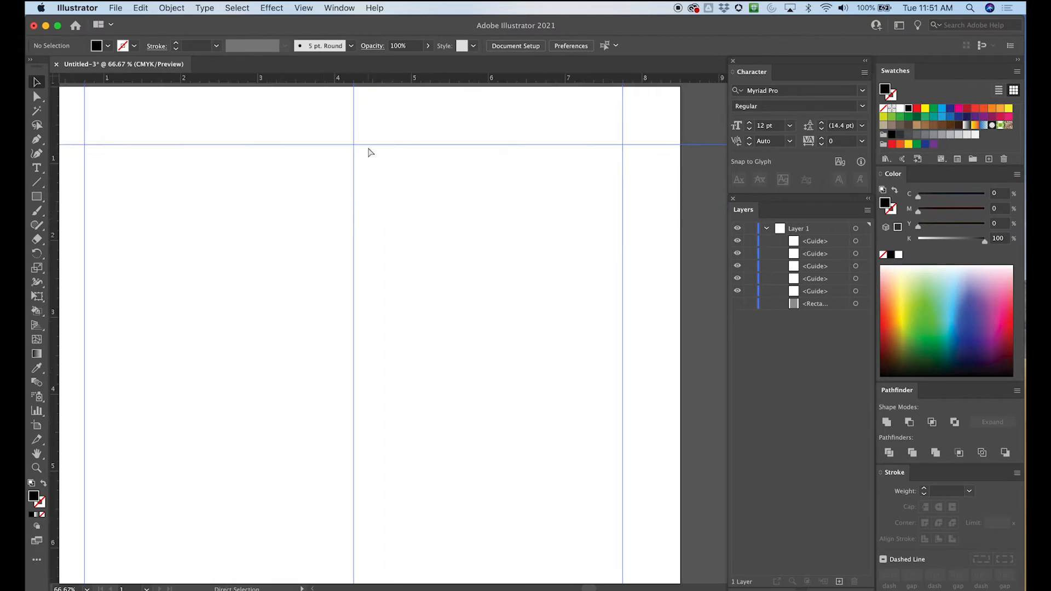
left_click_drag(303, 153, 290, 174)
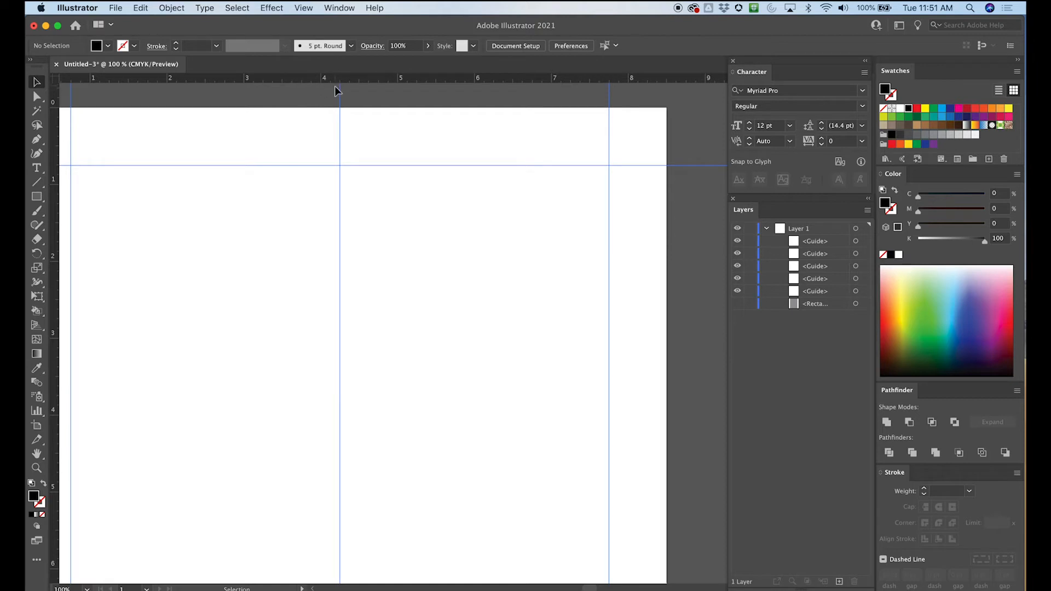
left_click_drag(56, 117, 312, 111)
left_click_drag(56, 145, 367, 131)
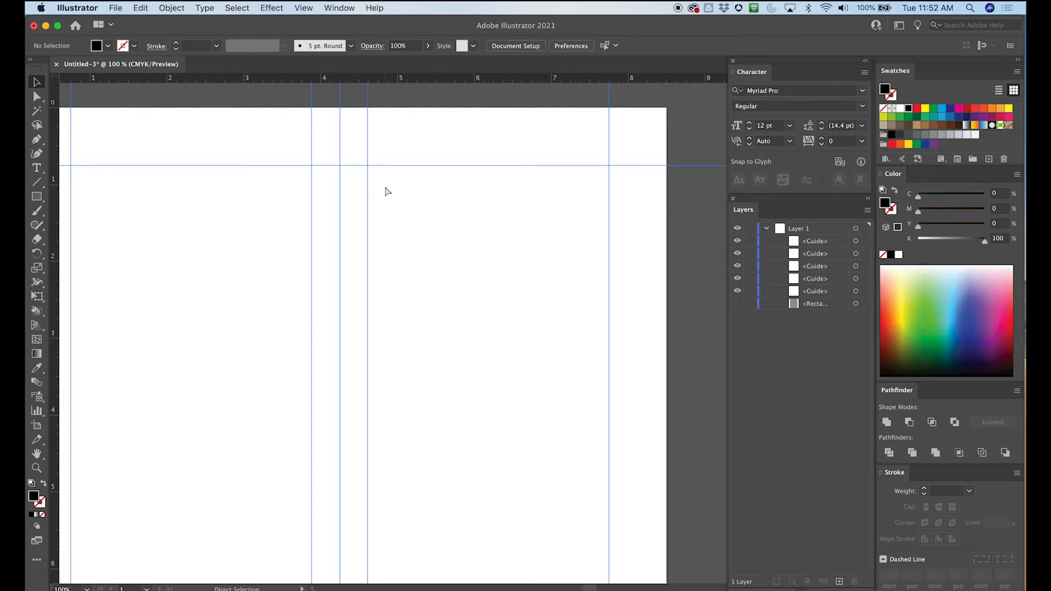
- Try a 0.75-inch square in the artboard's upper-left margin corner, move it off the page, and delete it
key("super+minus")
key("super+minus")
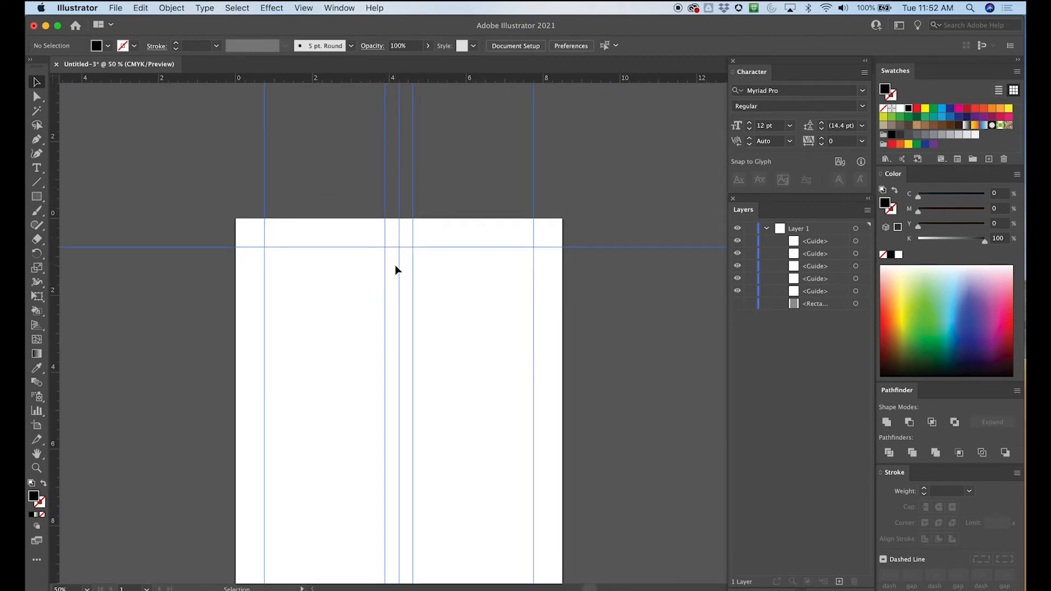
left_click(34, 193)
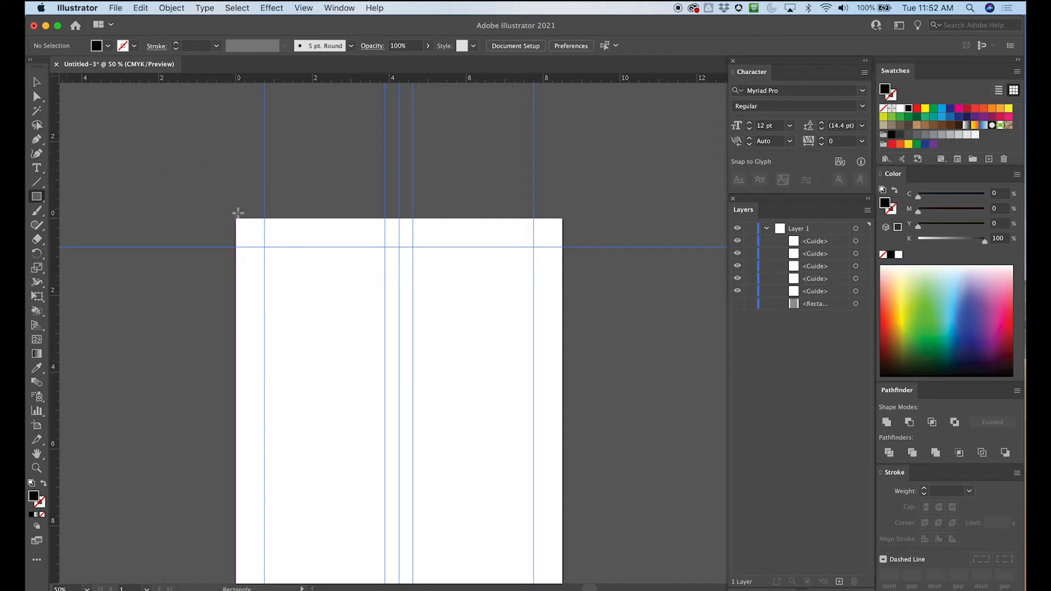
left_click_drag(235, 218, 265, 248)
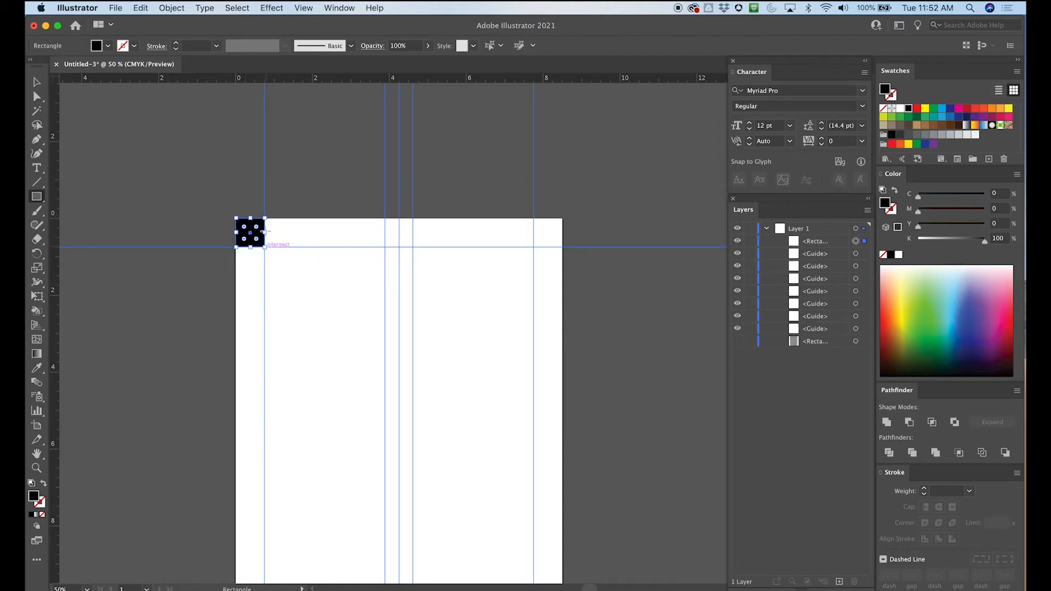
left_click(37, 96)
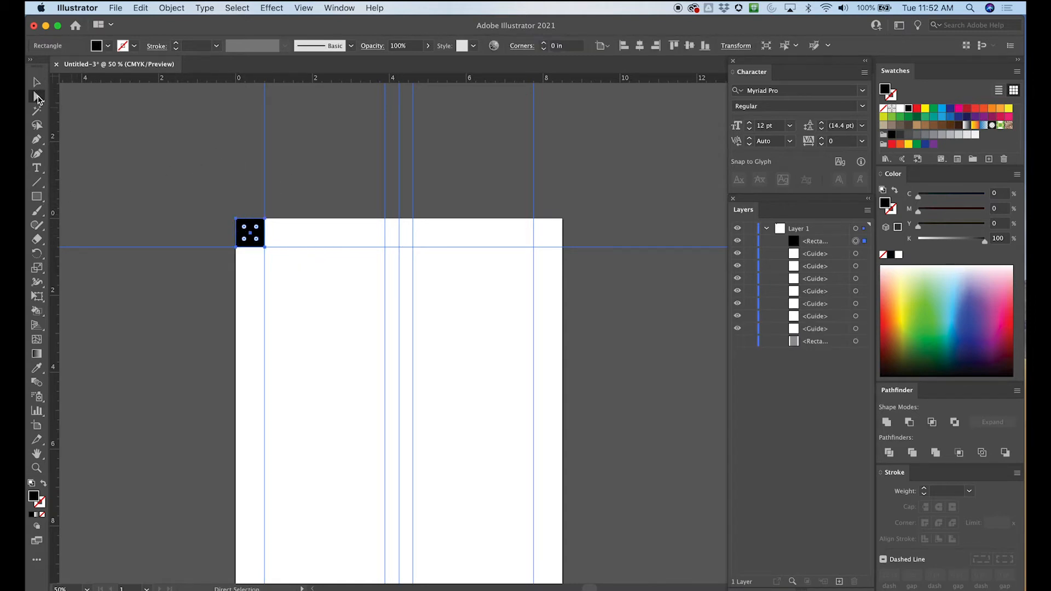
left_click_drag(250, 233, 149, 183)
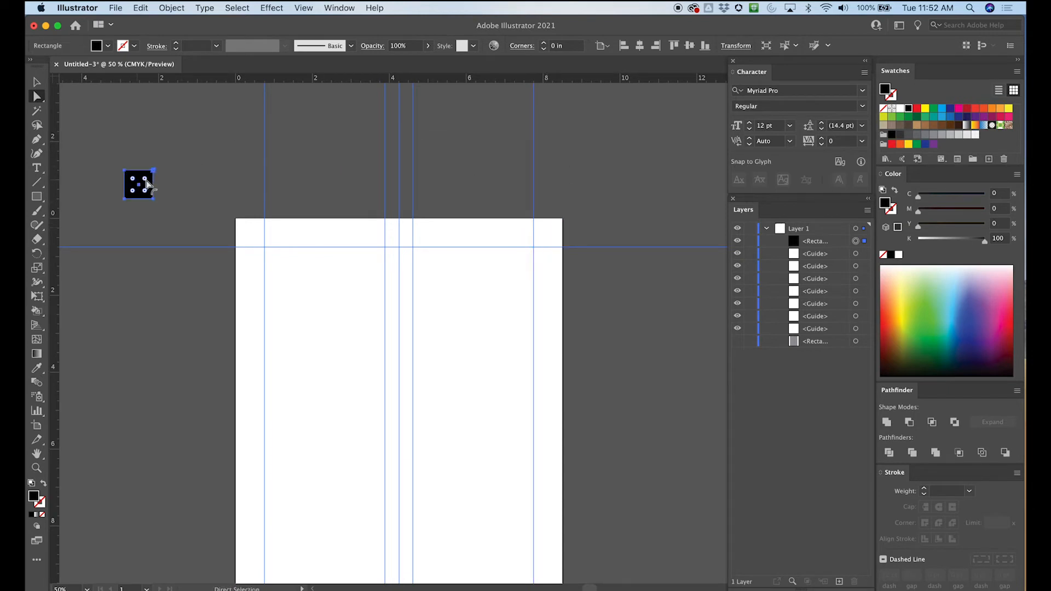
key("Delete")
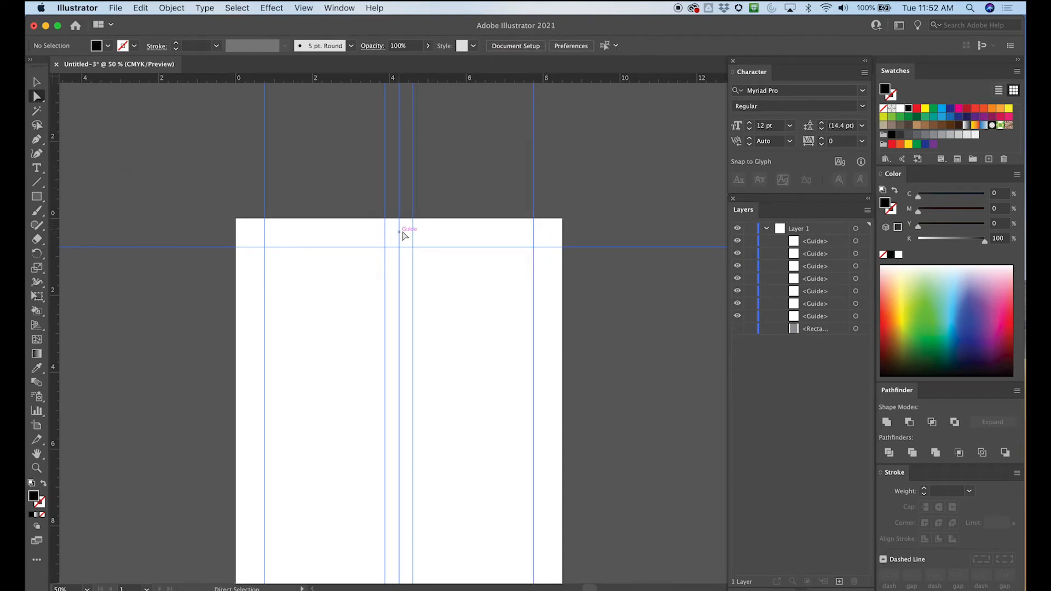
- Hide the vertical center guide, keeping the two gutter guides visible
scroll(412, 232, "down", 5)
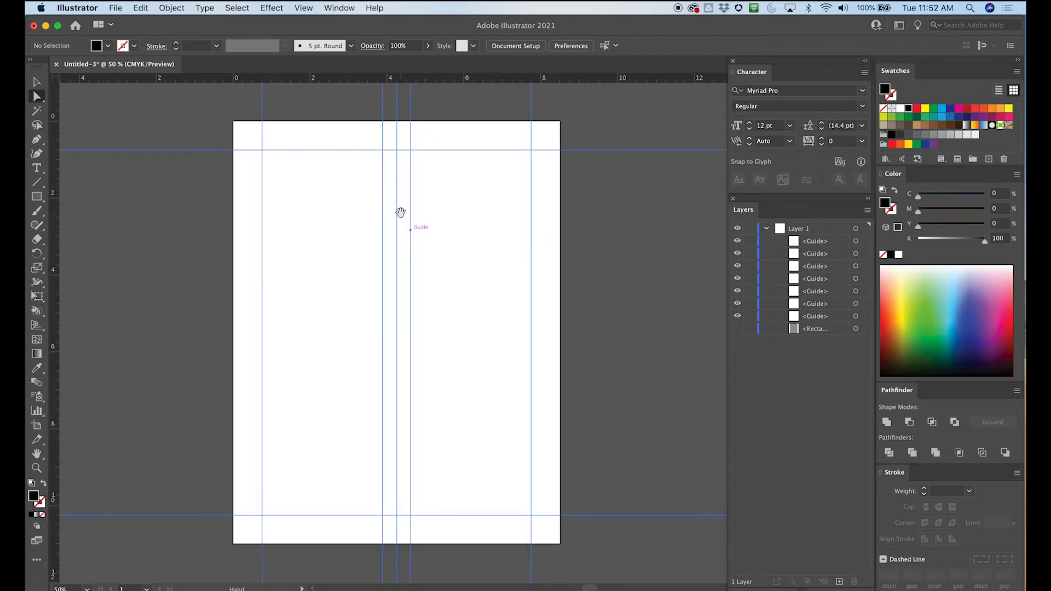
scroll(454, 186, "up", 1)
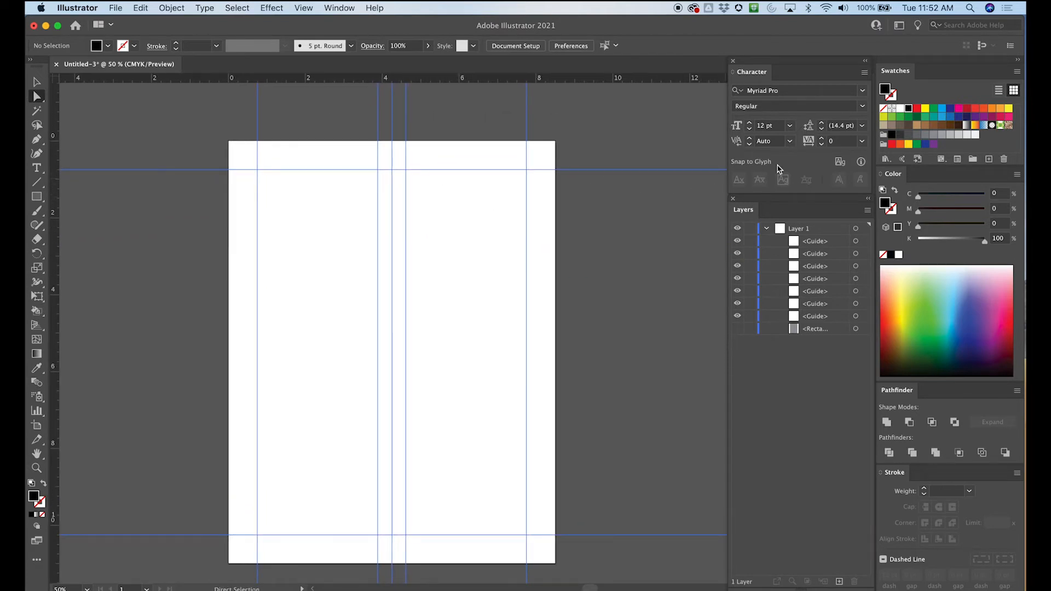
left_click(737, 254)
left_click(737, 254)
left_click(737, 267)
left_click(738, 266)
left_click(737, 266)
left_click(738, 266)
left_click(738, 266)
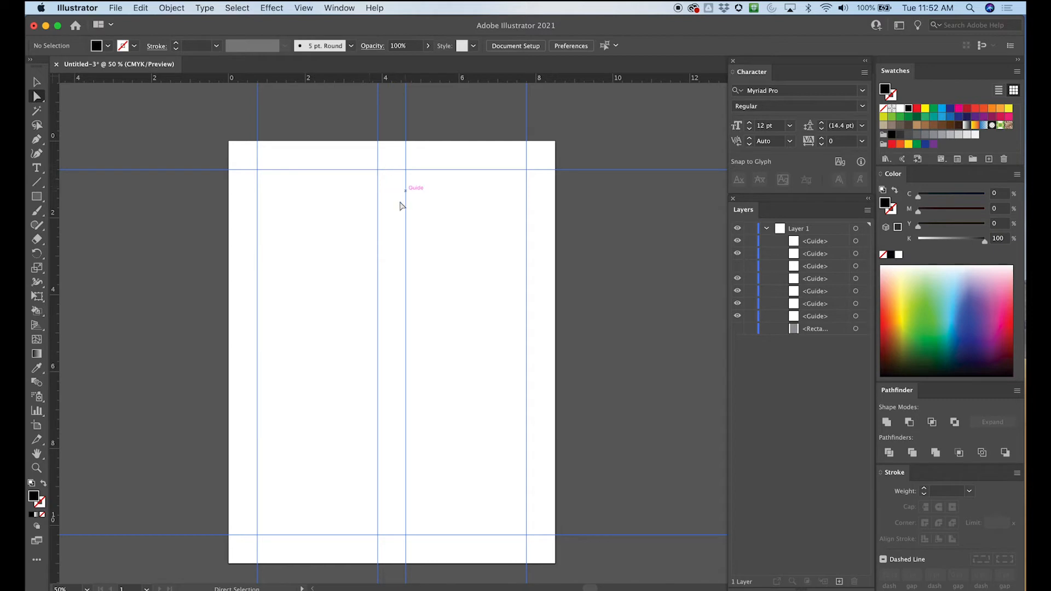
- Draw a placeholder text frame filling the left column between the margin guides and the left gutter guide
left_click(38, 169)
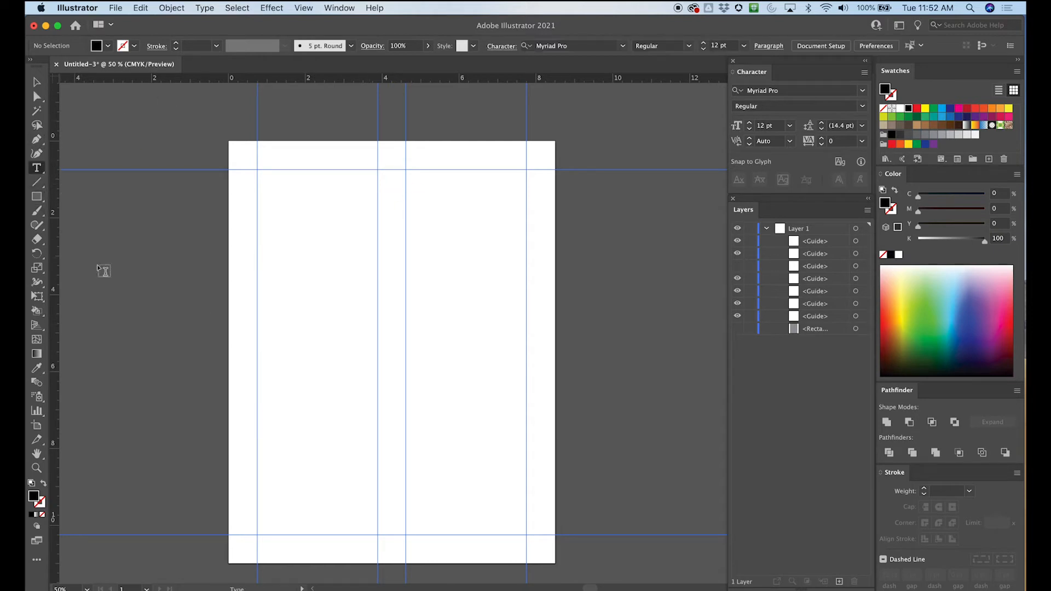
left_click_drag(257, 170, 378, 532)
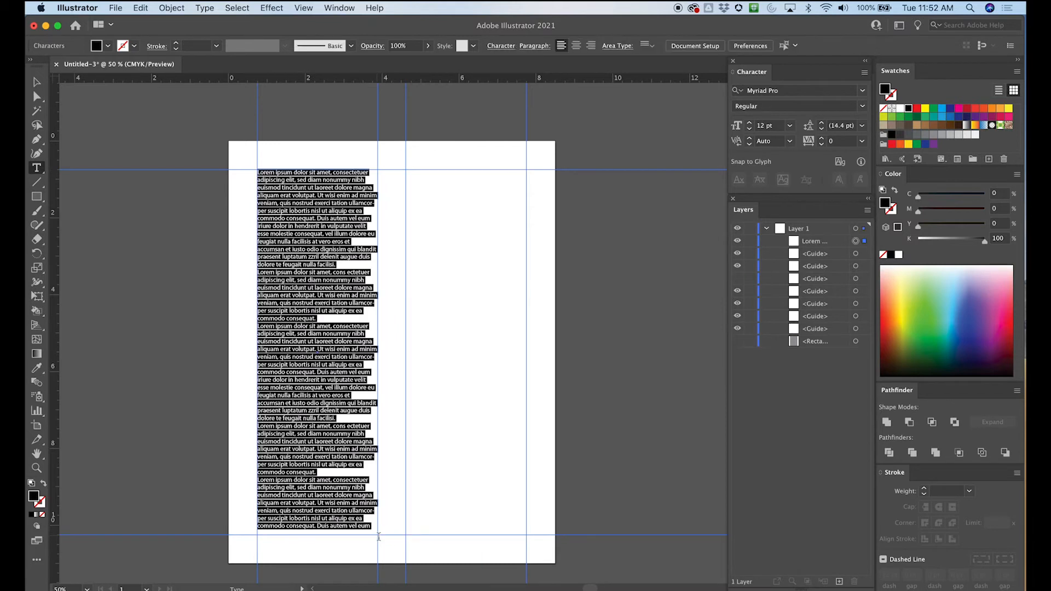
left_click(37, 96)
left_click(81, 113)
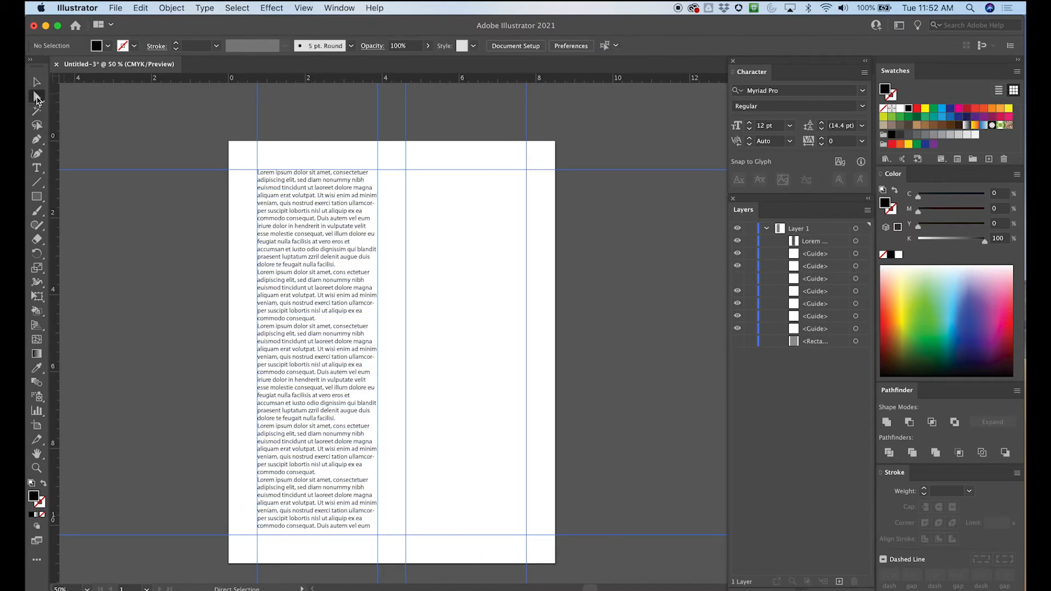
- Draw a placeholder text frame filling the right column between the right gutter guide and the margin guides
left_click(38, 168)
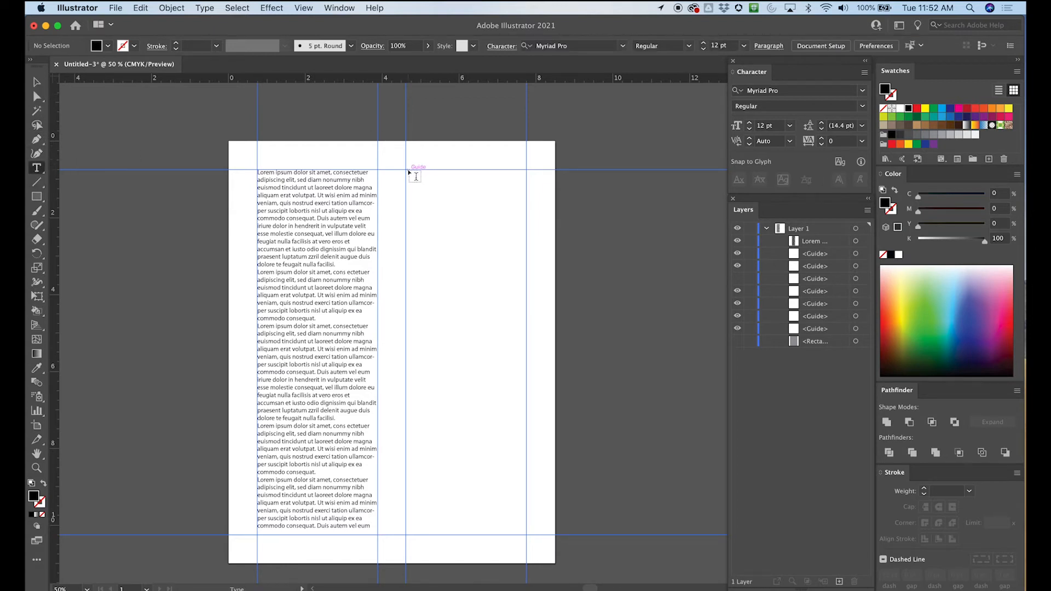
left_click_drag(409, 172, 523, 535)
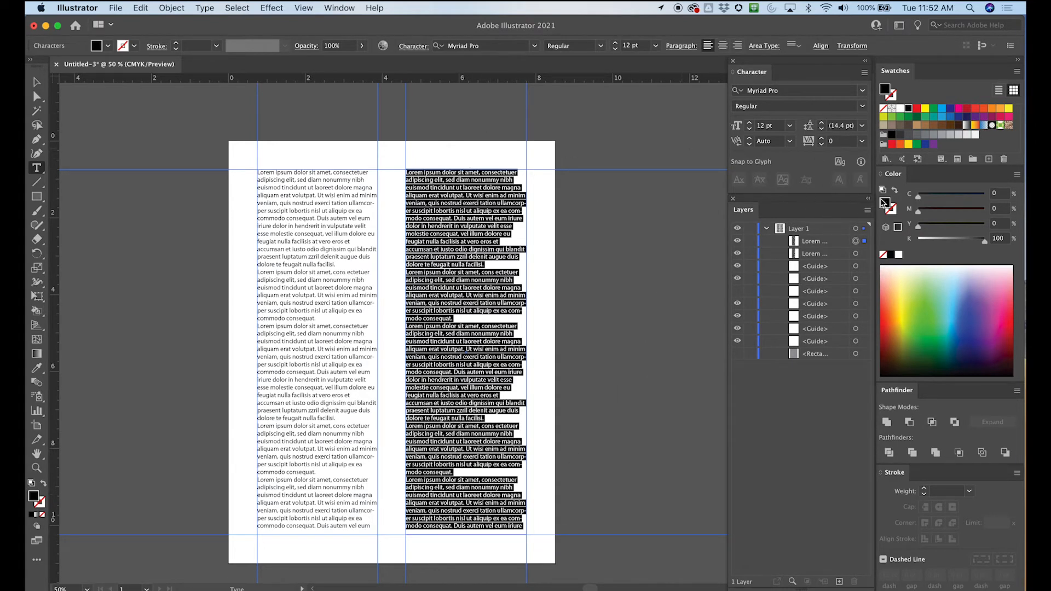
- Create a new layer above Layer 1, move both placeholder text frames into it, expand it, and deselect everything
left_click(866, 211)
left_click(909, 211)
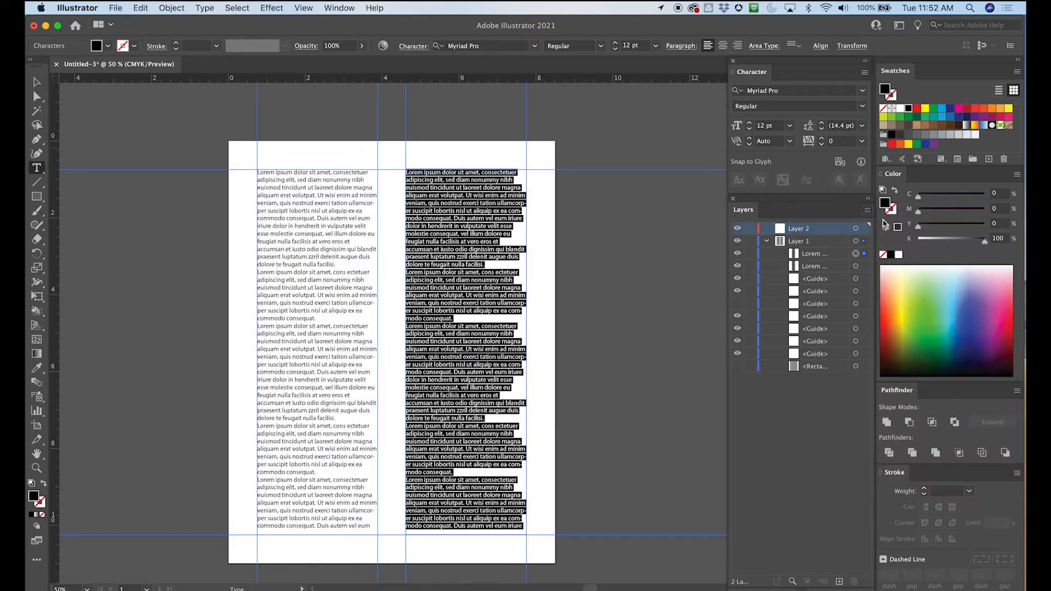
left_click(648, 333)
left_click_drag(811, 257, 811, 230)
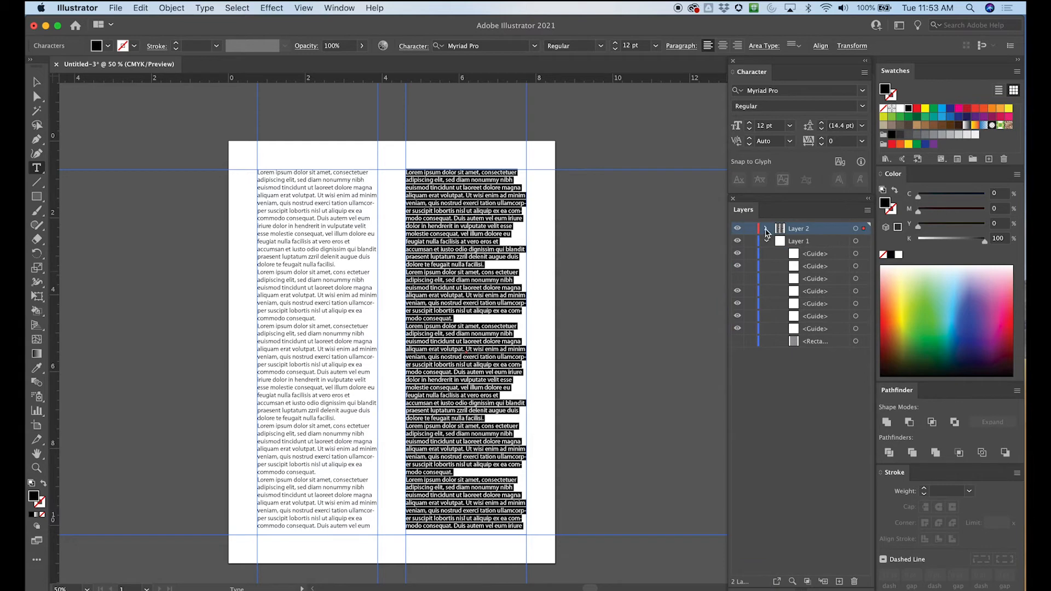
left_click(766, 230)
left_click(39, 82)
left_click(580, 271)
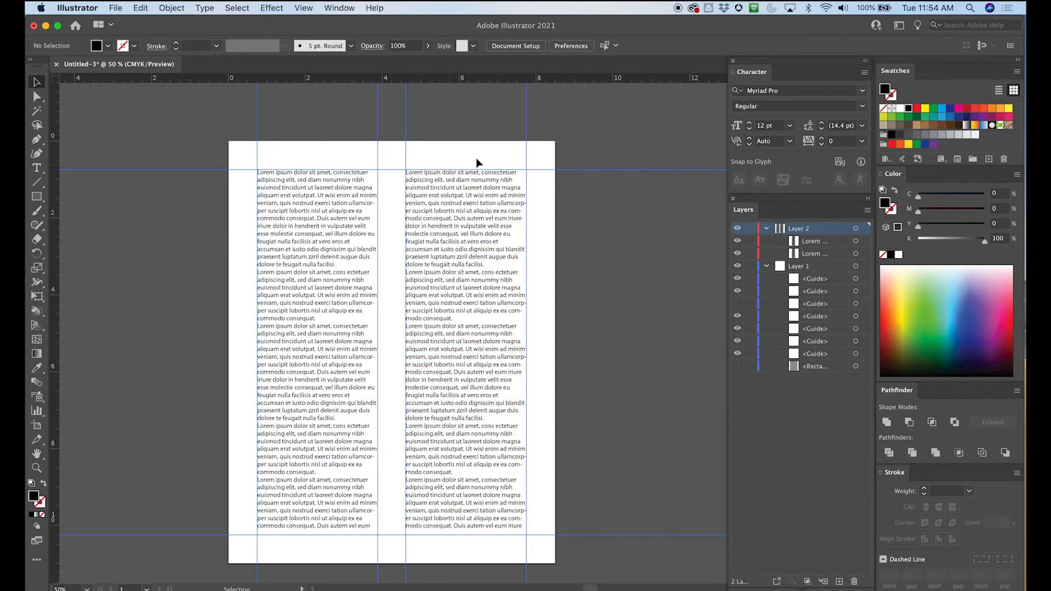
- Hide Layer 2 with the text frames and make Layer 1 the active layer
left_click(738, 228)
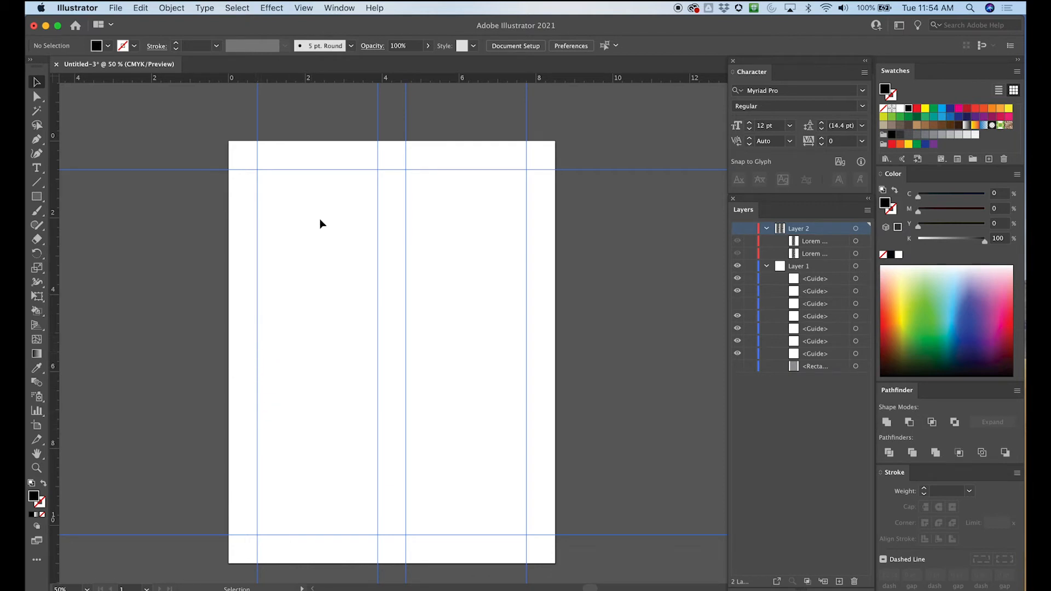
left_click(809, 267)
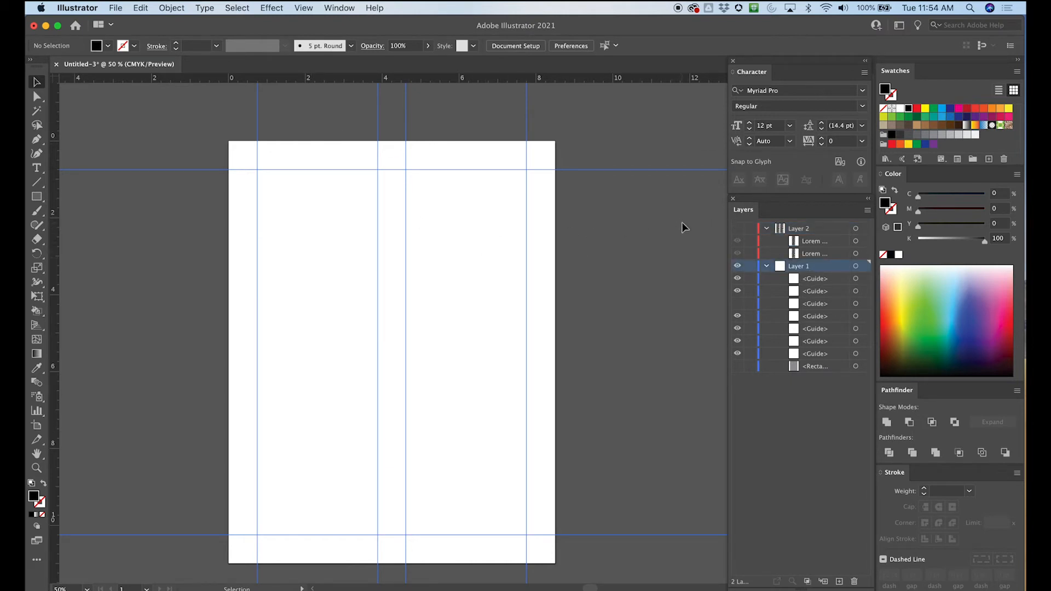
- Place a horizontal guide across the page's vertical center at about 5.5 inches
key("super+equal")
key("super+equal")
left_click_drag(261, 336, 538, 205)
left_click_drag(353, 265, 202, 213)
left_click_drag(240, 82, 237, 189)
key("super+minus")
key("super+minus")
key("super+minus")
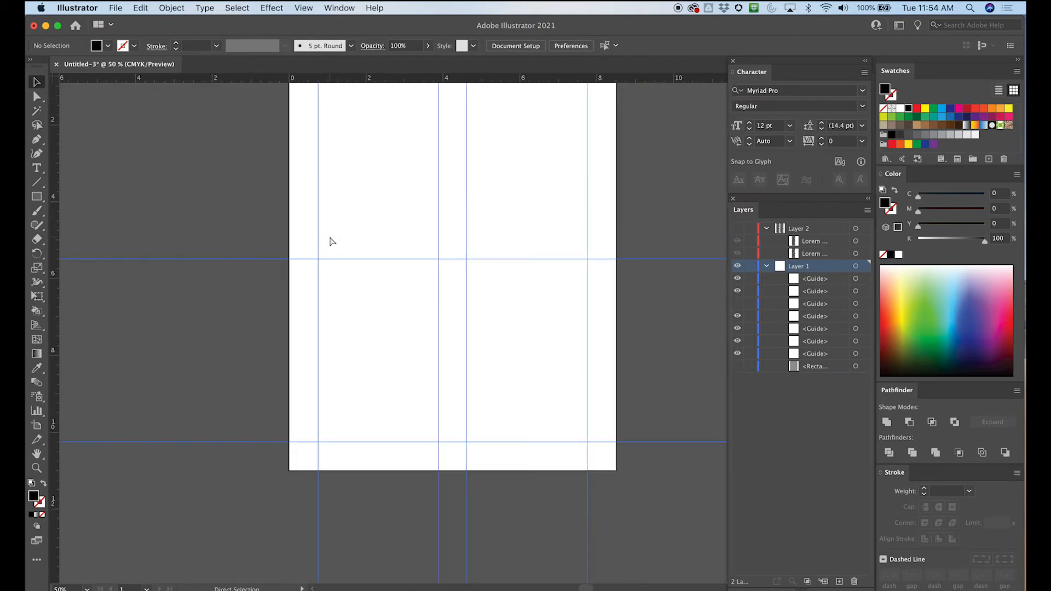
key("space")
left_click_drag(382, 173, 280, 250)
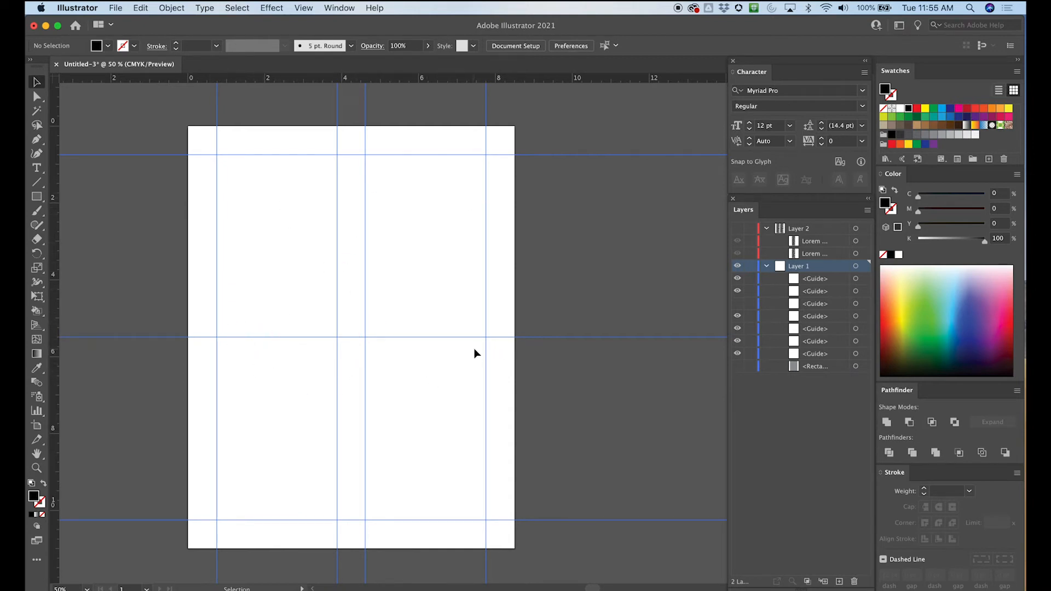
- Place horizontal gutter guides above and below the horizontal center guide, at about 5.125 and 5.875 inches
key("super+equal")
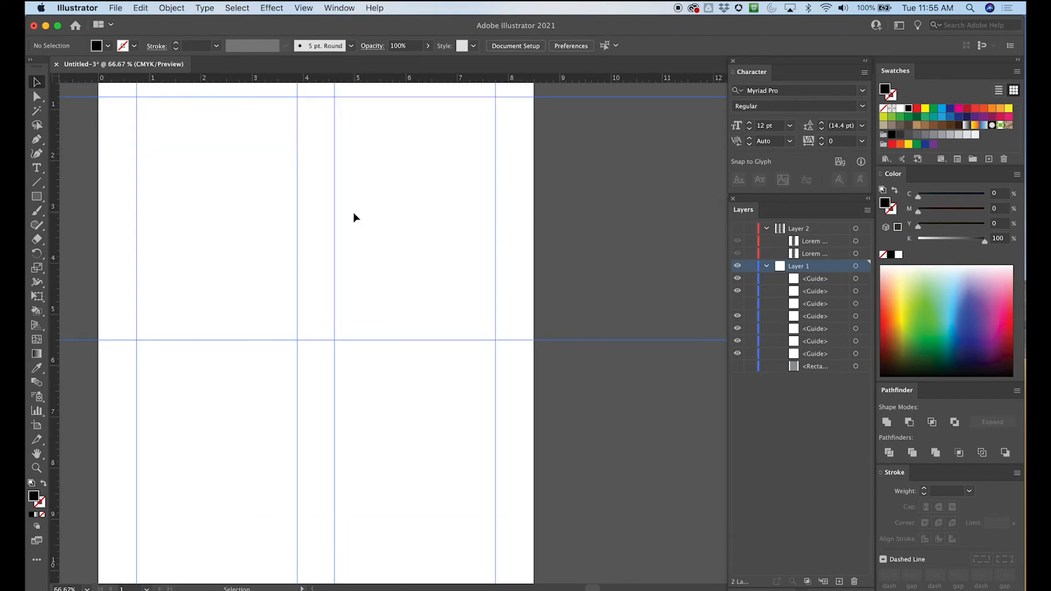
left_click_drag(265, 281, 453, 193)
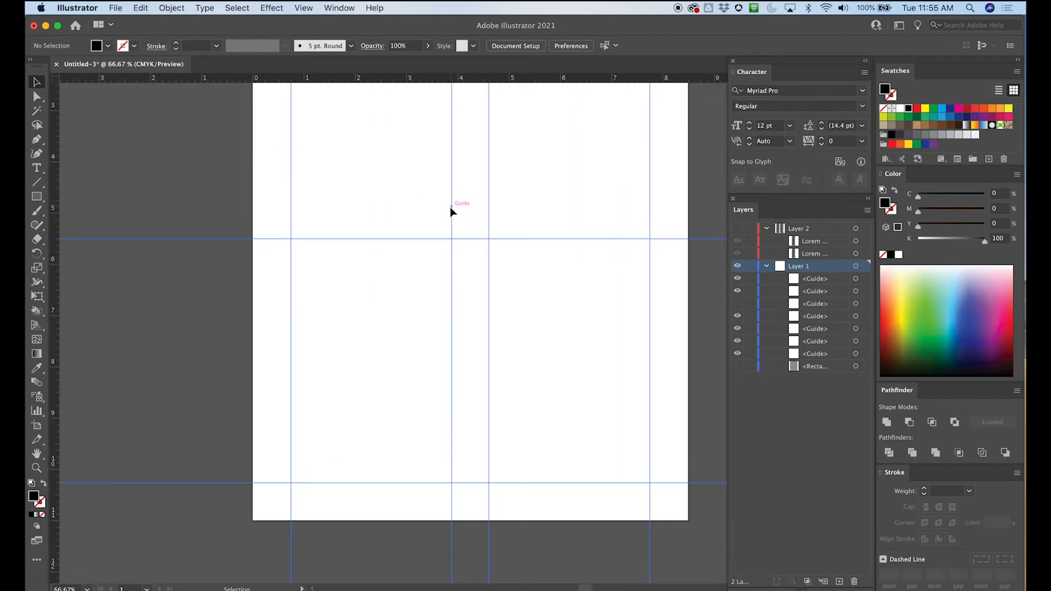
key("super+equal")
left_click_drag(312, 261, 206, 355)
left_click_drag(258, 284, 289, 226)
left_click_drag(175, 77, 134, 200)
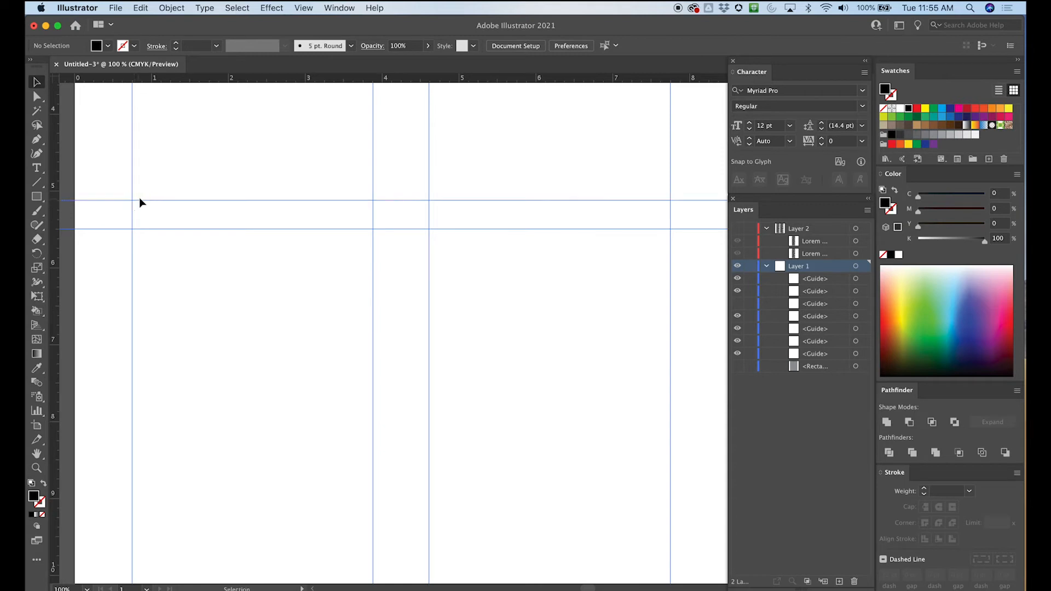
left_click_drag(182, 80, 152, 259)
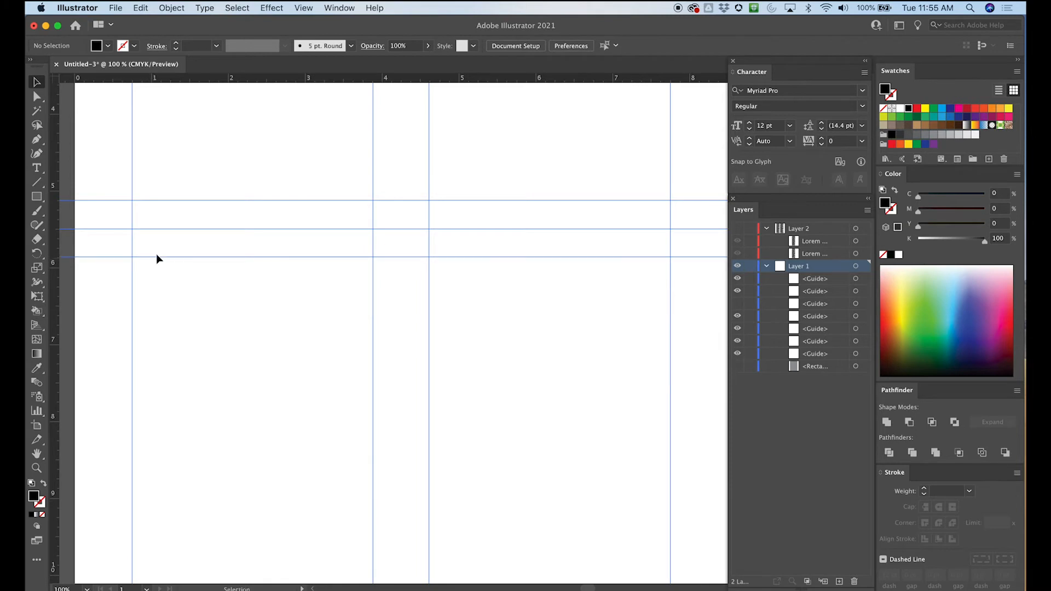
key("super+0")
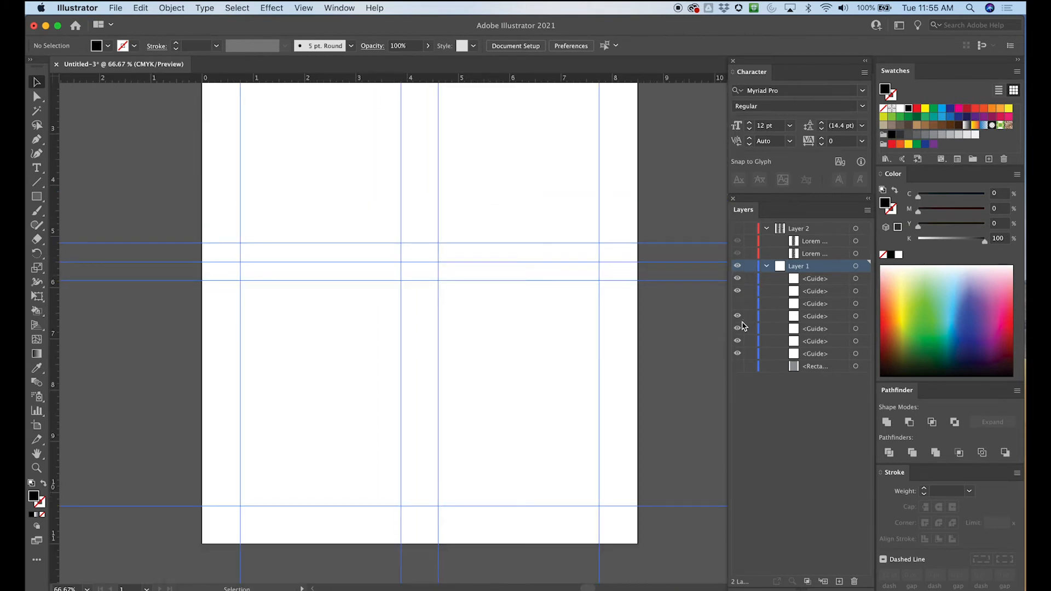
- Hide the horizontal center guide at 5.5 inches, keeping the gutter guides on both sides of it visible
left_click(738, 289)
left_click(739, 281)
left_click(738, 280)
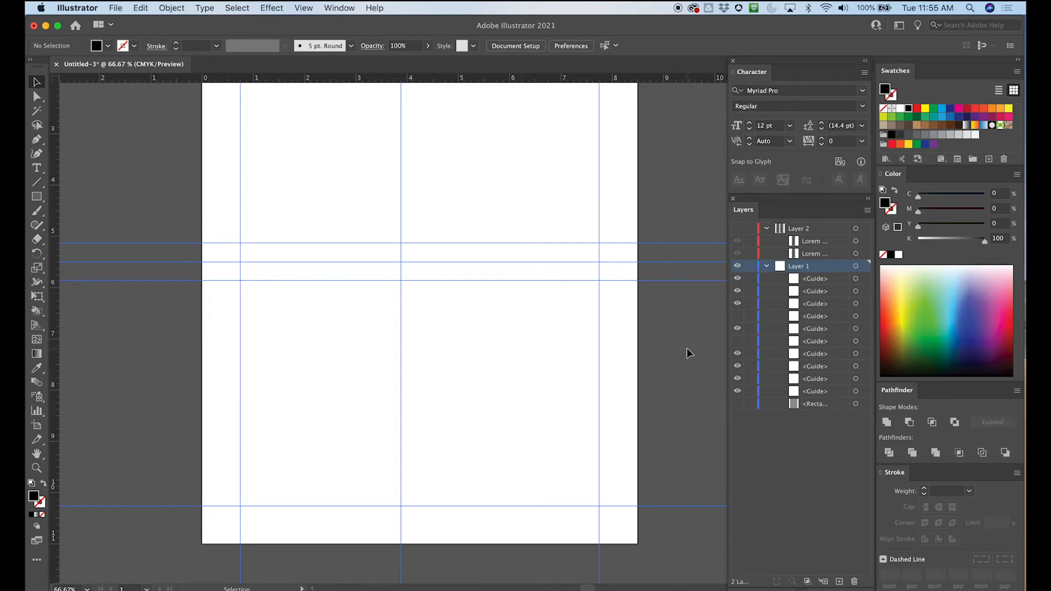
left_click(737, 279)
left_click(736, 280)
left_click(737, 292)
left_click(737, 292)
left_click(736, 304)
left_click(738, 304)
left_click(737, 316)
left_click(737, 292)
left_click(738, 293)
left_click(737, 305)
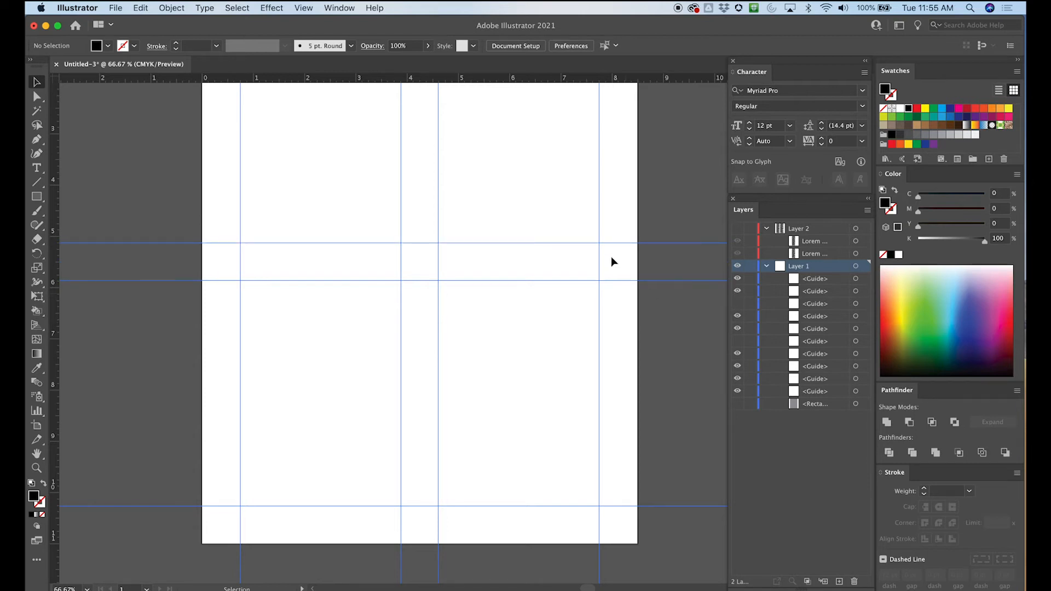
key("super+minus")
left_click_drag(622, 174, 592, 222)
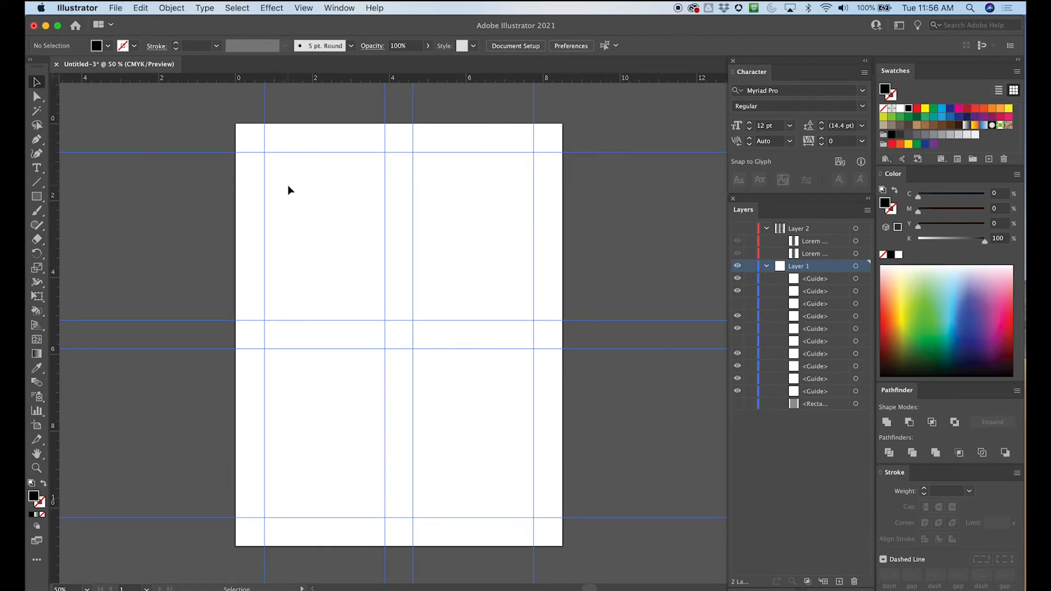
- Place a horizontal guide midway down the upper half's content area, at about 2.94 inches
key("super+equal")
left_click_drag(274, 222, 234, 213)
left_click_drag(293, 241, 267, 232)
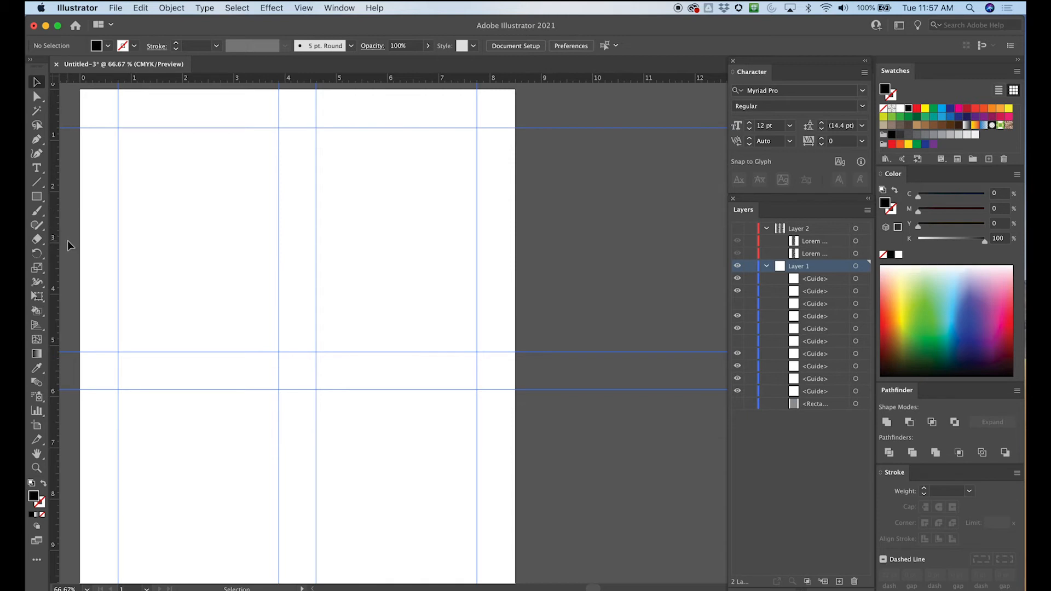
left_click_drag(125, 81, 86, 239)
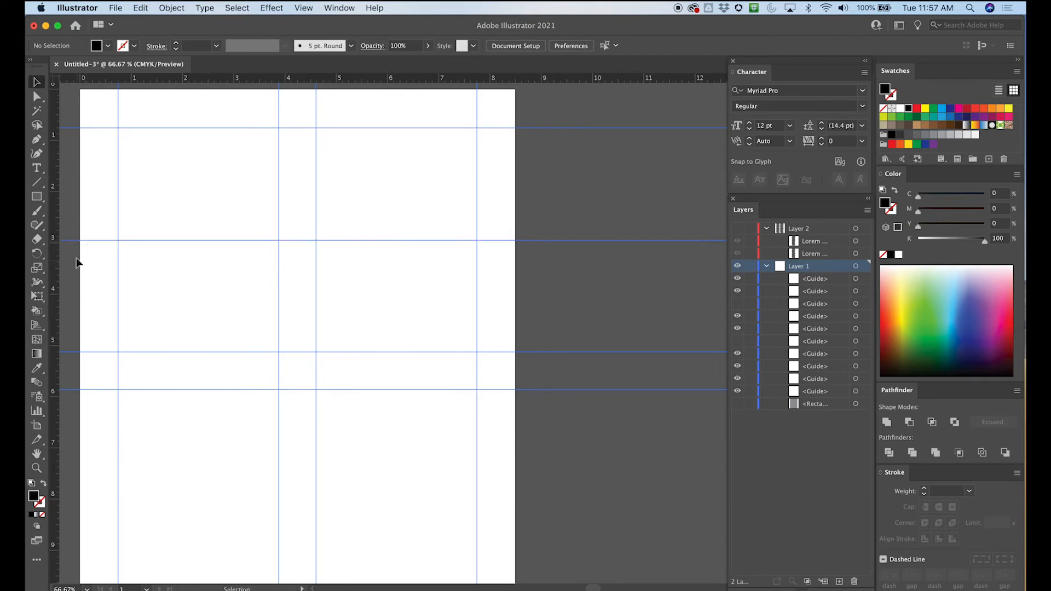
key("super+equal")
key("super+equal")
key("super+equal")
key("space")
mouse_move(122, 192)
left_mouse_down()
mouse_move(494, 222)
mouse_move(428, 221)
left_mouse_up()
mouse_move(137, 163)
left_mouse_down()
mouse_move(341, 219)
mouse_move(333, 280)
left_mouse_up()
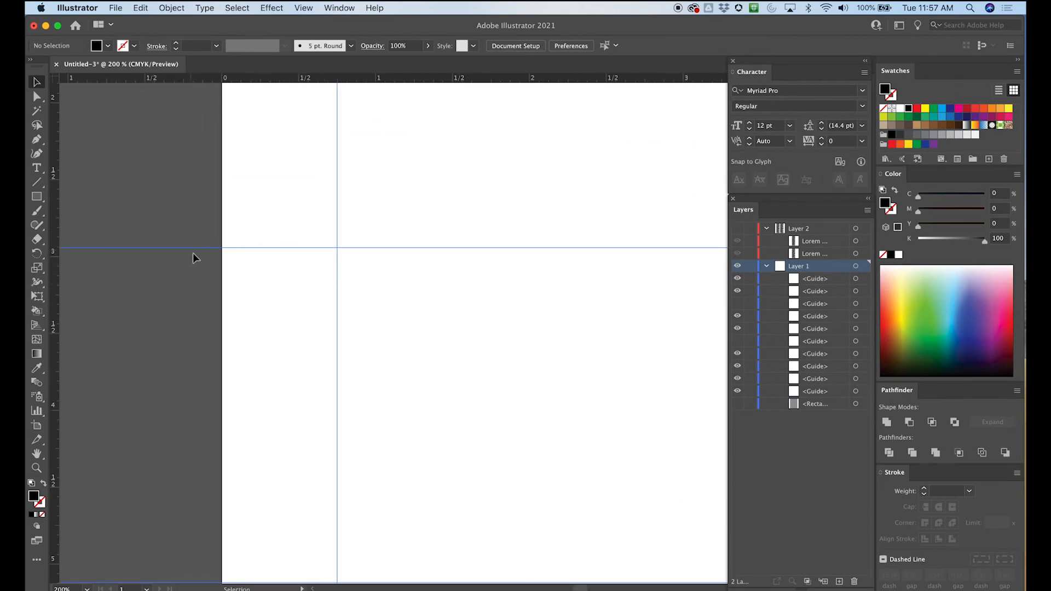
key("super+minus")
key("super+minus")
key("super+minus")
key("super+minus")
key("space")
left_click_drag(373, 250, 180, 221)
- Try a rectangle filling the top cell of the left column, try moving it toward the right column, and undo both
key("m")
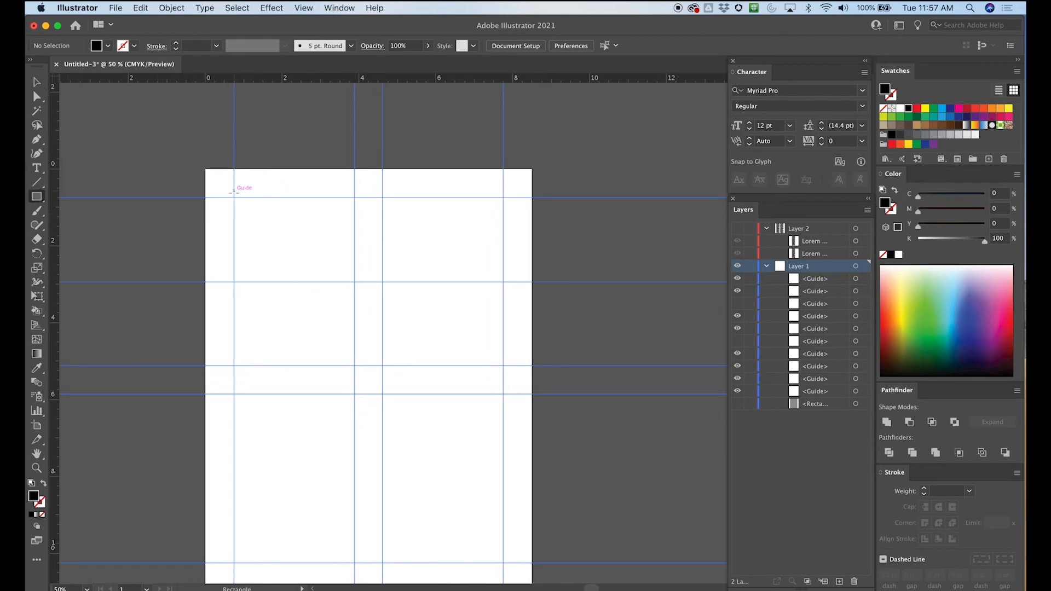
left_click_drag(234, 197, 355, 282)
left_click(37, 97)
left_click_drag(296, 209, 446, 223)
key("ctrl+z")
key("ctrl+z")
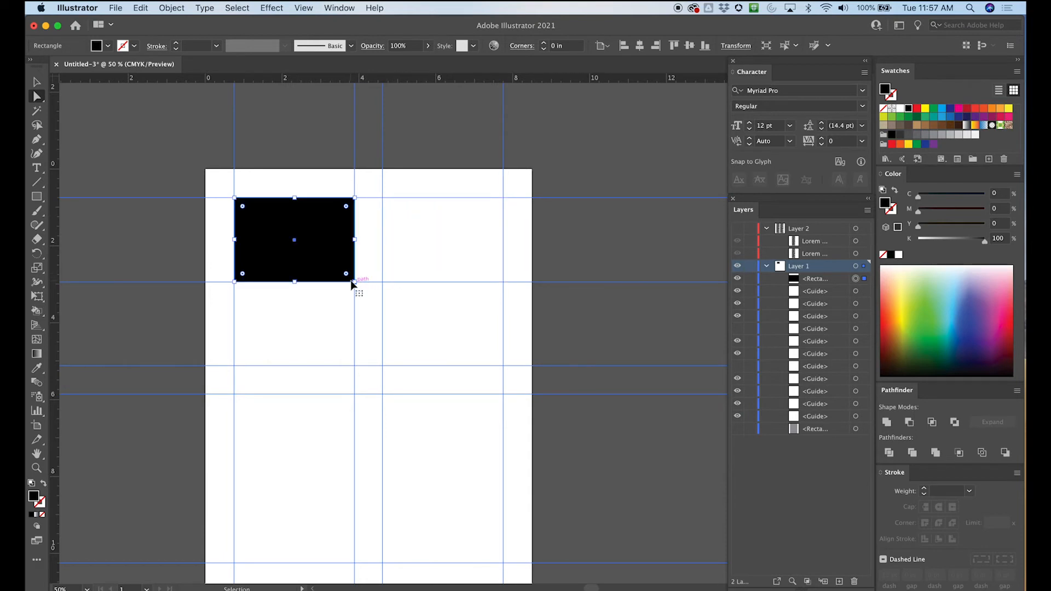
- Place a horizontal guide midway down the lower half's content area, at about 8.06 inches
left_click_drag(253, 331, 239, 185)
left_click_drag(235, 277, 210, 240)
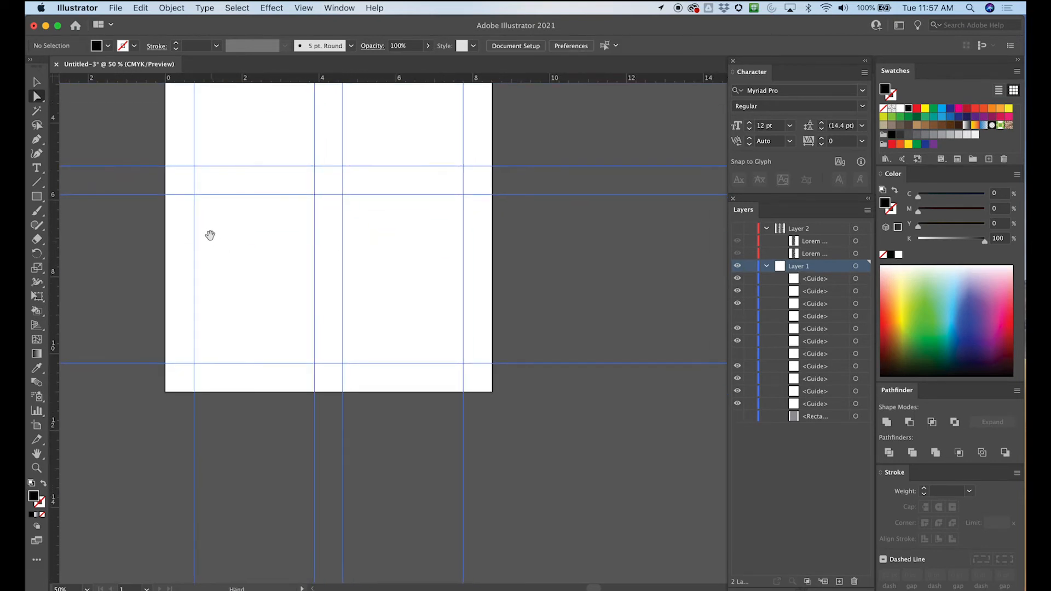
key("super+1")
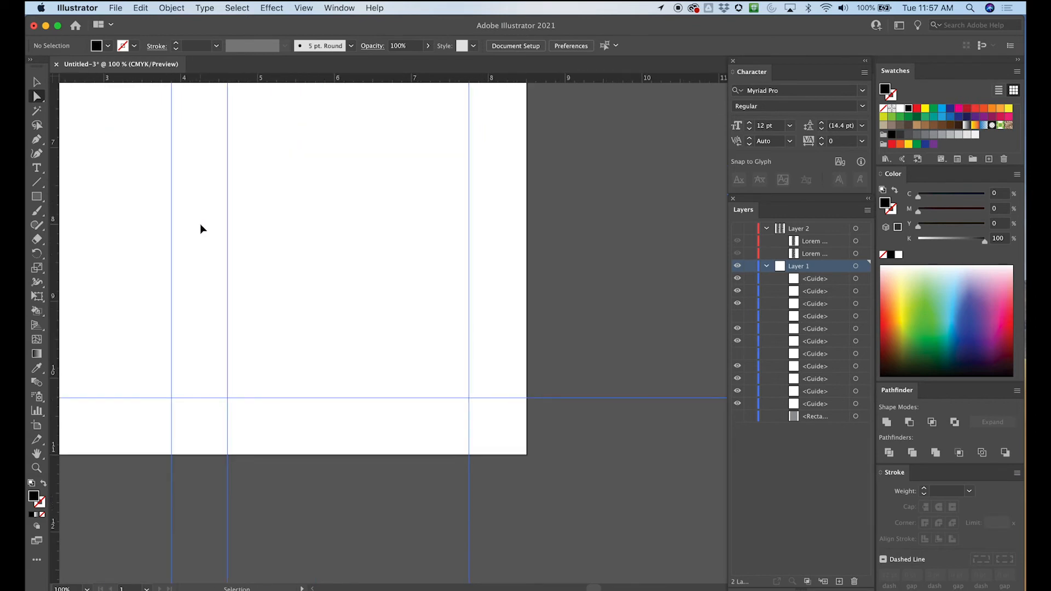
left_click_drag(178, 246, 225, 255)
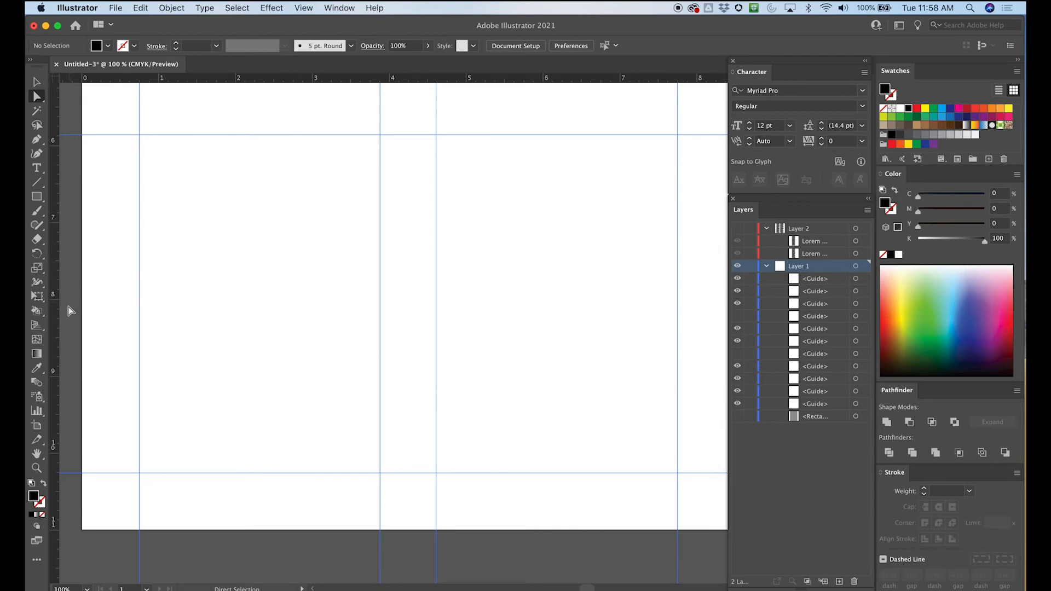
left_click_drag(149, 79, 118, 307)
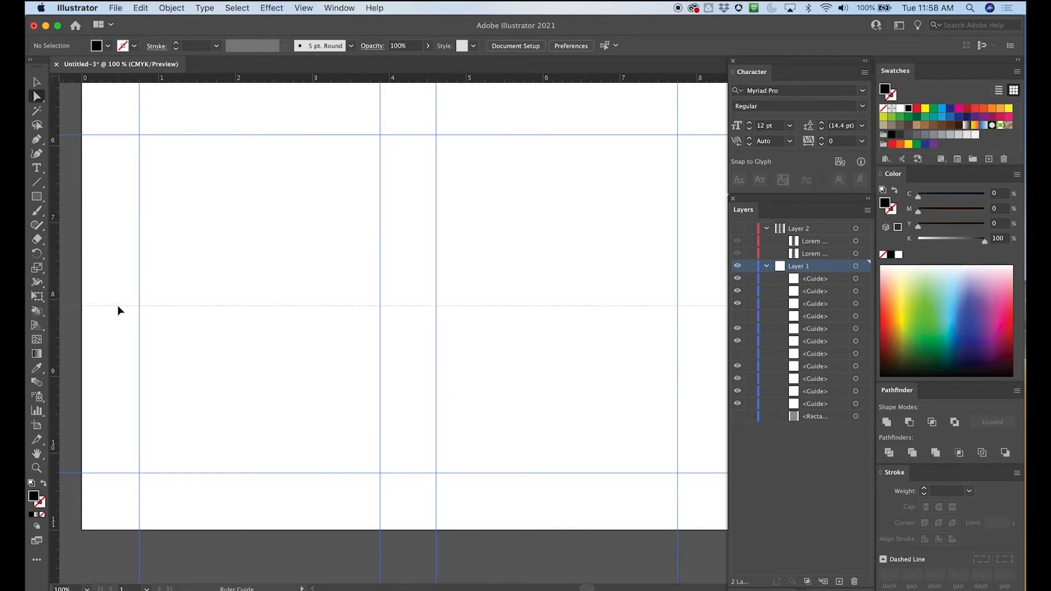
left_click_drag(119, 305, 120, 305)
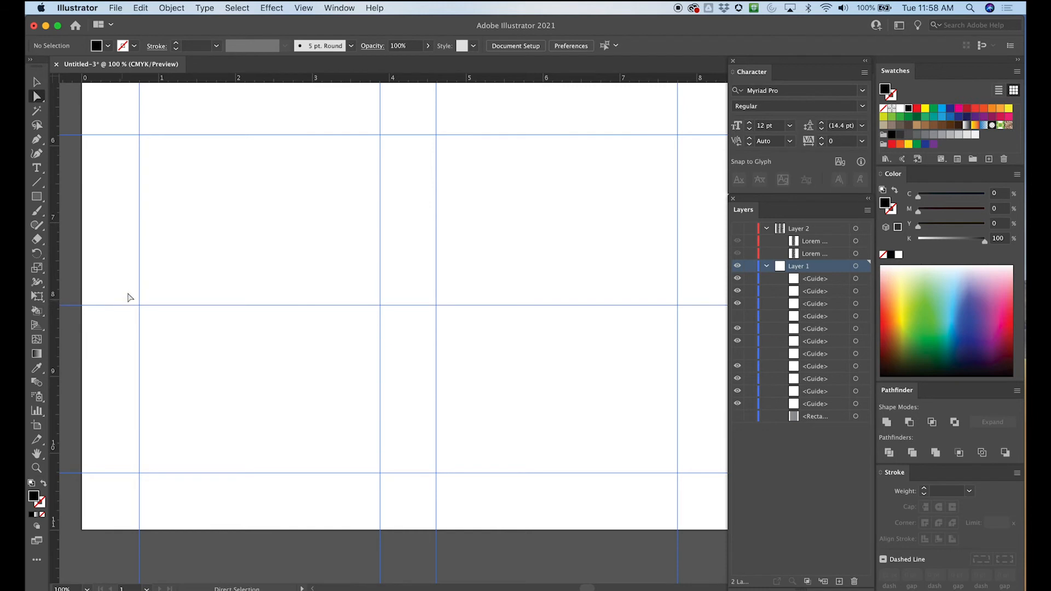
key("super+minus")
key("super+minus")
key("super+minus")
left_click_drag(392, 208, 372, 315)
key("super+plus")
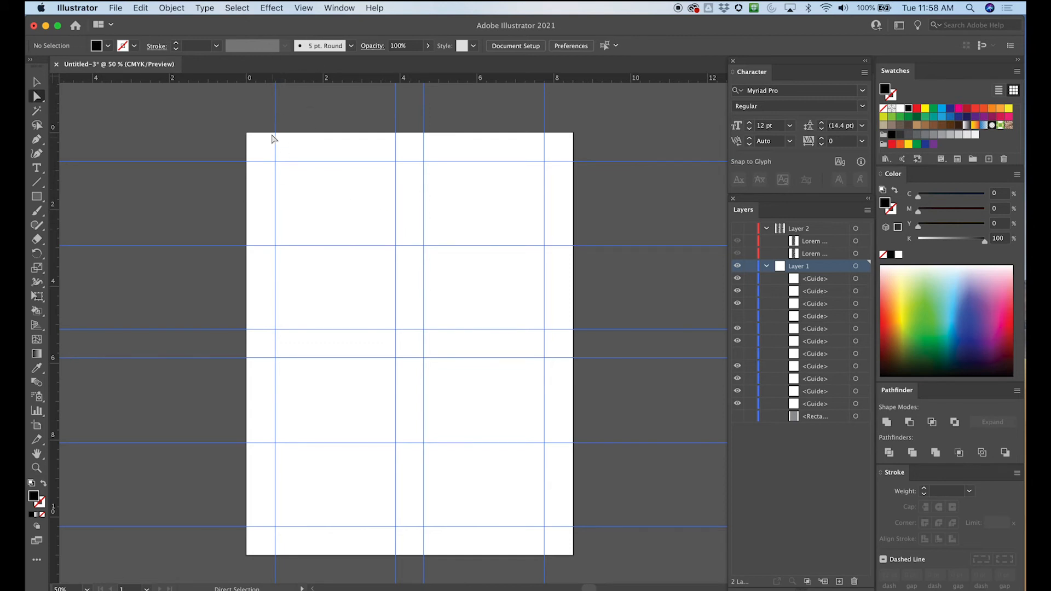
- Place horizontal gutter guides above and below the upper half's center guide, at about 2.56 and 3.31 inches
key("super+1")
scroll(258, 146, "up", 5)
scroll(257, 146, "left", 5)
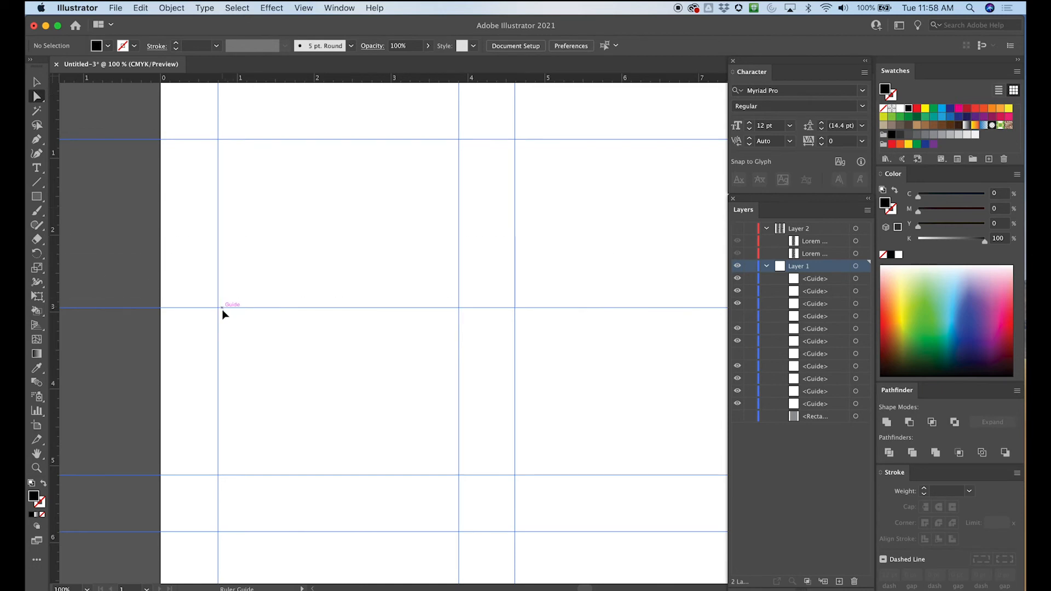
left_click_drag(222, 307, 219, 278)
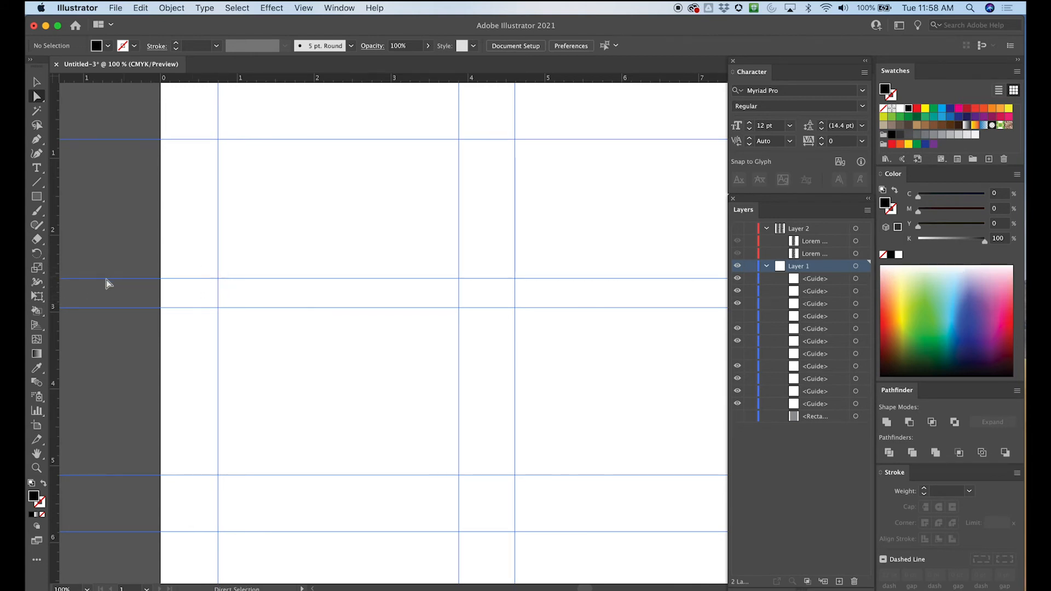
left_click_drag(289, 79, 222, 336)
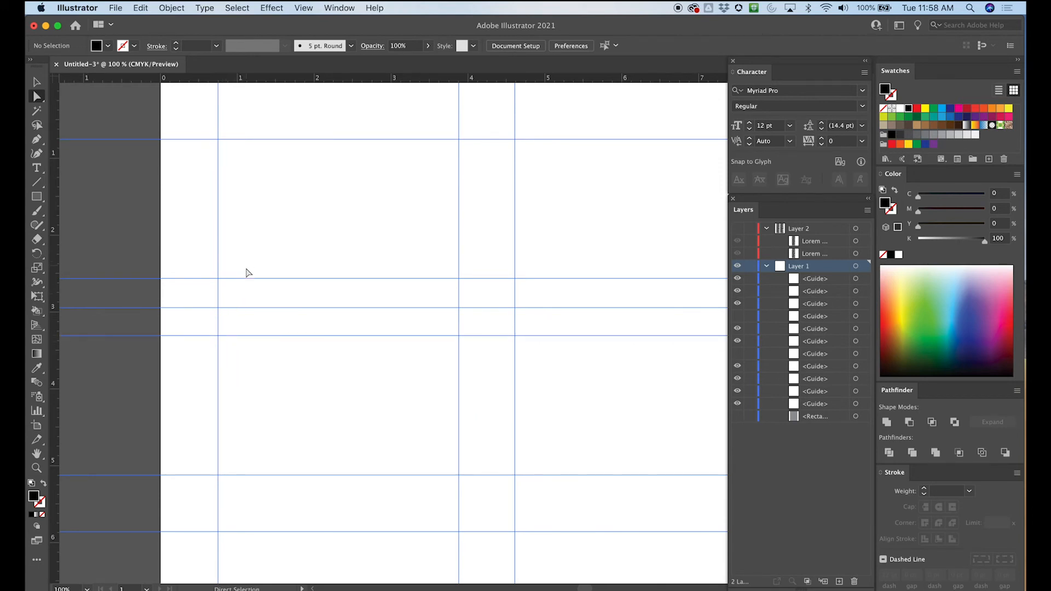
scroll(263, 415, "down", 5)
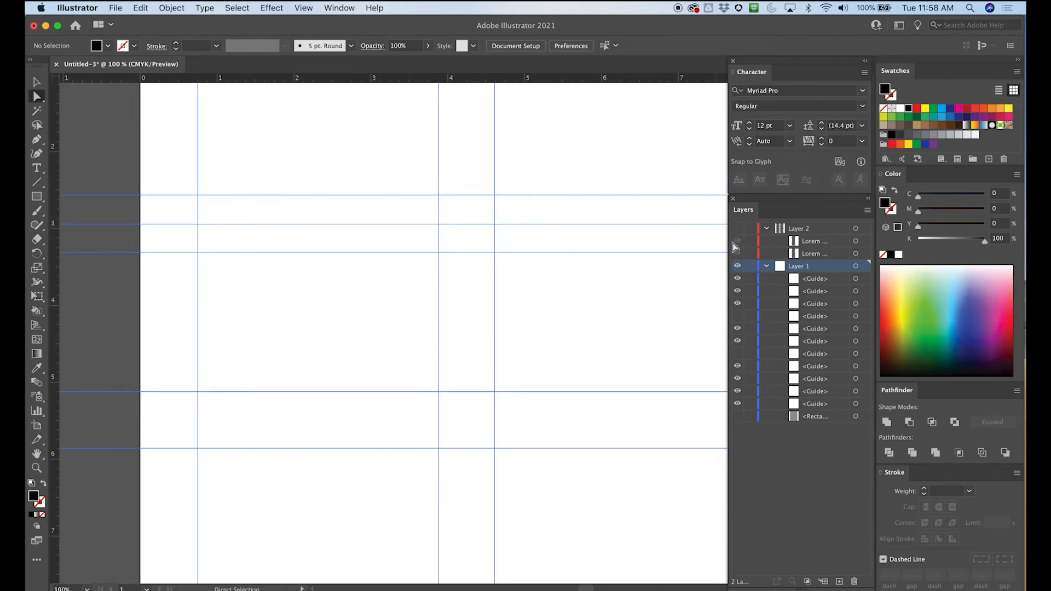
- Toggle visibility of the second guide on Layer 1 to identify it on the page, and view the lower rows
left_click(737, 292)
left_click(737, 292)
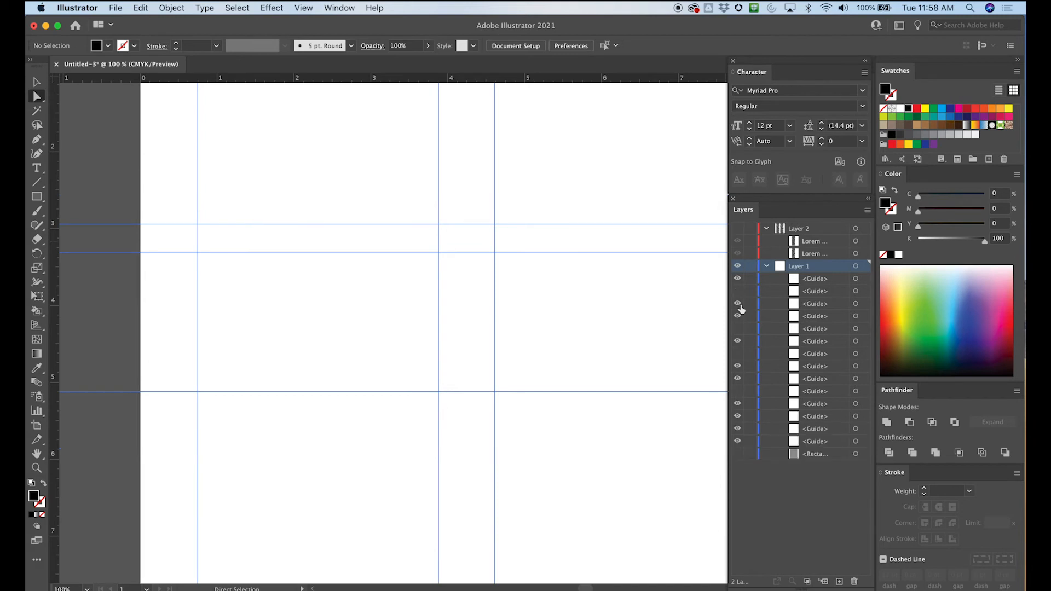
left_click(738, 292)
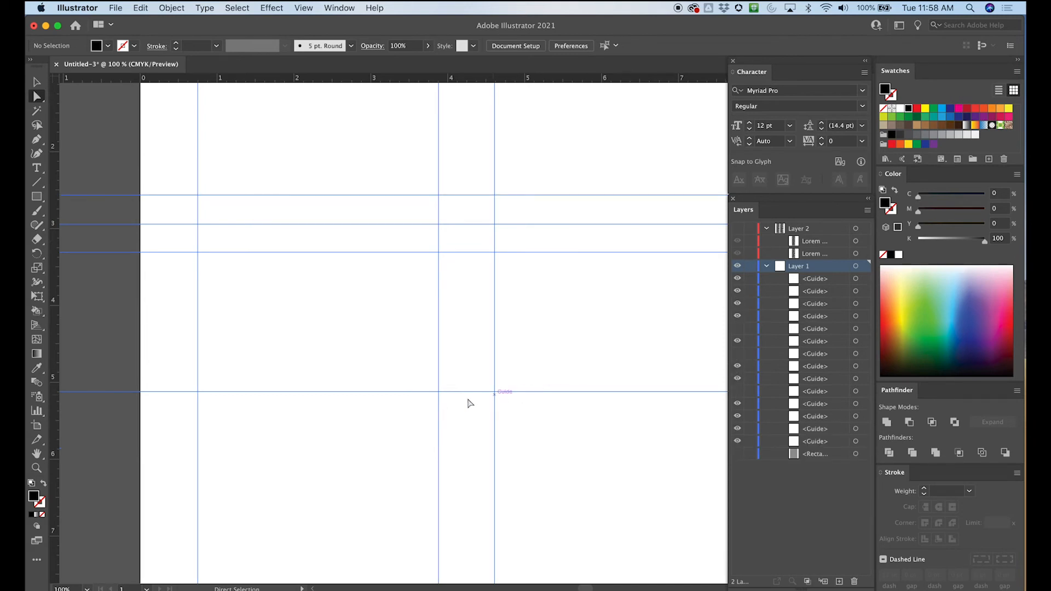
key("space")
left_click_drag(425, 449, 423, 428)
left_click_drag(498, 287, 568, 248)
left_click_drag(494, 323, 427, 295)
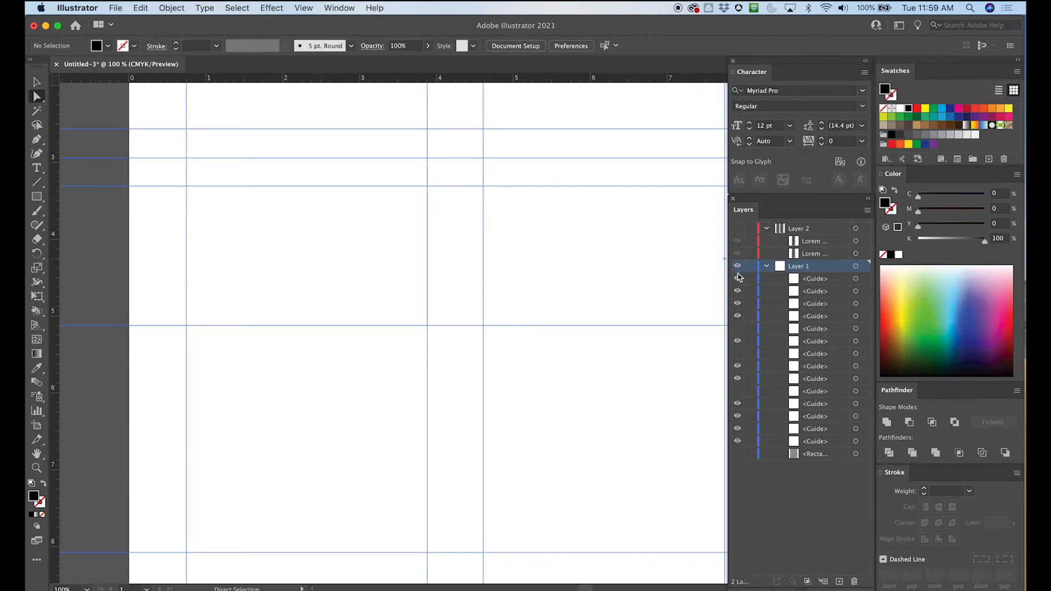
- Show the hidden horizontal guide at the page's center and the hidden gutter guide just below it
key("super+minus")
key("super+minus")
mouse_move(621, 354)
left_mouse_down()
mouse_move(595, 387)
mouse_move(606, 365)
left_mouse_up()
left_click(737, 354)
left_click(738, 329)
- Identify the hidden vertical center guide and move it to the end of Layer 1's guides, just above the rectangle
left_click(737, 391)
left_click(738, 391)
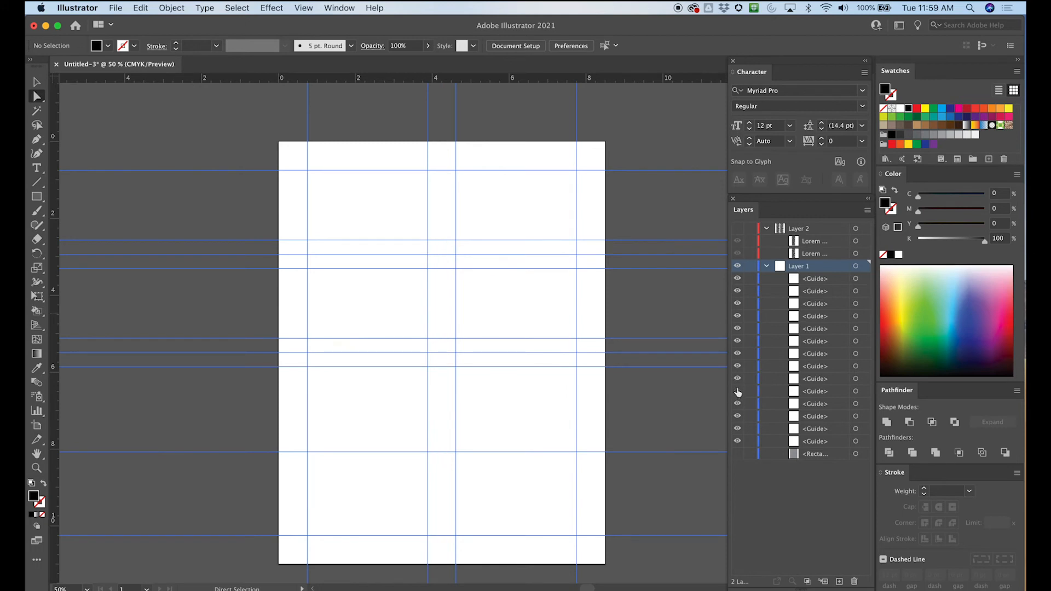
left_click_drag(811, 392, 794, 445)
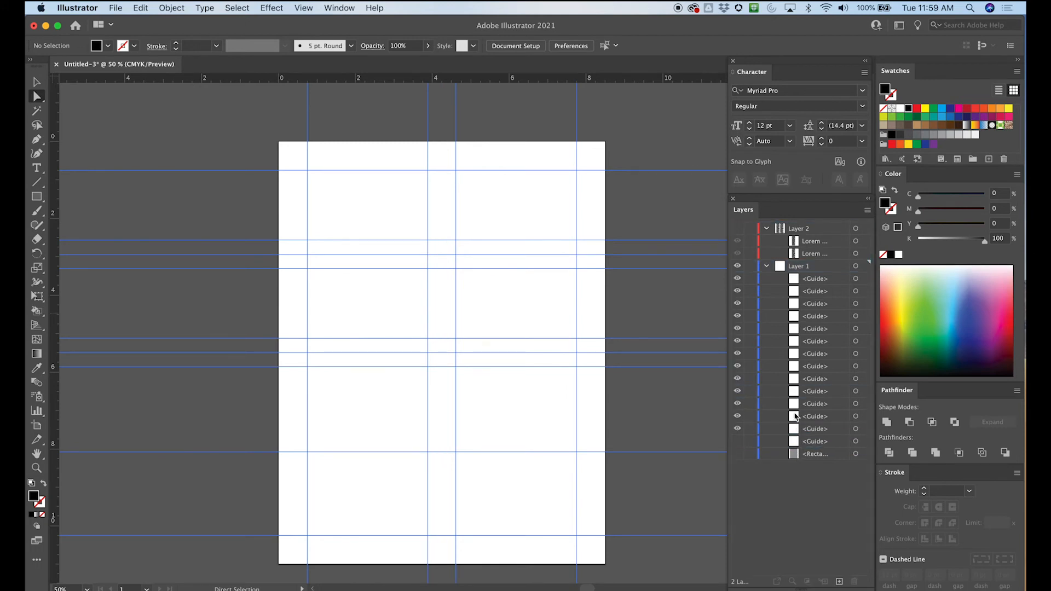
- Hide the upper half's center guide at about 2.94 inches and move it down beside the other hidden guide on Layer 1
left_click(737, 317)
left_click(738, 318)
left_click(737, 318)
left_click_drag(819, 322, 797, 435)
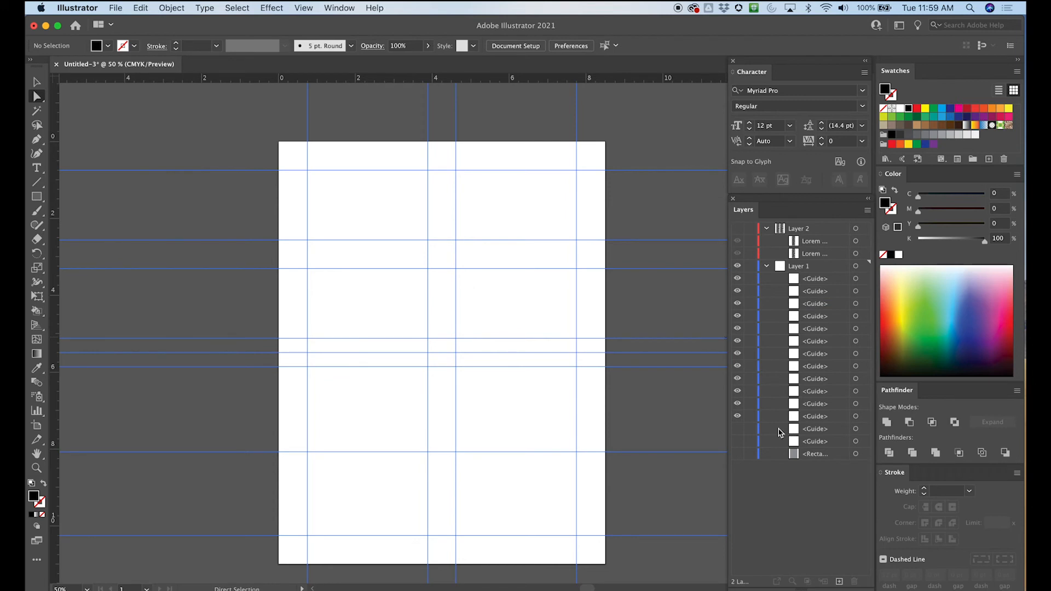
- Identify and hide the horizontal guide at the page's vertical middle, and move it down beside the hidden guides on Layer 1
left_click(737, 304)
left_click(737, 304)
left_click(738, 292)
left_click(738, 291)
left_click(737, 279)
left_click(737, 279)
left_click(737, 347)
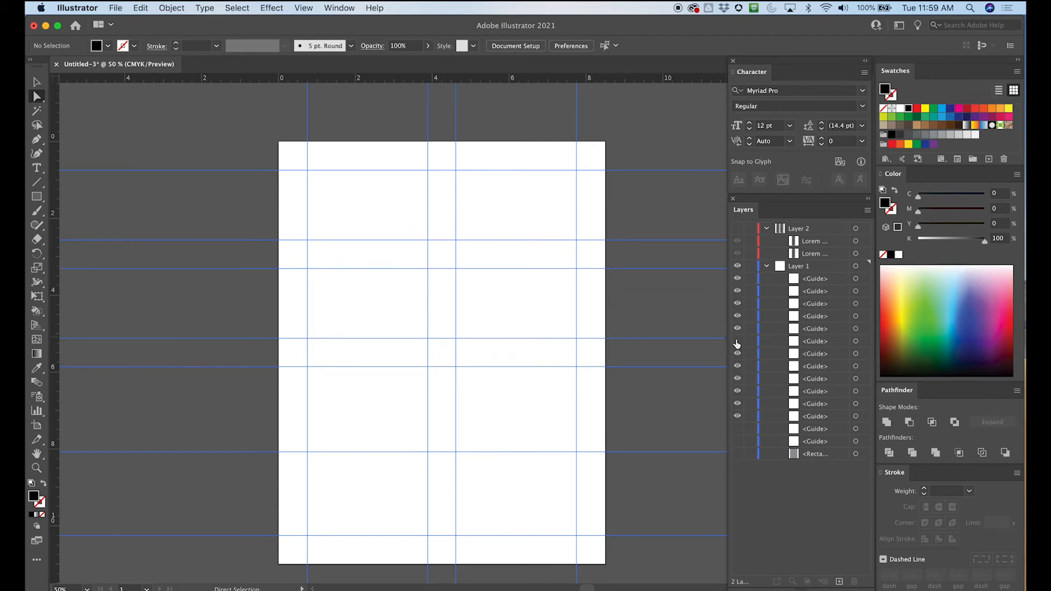
left_click_drag(809, 345, 799, 424)
- Identify the lower half's center guide by toggling guide visibility and move it to the top of Layer 1's guides
left_click(738, 279)
left_click(738, 279)
left_click(738, 279)
left_click(737, 279)
left_click(738, 291)
left_click(737, 291)
left_click(737, 304)
left_click(738, 304)
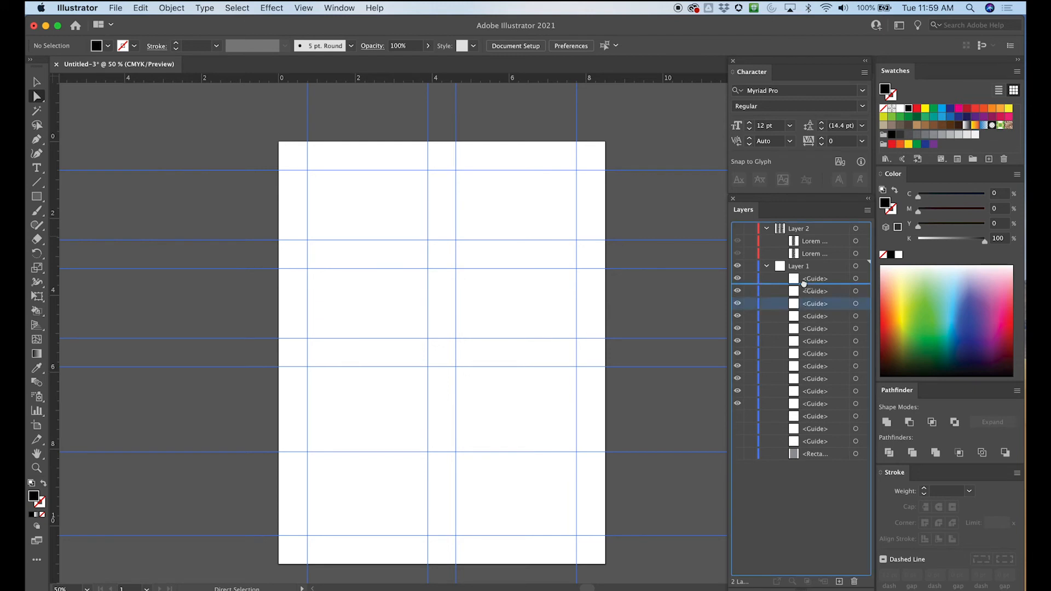
left_click(737, 278)
left_click(738, 279)
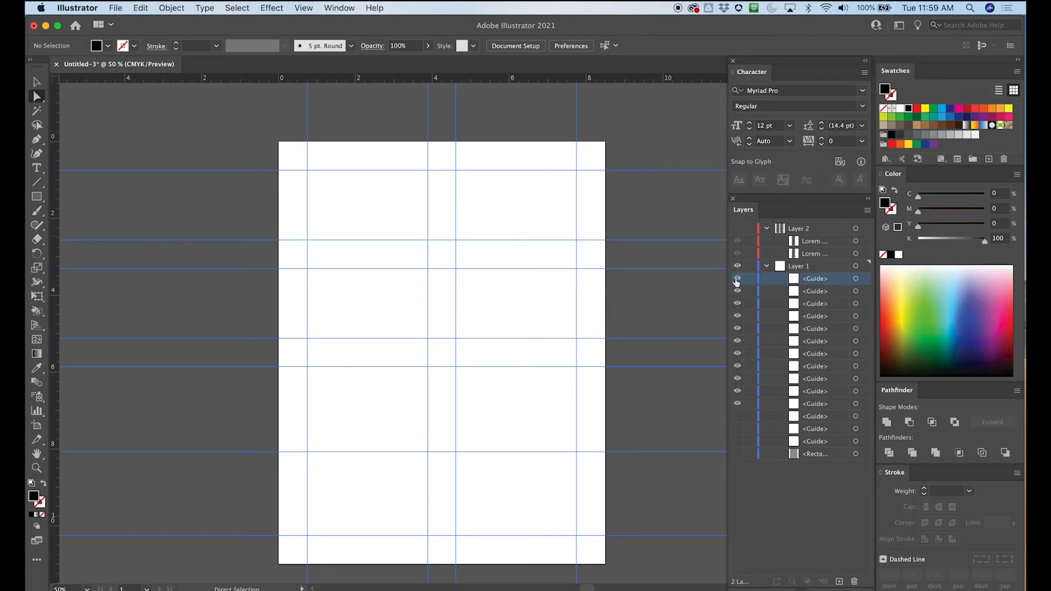
- Place horizontal gutter guides above and below the lower half's center guide, at about 7.69 and 8.44 inches
key("super+equal")
key("super+equal")
key("super+equal")
key("space")
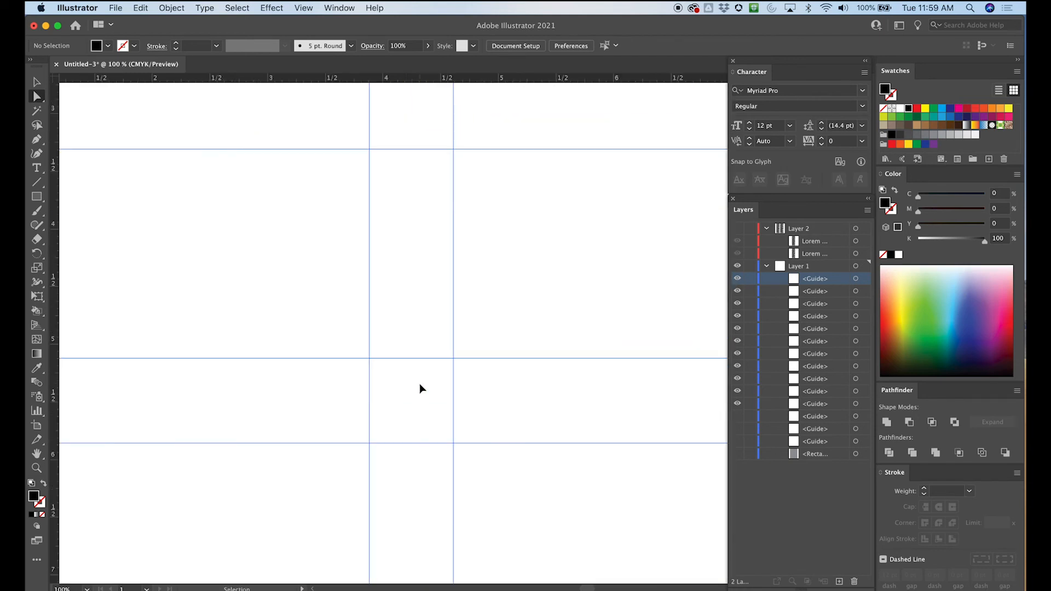
left_click_drag(330, 465, 472, 236)
left_click_drag(260, 466, 311, 345)
key("super+minus")
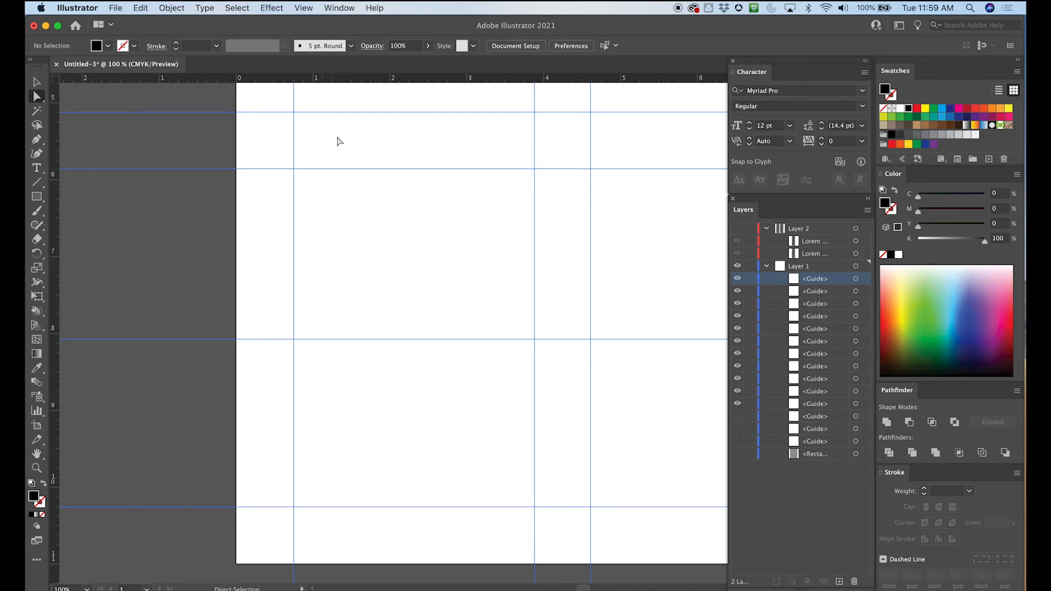
left_click_drag(342, 80, 318, 310)
left_click_drag(379, 80, 335, 366)
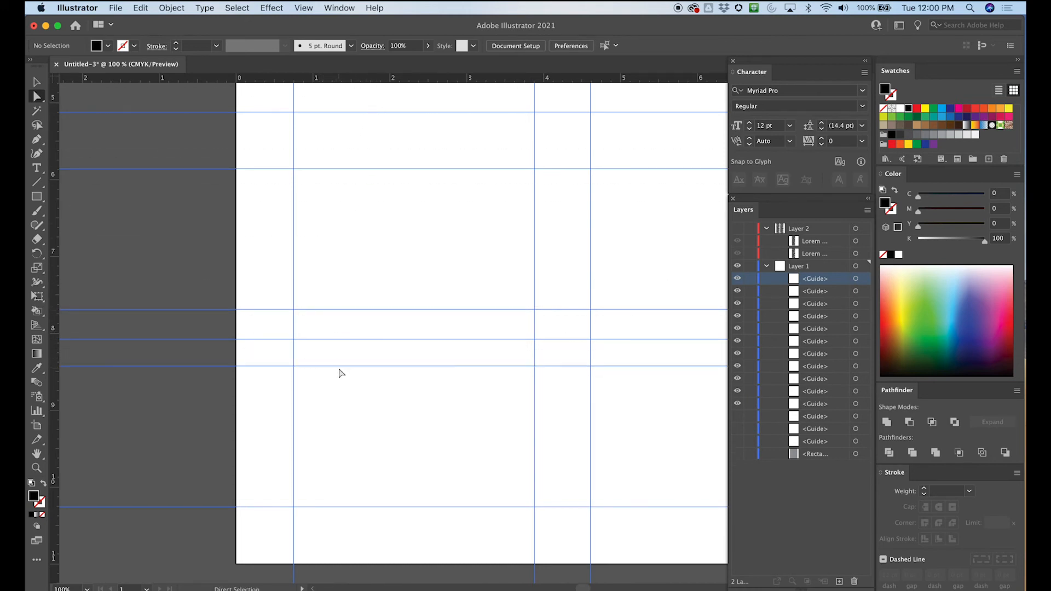
- Hide the lower half's center guide and move it down beside the other hidden guides on Layer 1
left_click(737, 280)
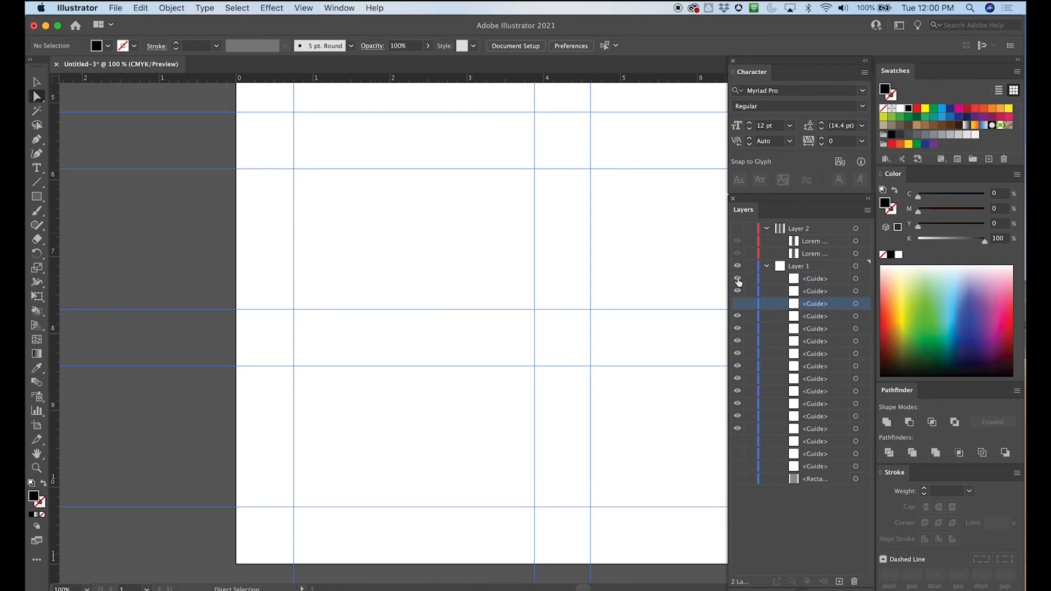
left_click(821, 281)
left_click_drag(815, 305, 800, 437)
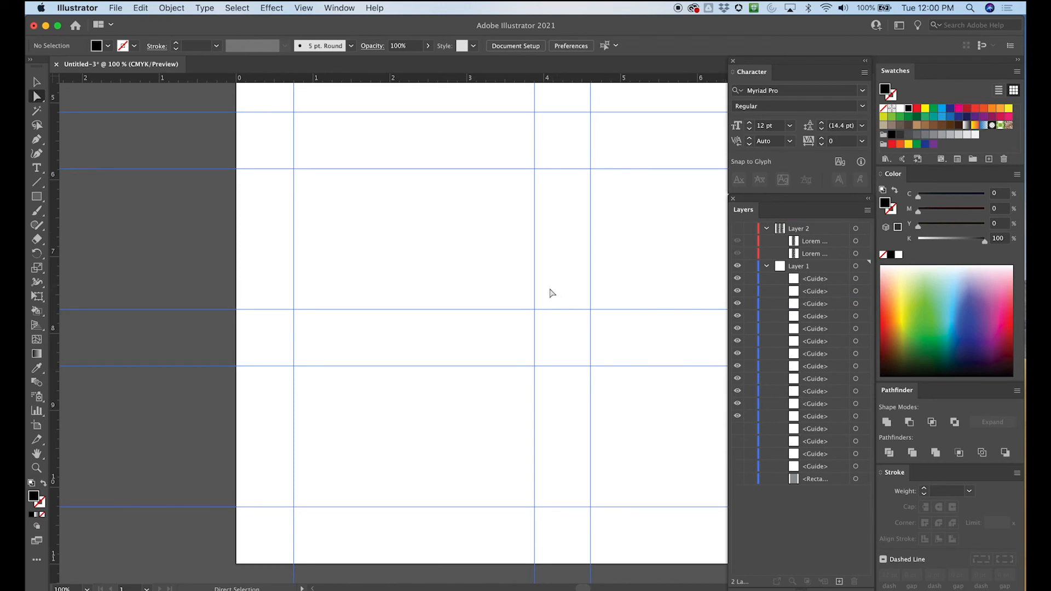
key("super+minus")
left_click_drag(556, 296, 495, 345)
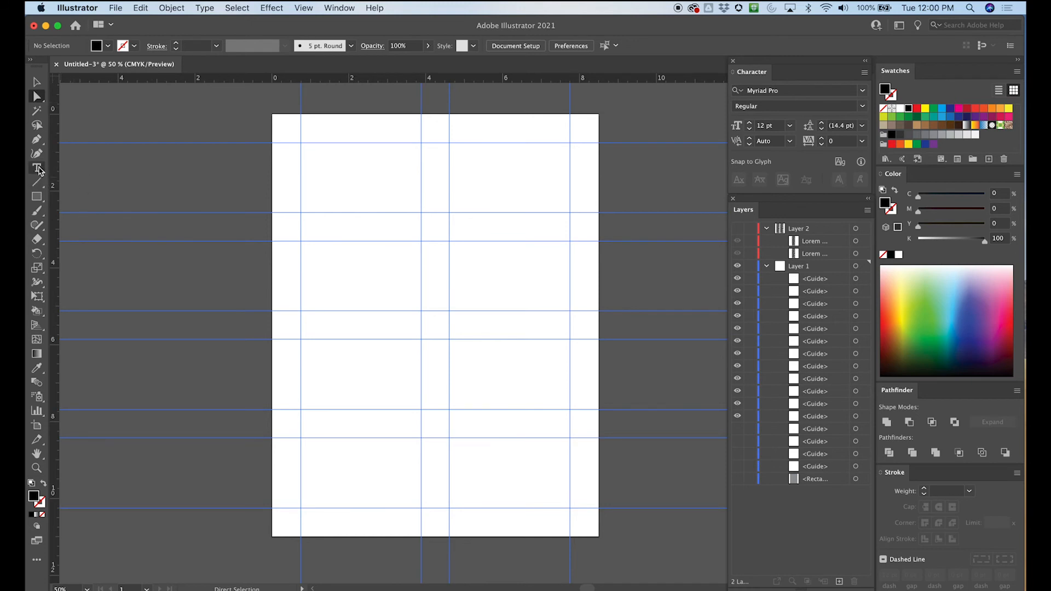
- Show the text on Layer 2 and shorten the first column's text frame so it starts at the second row's upper guide
left_click(737, 228)
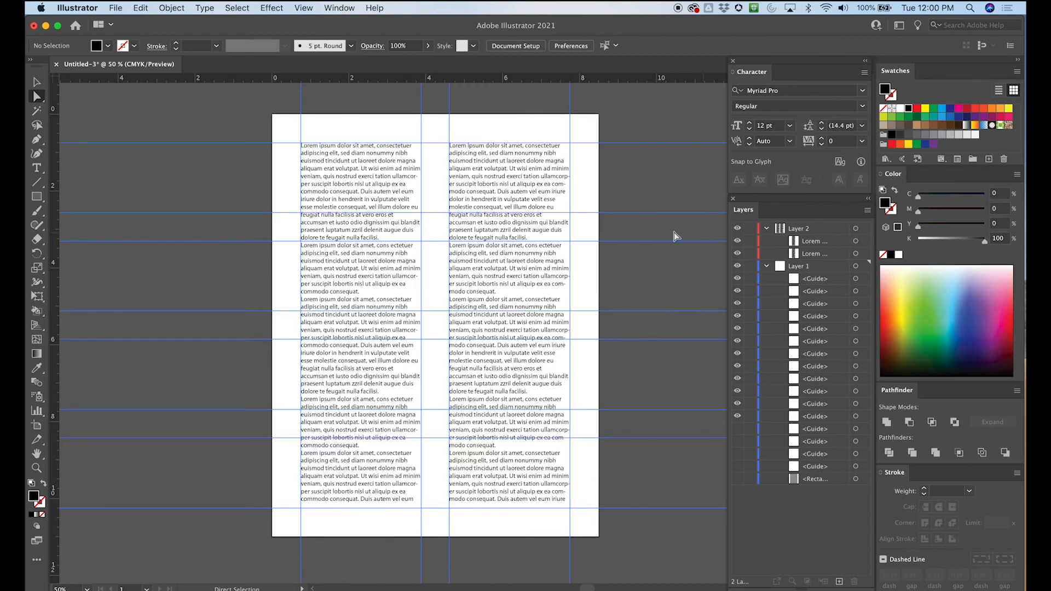
left_click(37, 82)
left_click(392, 172)
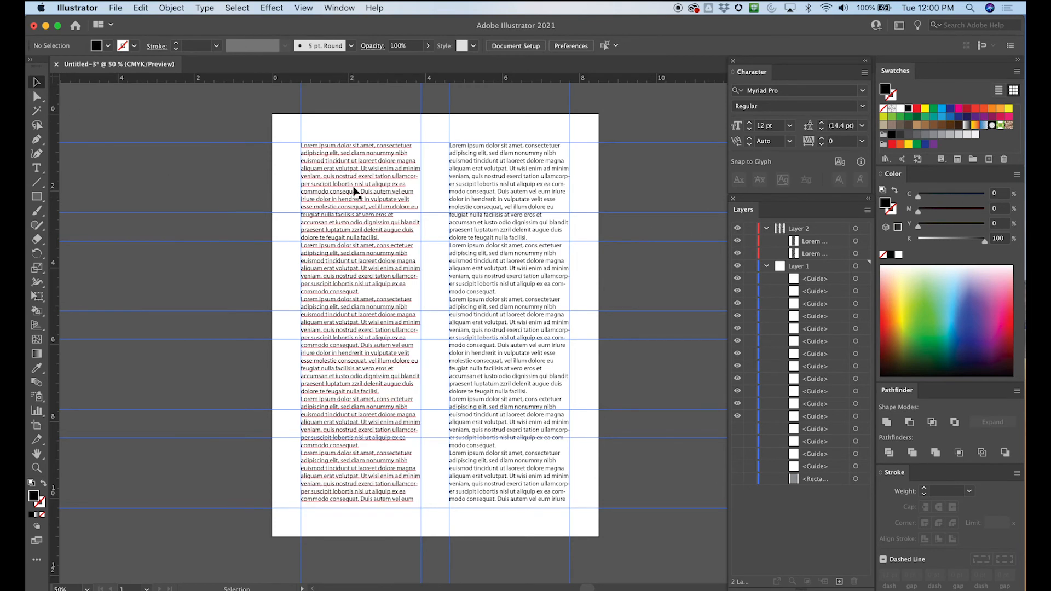
left_click_drag(360, 144, 363, 241)
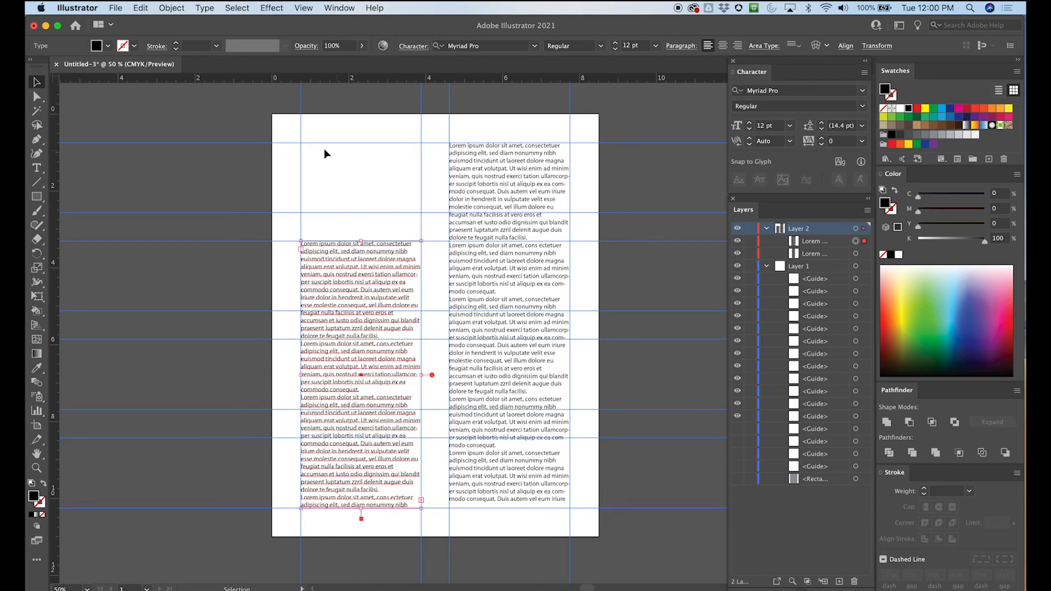
left_click(488, 160)
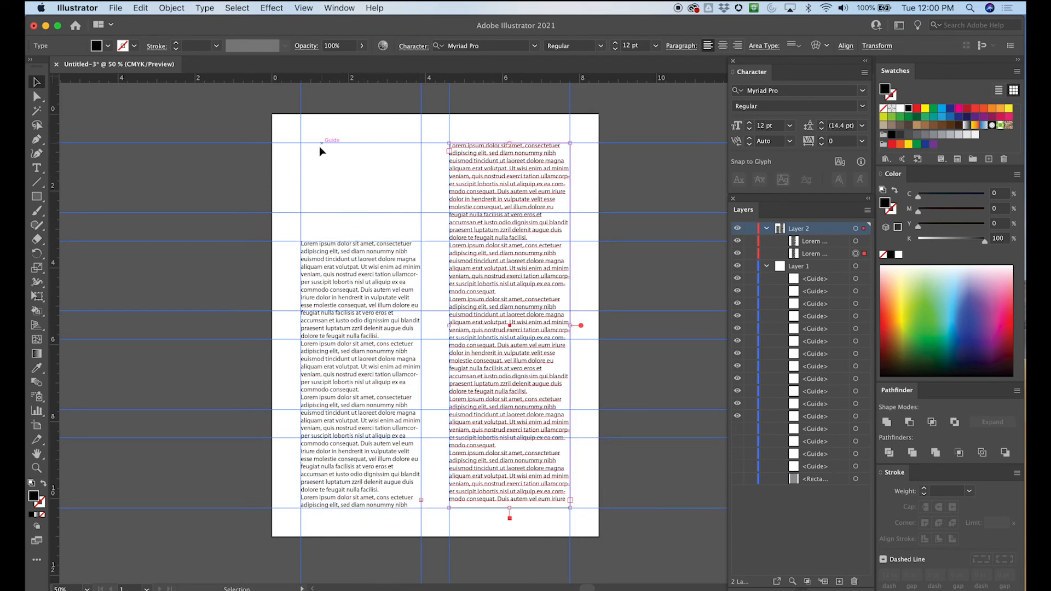
left_click(150, 255)
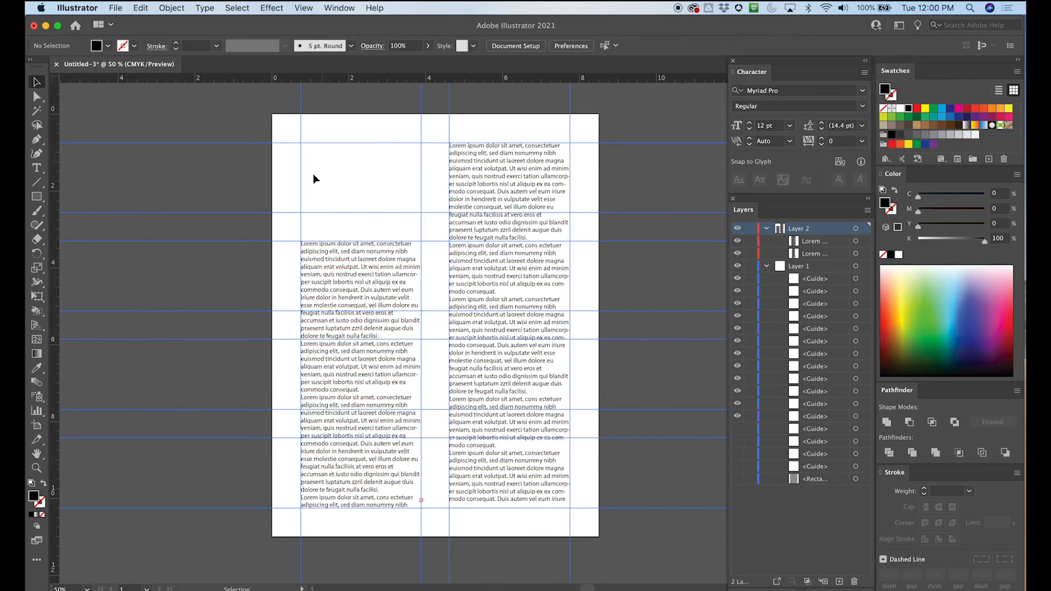
- Create a text frame filling the first column's top cell and enter "Heading of Article" in place of the placeholder text
left_click(37, 168)
left_click_drag(301, 144, 421, 209)
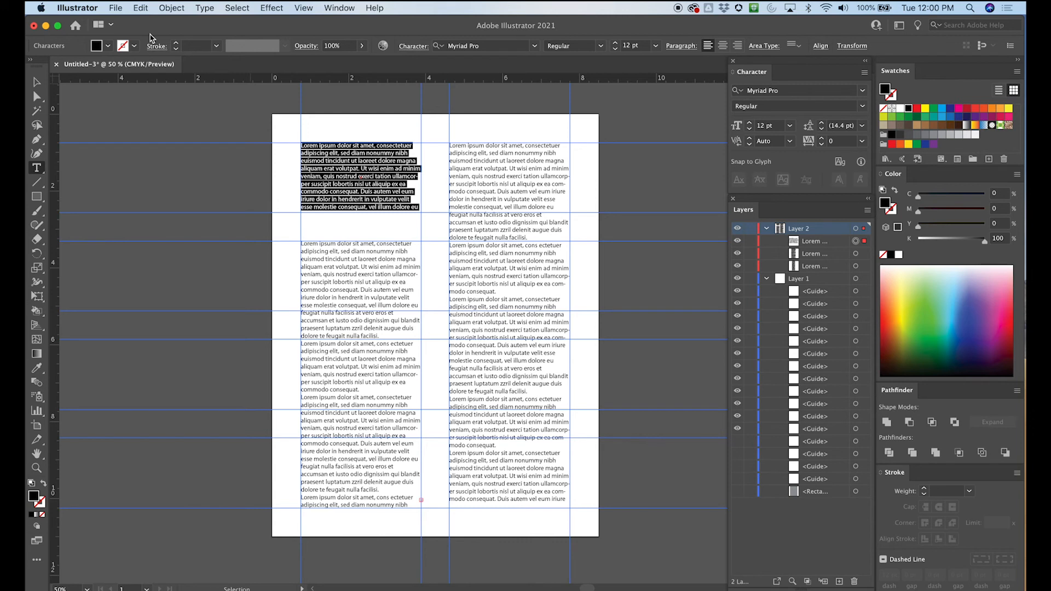
type("Head")
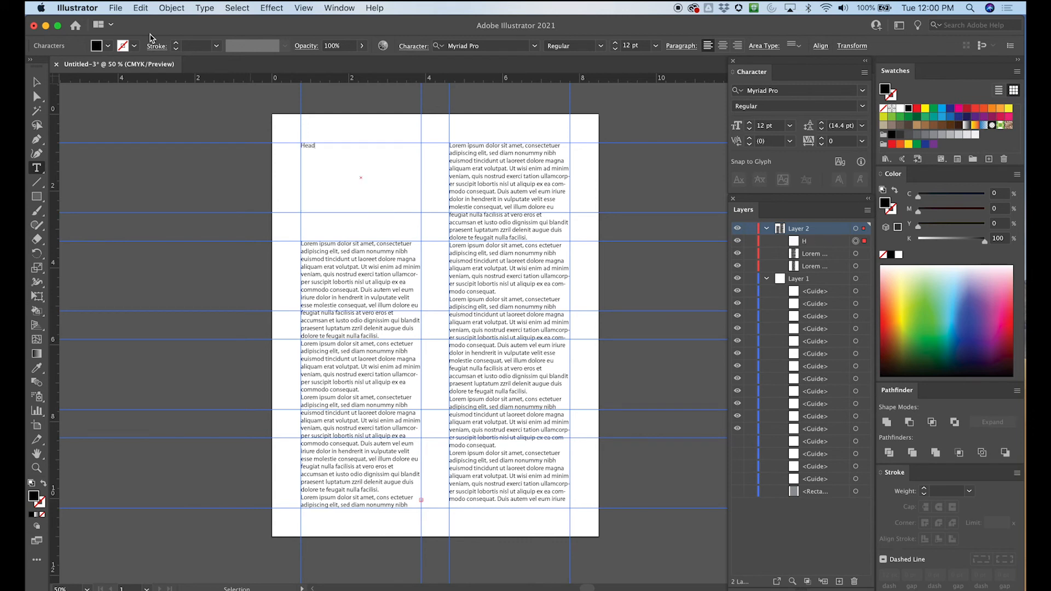
type("ing f")
key("BackSpace")
key("BackSpace")
key("Escape")
left_click(264, 106)
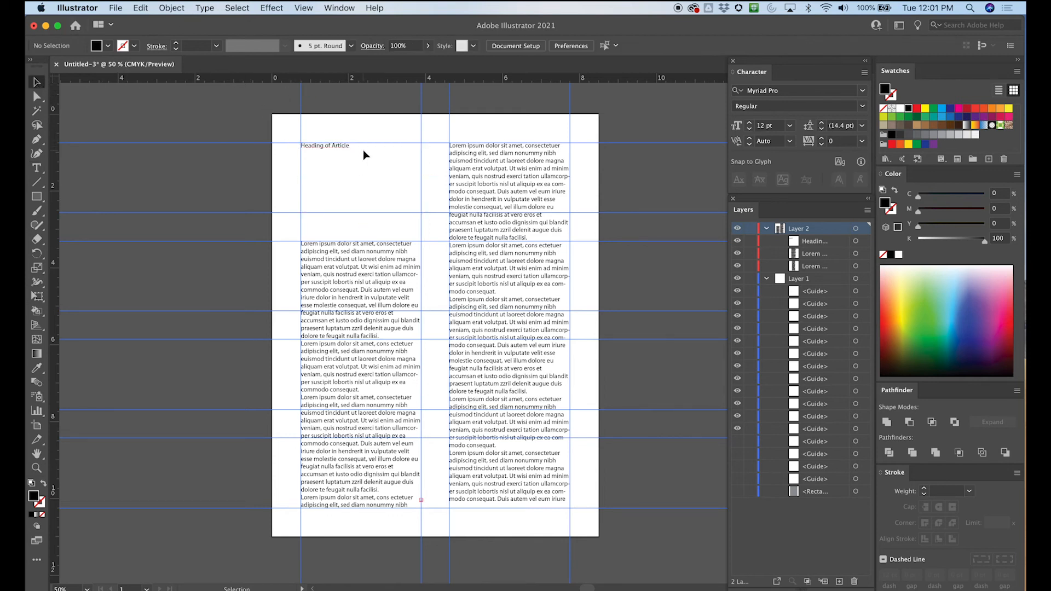
- Set the font size of the "Heading of Article" text to 27 pt
left_click(37, 167)
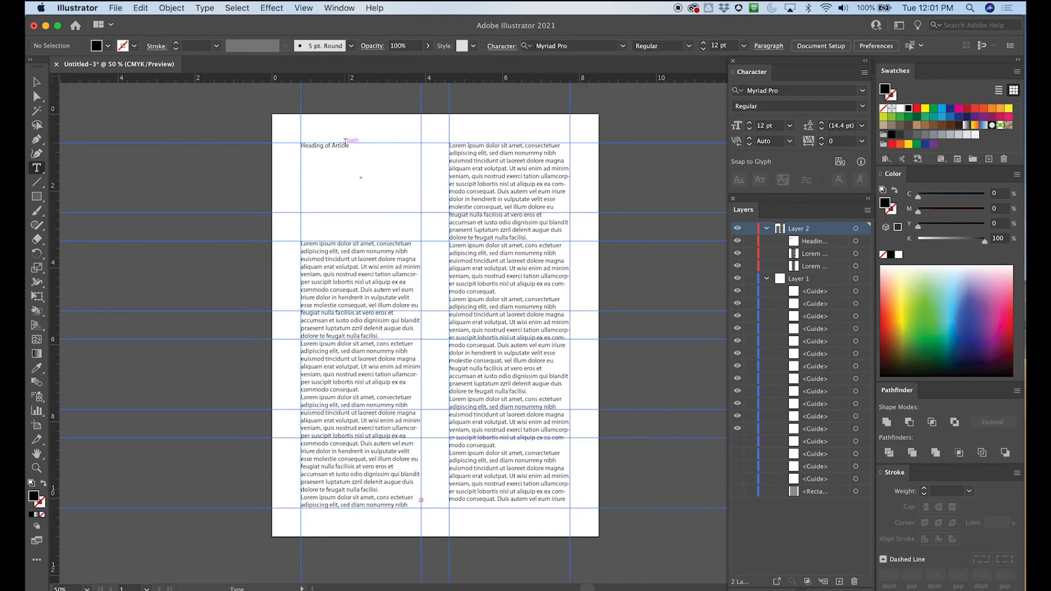
left_click_drag(349, 145, 266, 146)
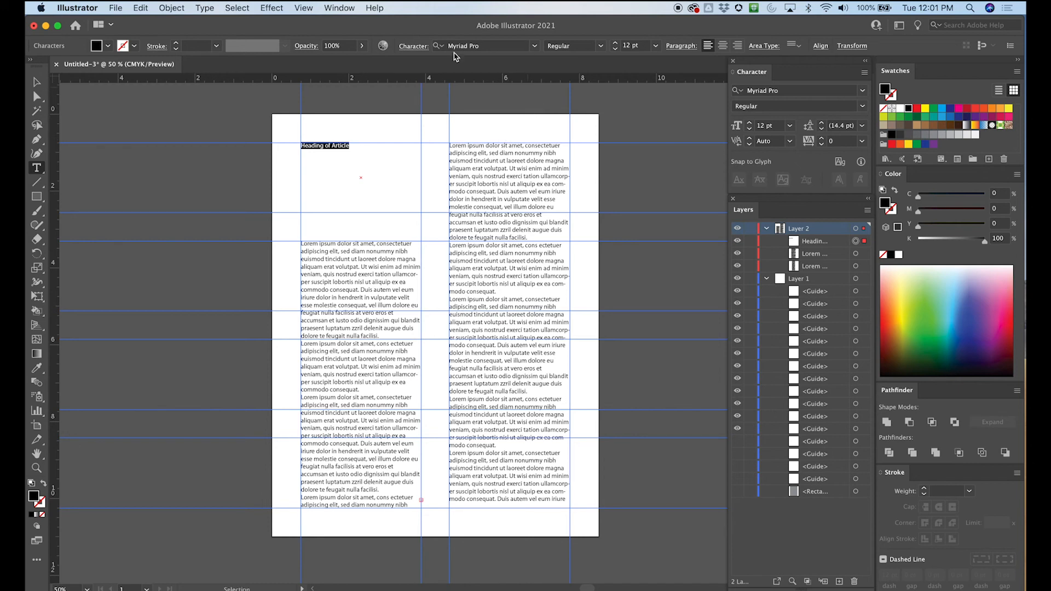
left_click(615, 44)
left_click(616, 43)
left_click(616, 44)
left_click(616, 44)
left_click(37, 96)
left_click(240, 99)
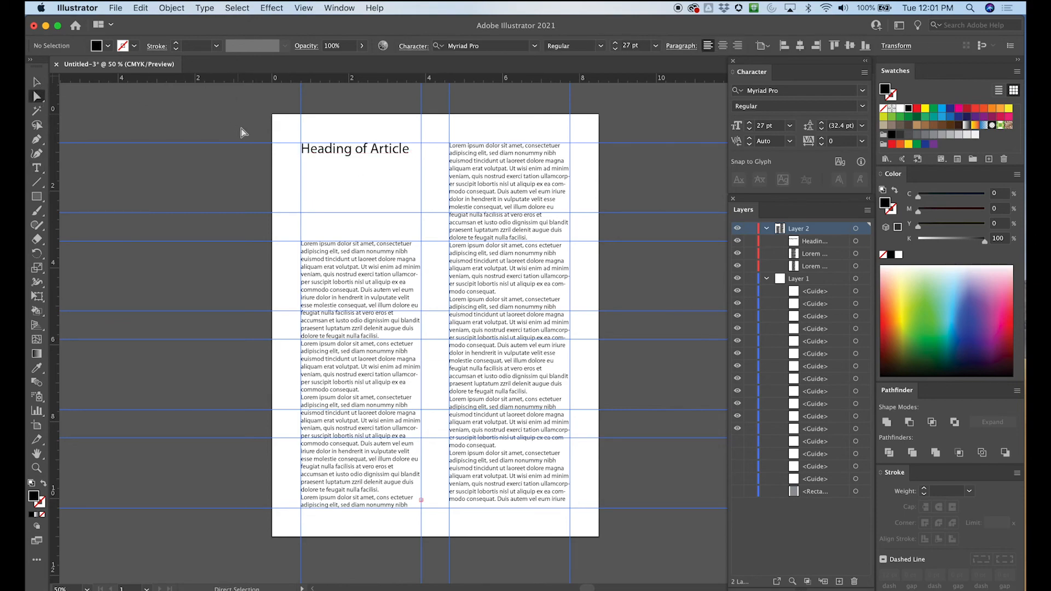
- Nudge the heading's text frame slightly left and up so its first letter lines up with the left margin guide
key("super+equal")
key("super+equal")
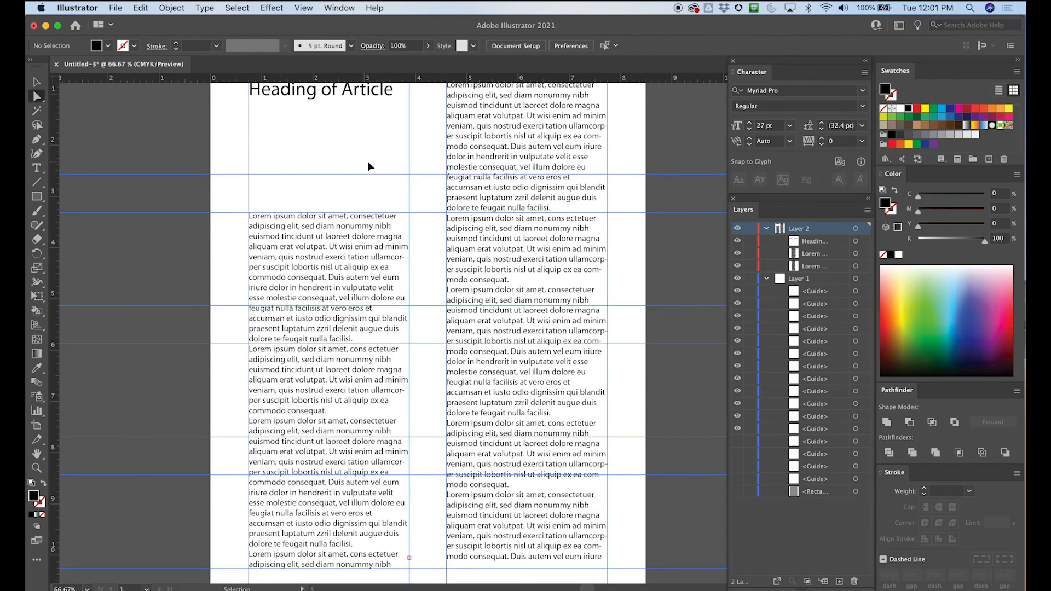
left_click_drag(278, 197, 340, 317)
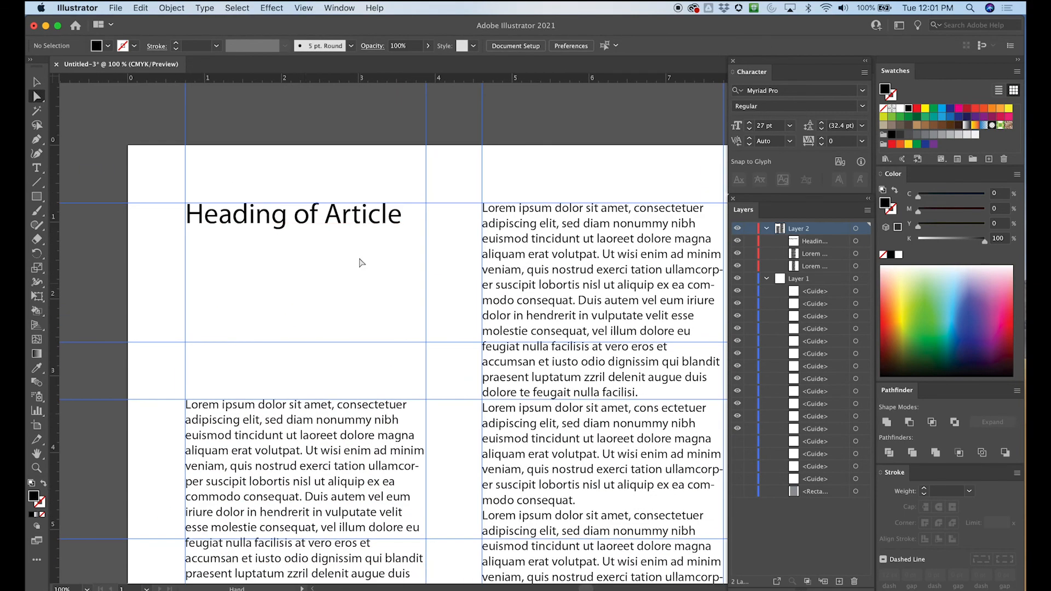
left_click(295, 215)
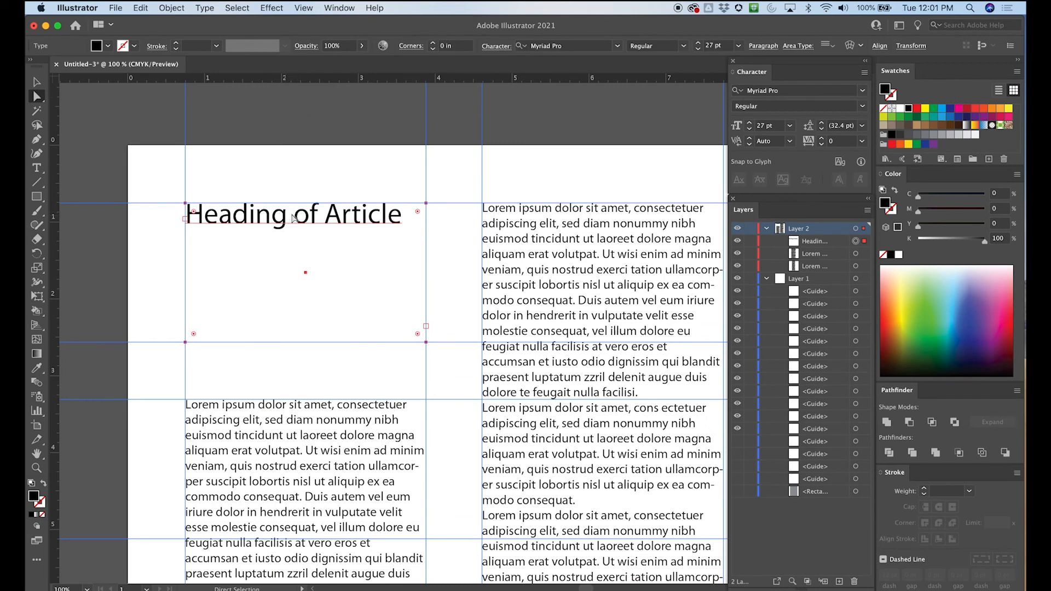
left_click_drag(285, 219, 248, 225)
key("Right")
key("Right")
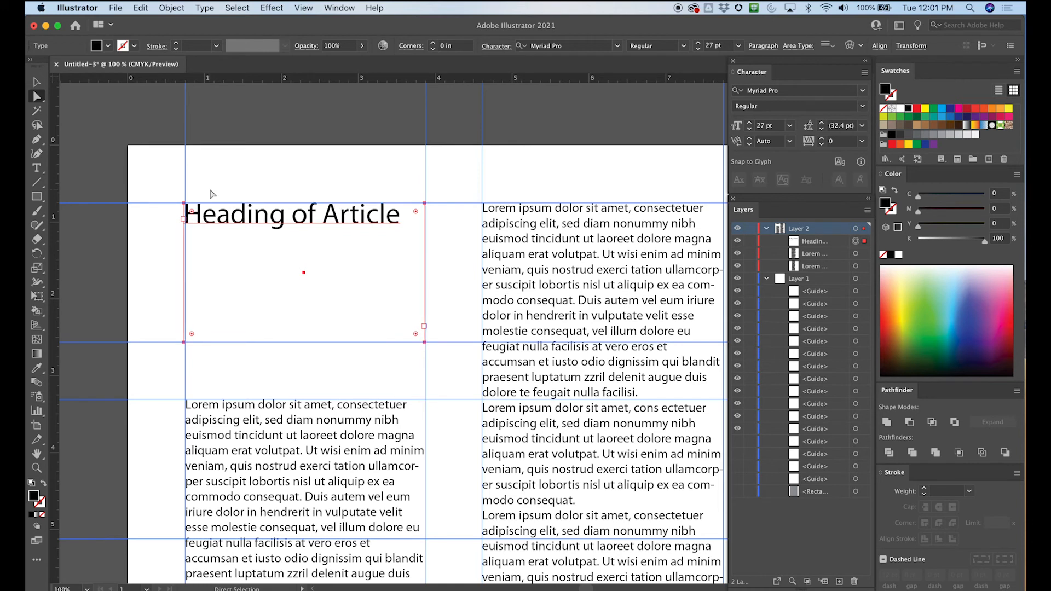
key("Left")
key("Right")
key("Right")
key("Left")
key("Left")
key("Up")
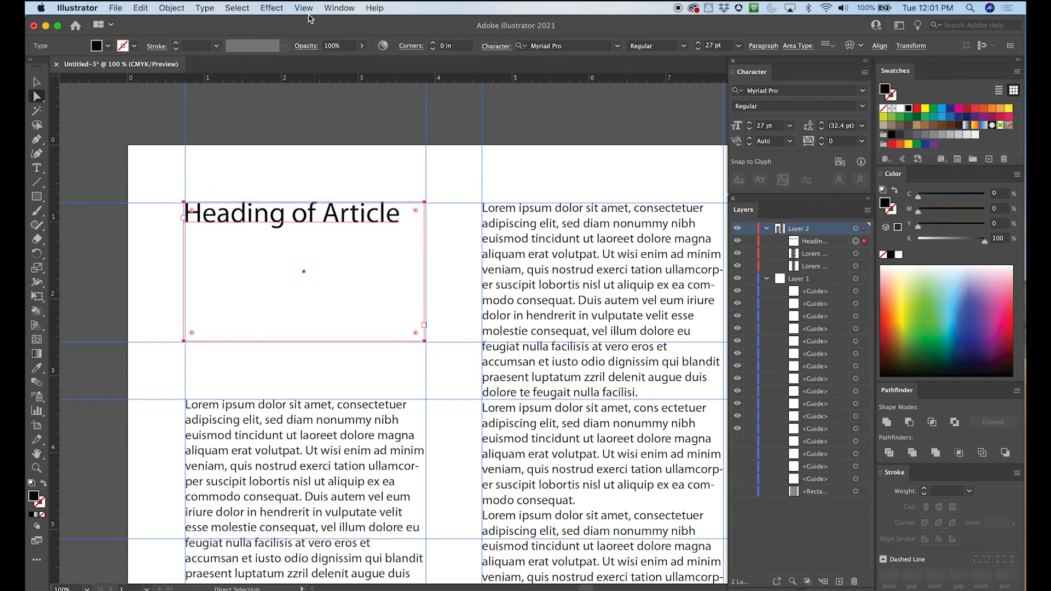
left_click(212, 167)
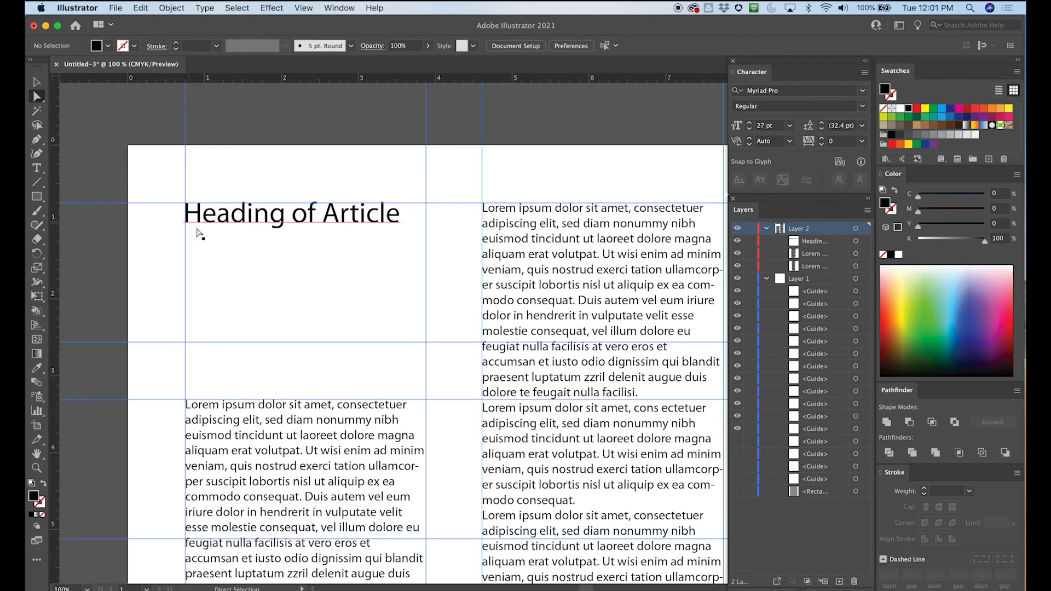
- Increase the font size of the "Heading of Article" text to 29 pt
left_click(276, 212)
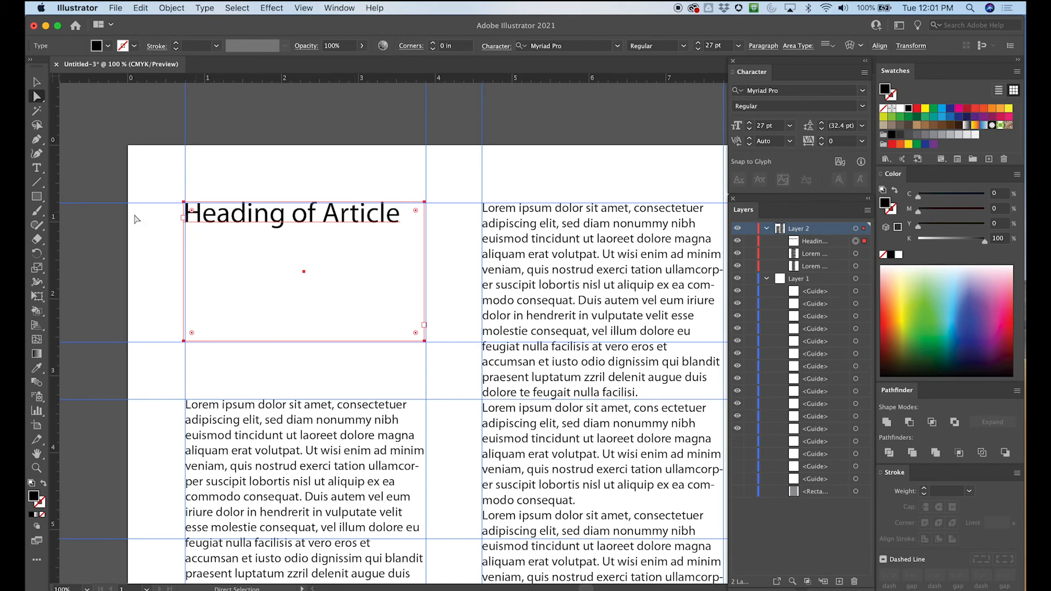
left_click(37, 168)
left_click(277, 217)
left_click_drag(400, 214, 183, 214)
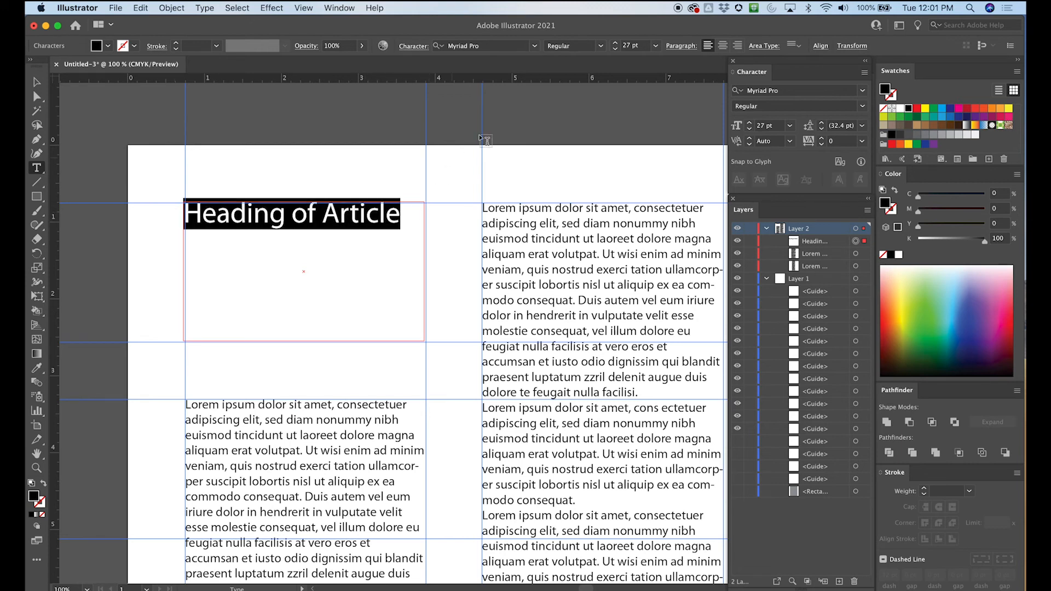
left_click(616, 45)
left_click(616, 45)
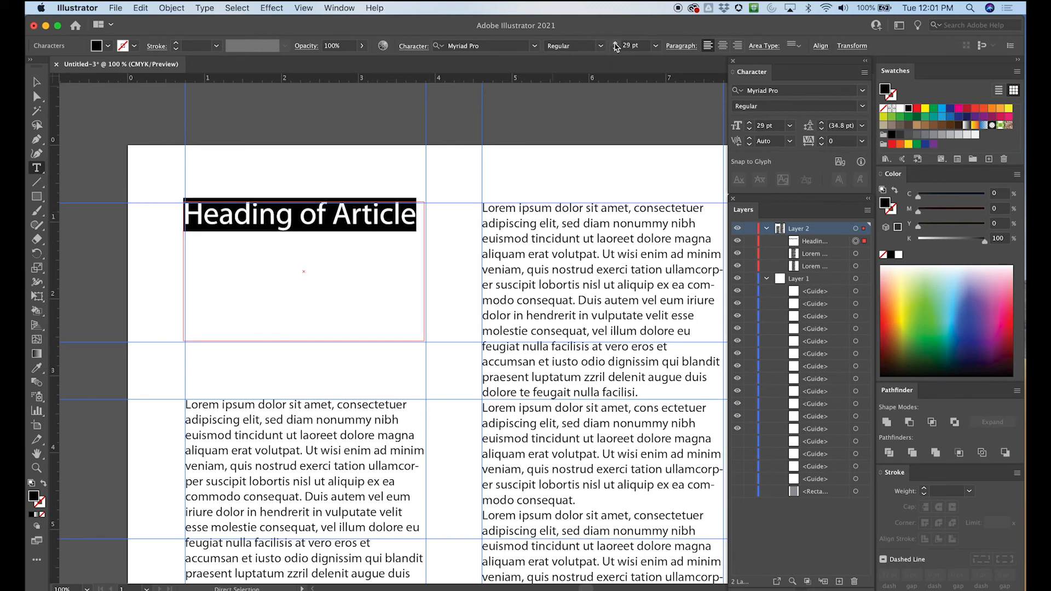
- Increase the heading's font size to 30 pt and widen its text frame slightly past the column guide to fit the text on one line
left_click(616, 45)
left_click(615, 49)
left_click(617, 45)
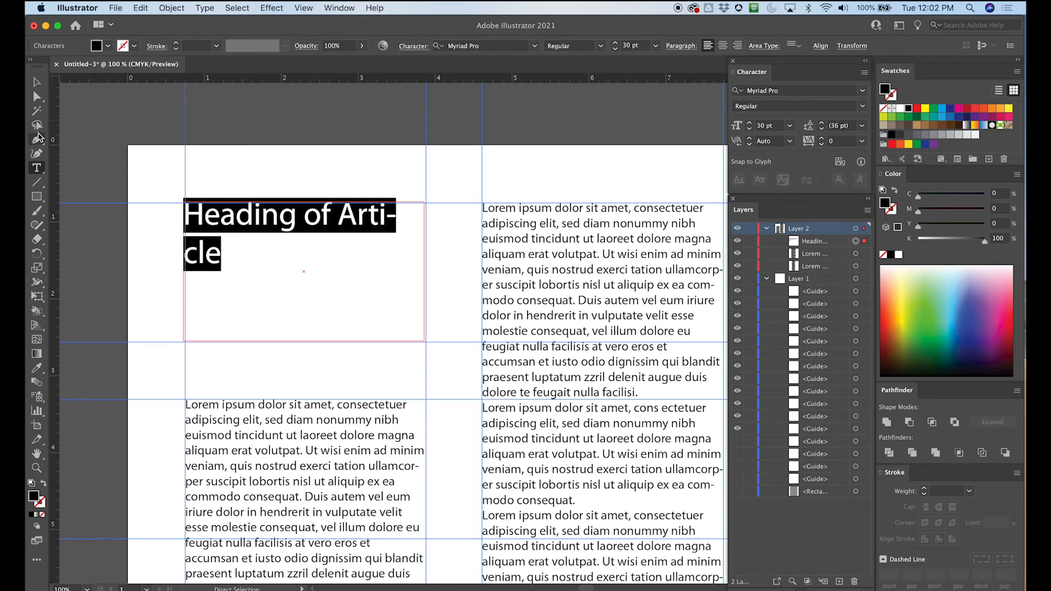
left_click(39, 98)
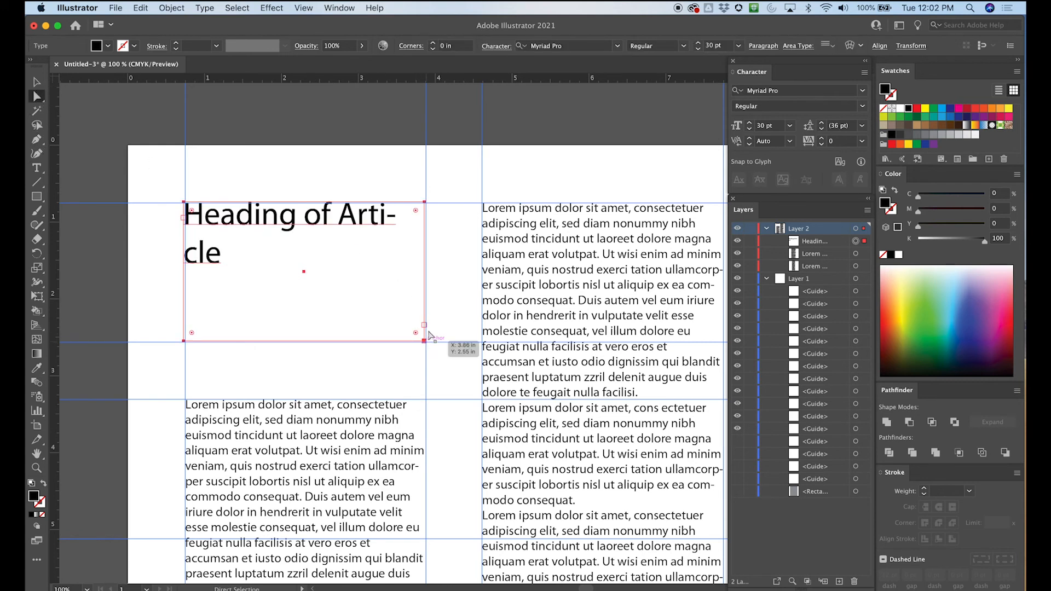
left_click(40, 85)
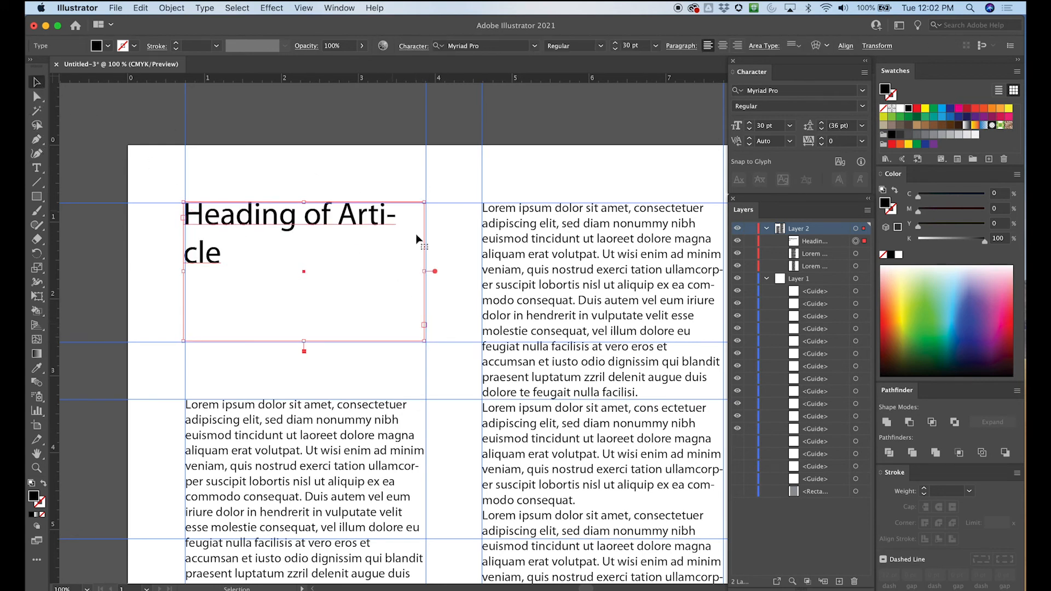
left_click_drag(429, 275, 446, 275)
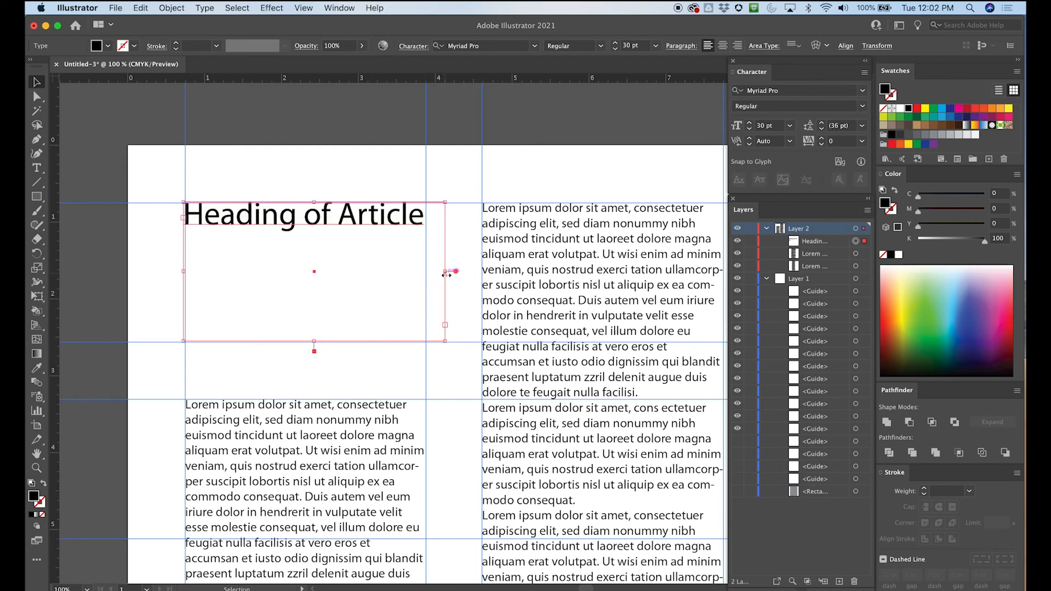
- Set the "Heading of Article" text to 31 pt with a tracking of -11 so it spans the column width
left_click(37, 168)
left_click(208, 218)
triple_click(217, 221)
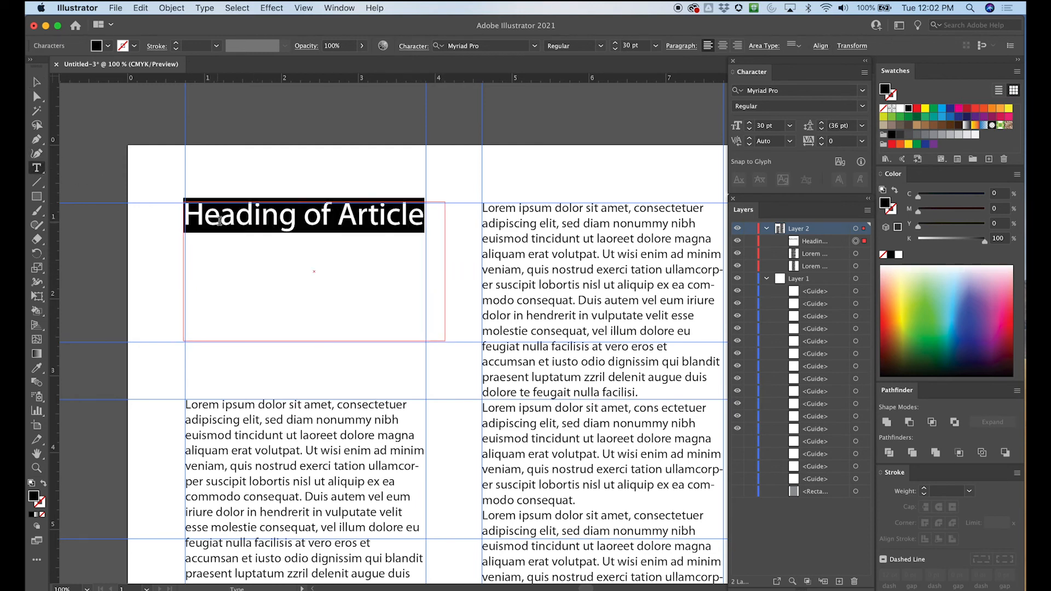
left_click(616, 42)
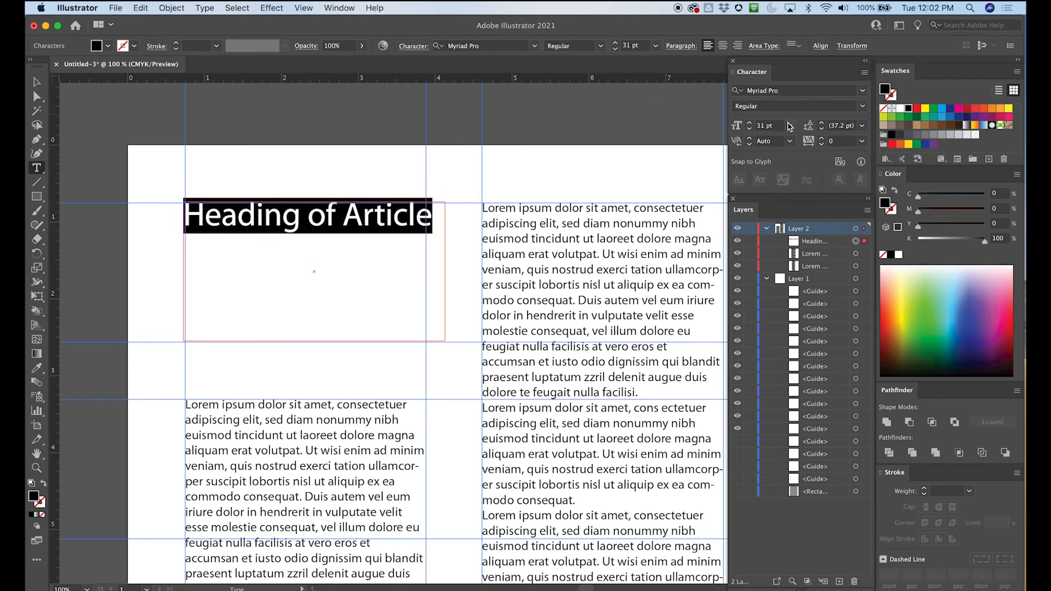
left_click(821, 146)
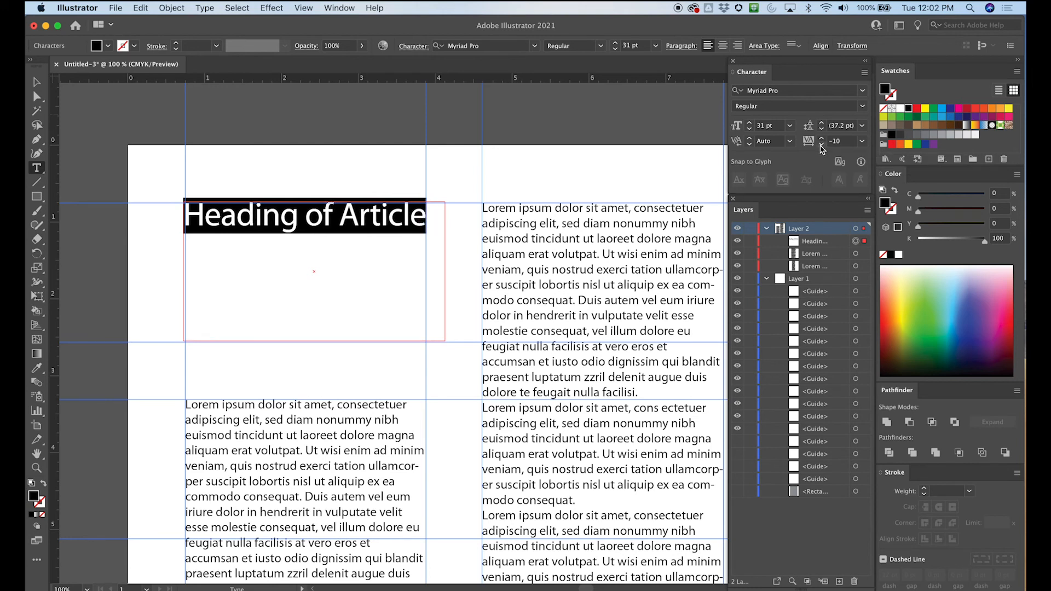
left_click(821, 146)
- Shorten the heading's text frame from below to about the height of its single line
left_click(37, 82)
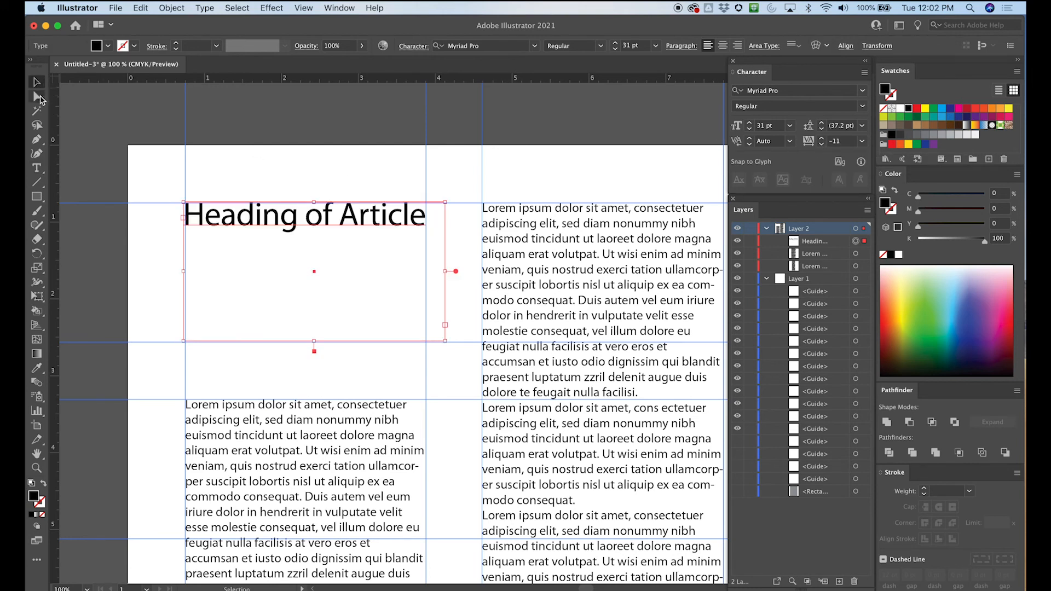
left_click(294, 160)
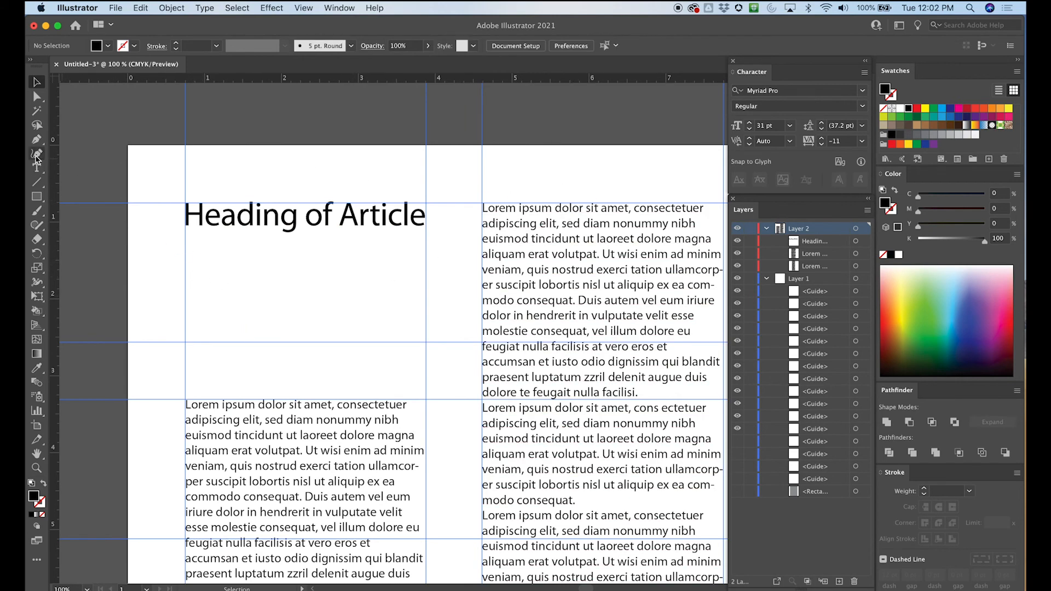
left_click(189, 216)
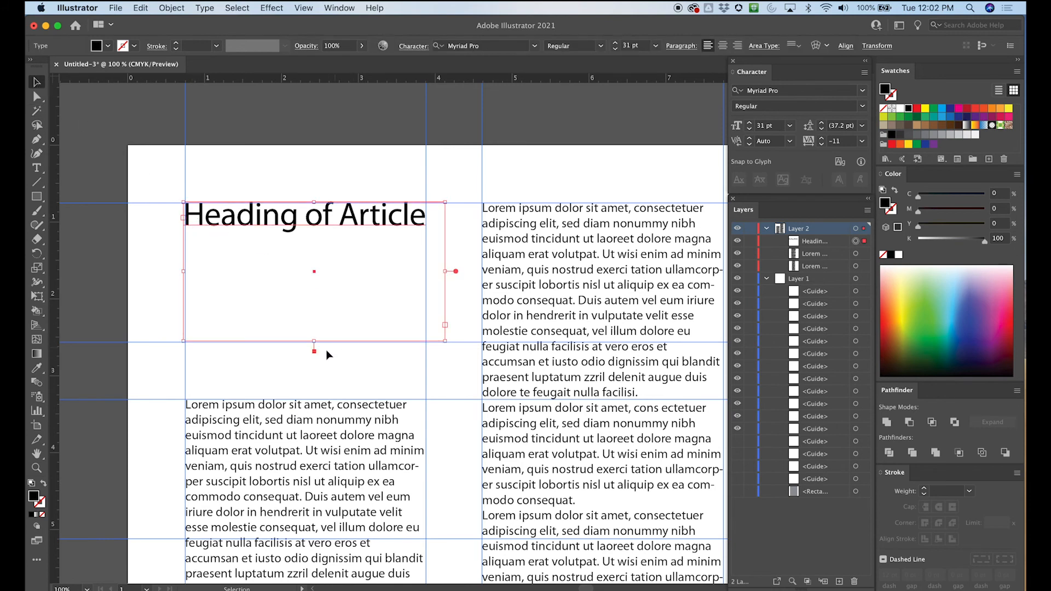
left_click_drag(315, 345, 314, 228)
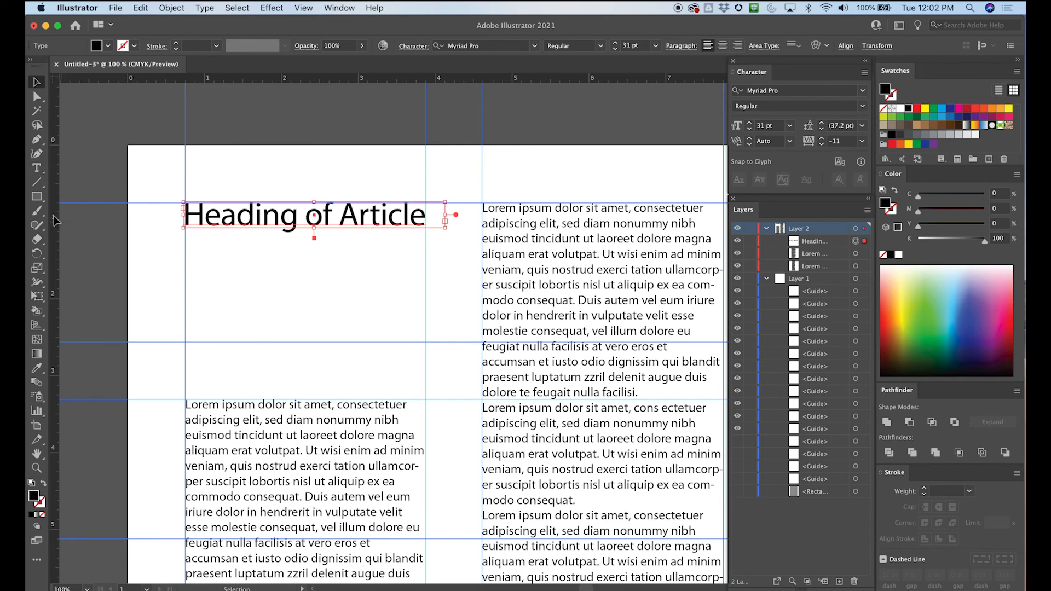
- Draw a column-wide text frame in the lower part of the first column's top cell and set its placeholder text to 18 pt
left_click(37, 168)
left_click_drag(194, 289, 430, 346)
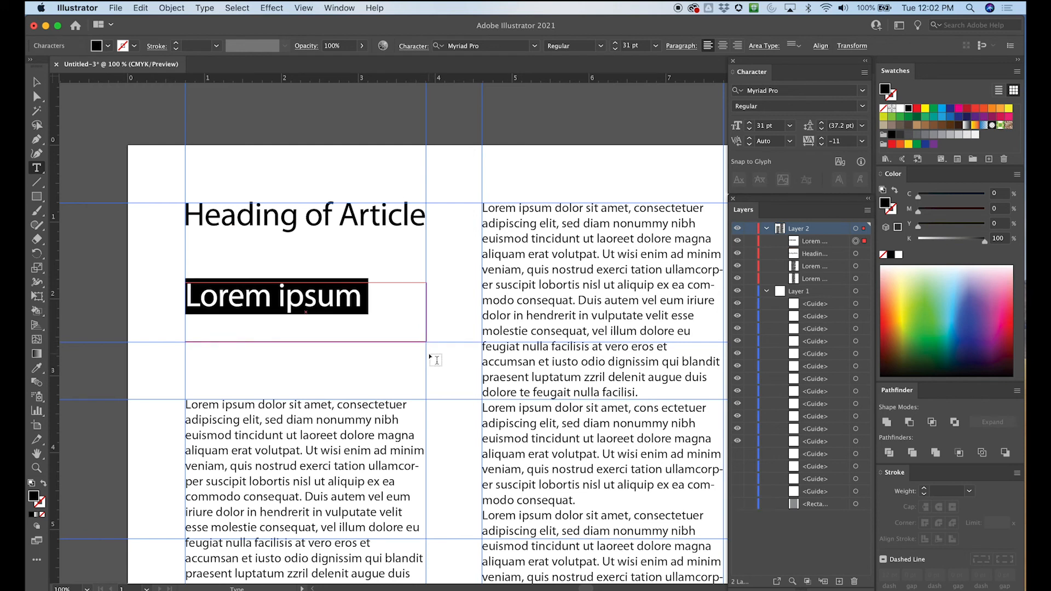
left_click_drag(617, 53, 618, 46)
left_click(39, 99)
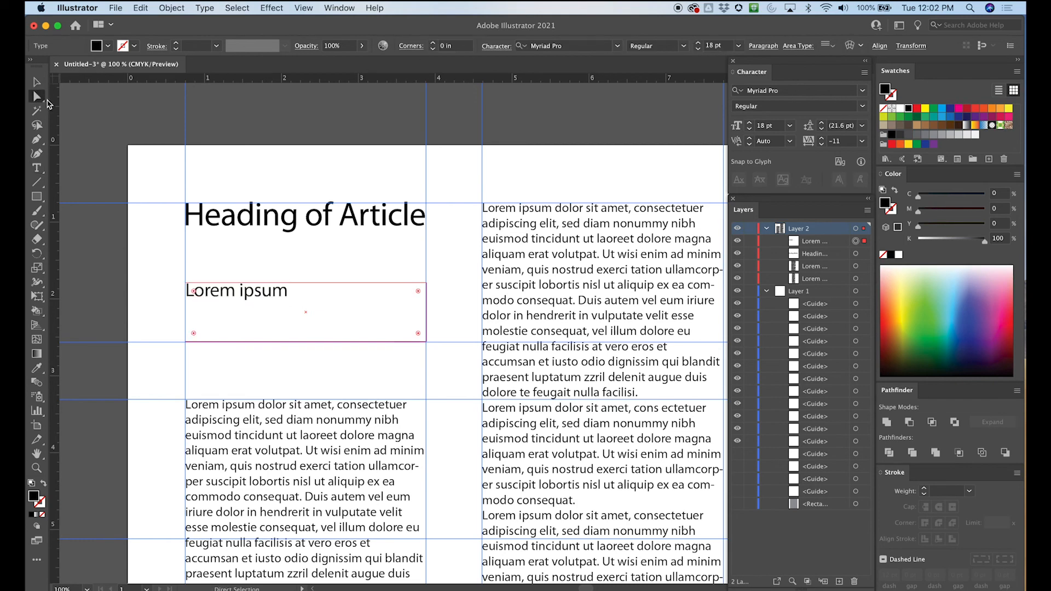
- Compare the text size with the body column and heading, and delete the "Lorem ipsum" placeholder frame below the heading
left_click(227, 118)
left_click(550, 229)
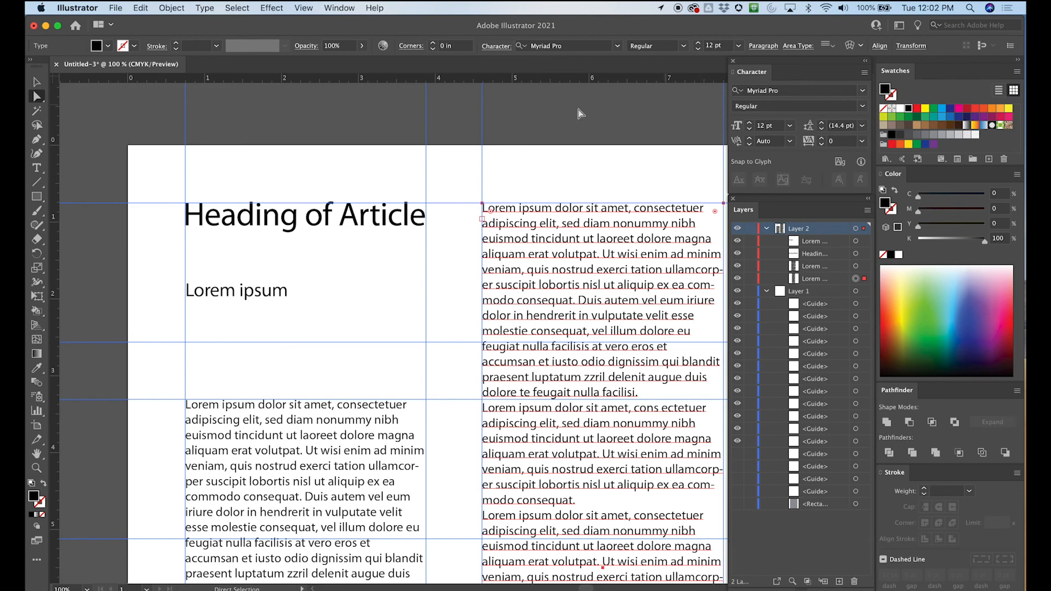
left_click(248, 297)
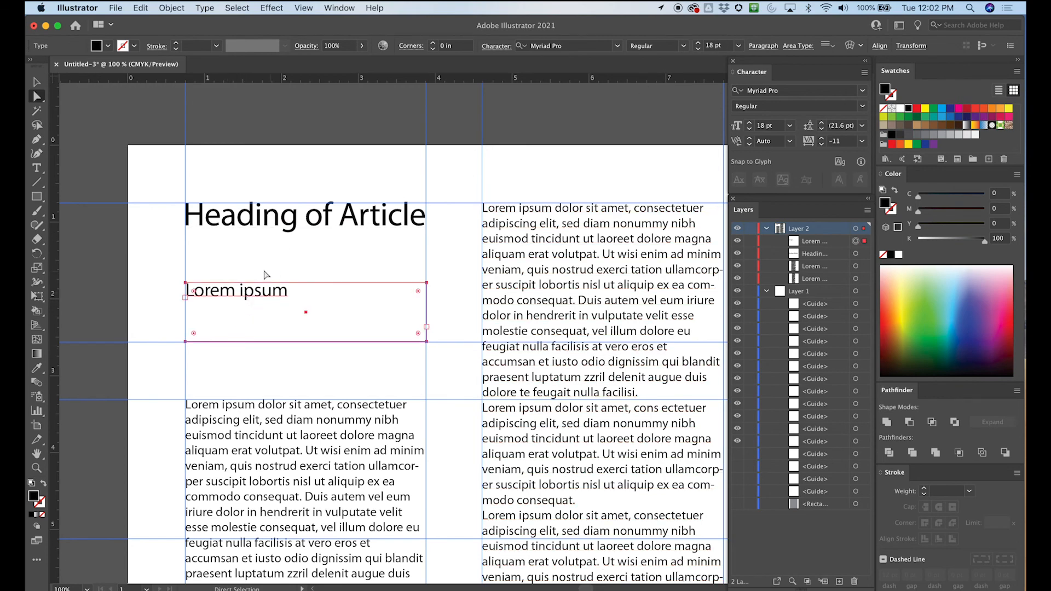
left_click(279, 227)
left_click(258, 296)
left_click(37, 168)
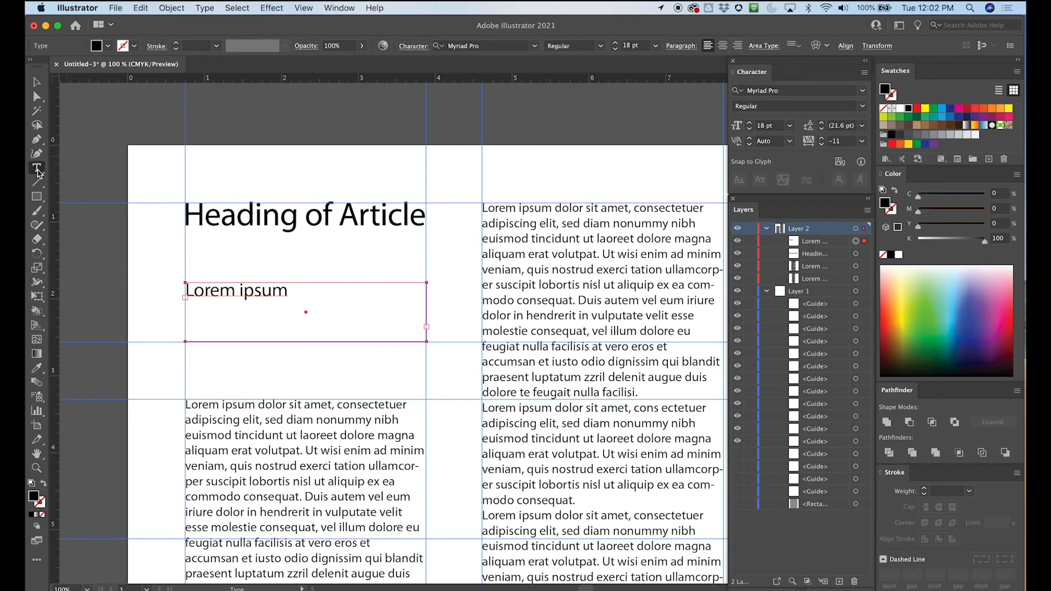
left_click(37, 82)
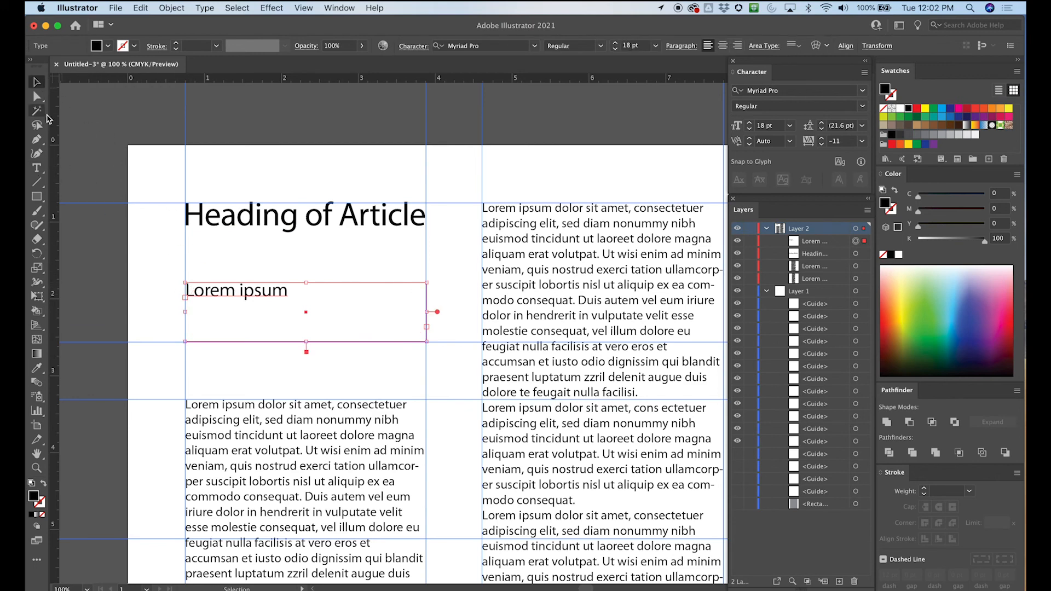
left_click(65, 283)
left_click(210, 297)
key("Delete")
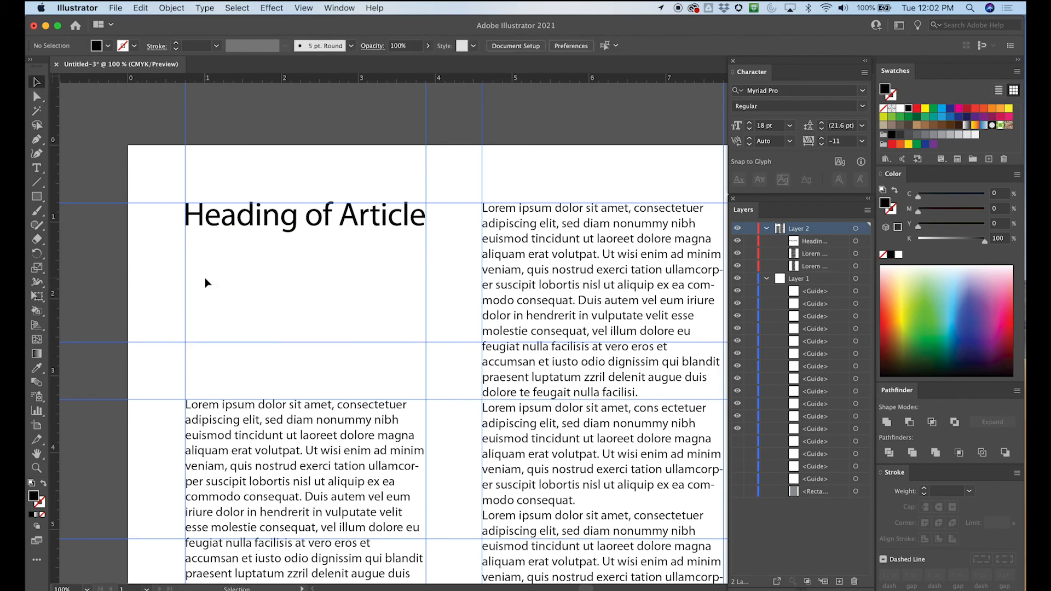
- Draw a new column-wide text frame below the heading and enter "Subheading for the article telling what it is about"
key("t")
left_click_drag(186, 279, 427, 344)
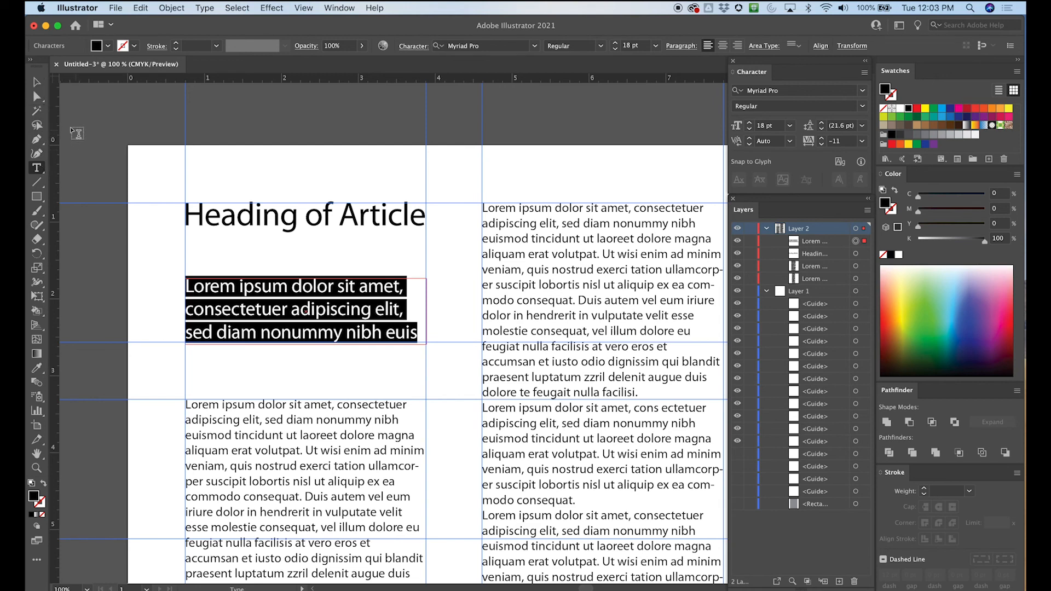
left_click(37, 168)
type("Sub")
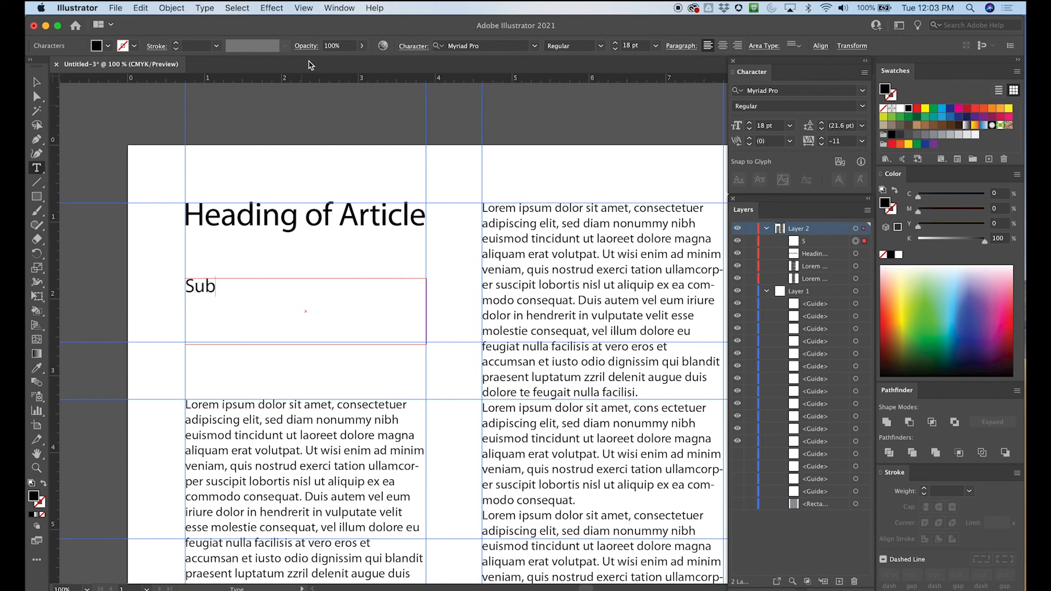
type("heading for")
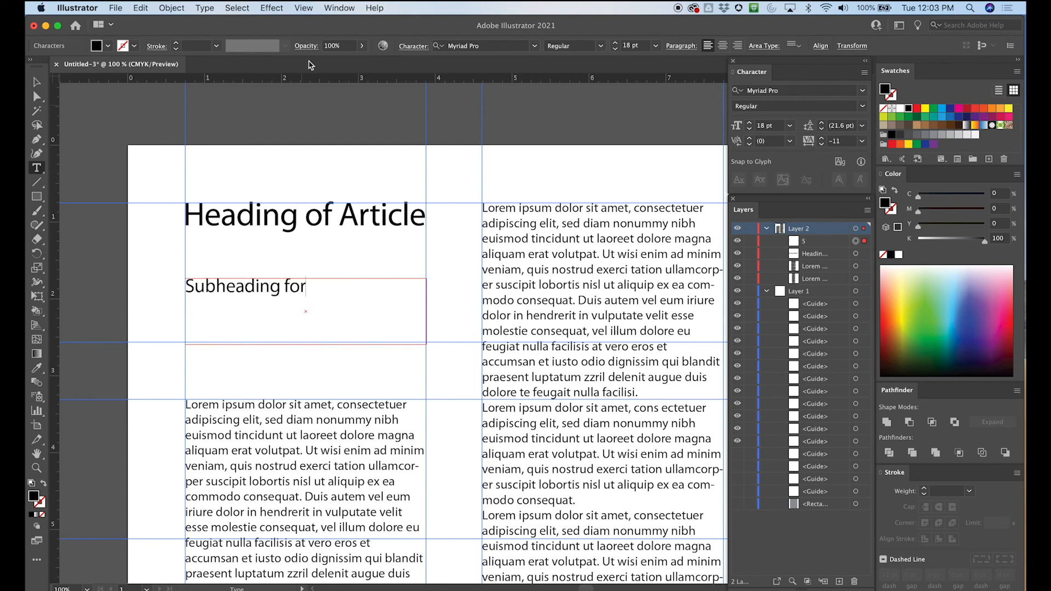
type(" the article")
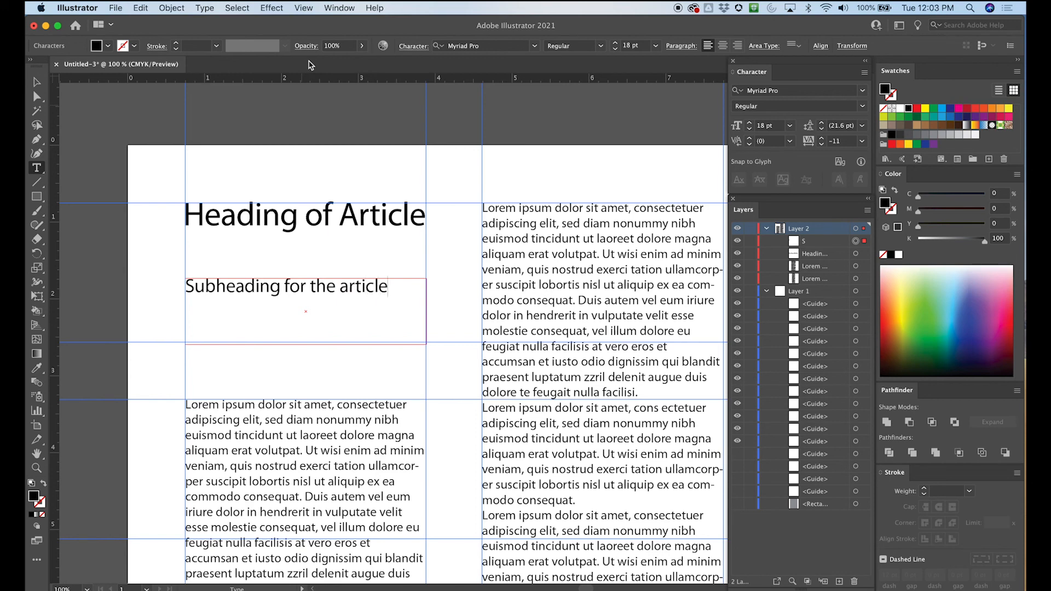
type(" telling wha")
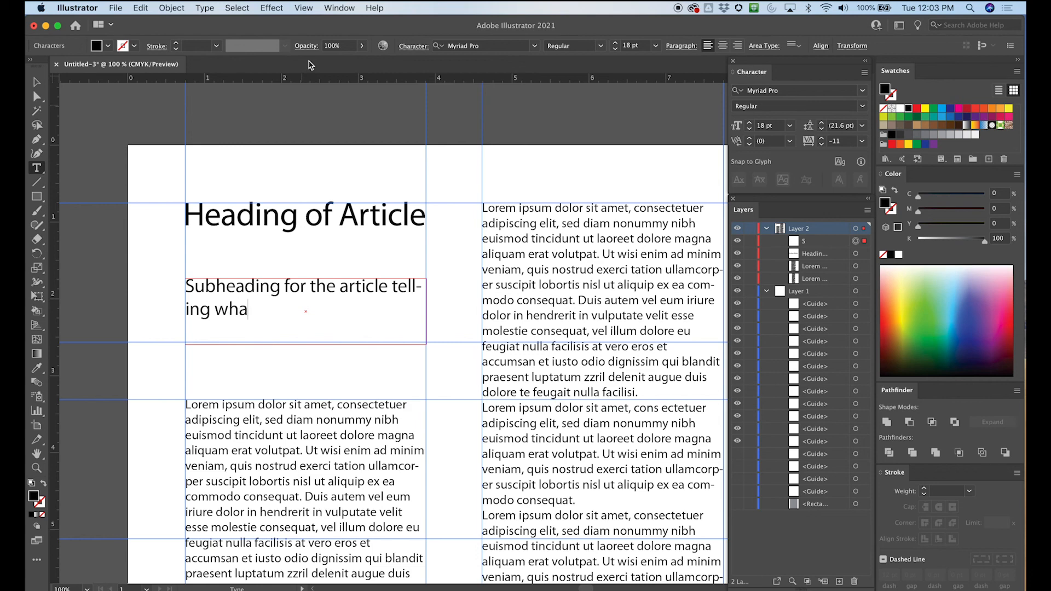
type("t it is about")
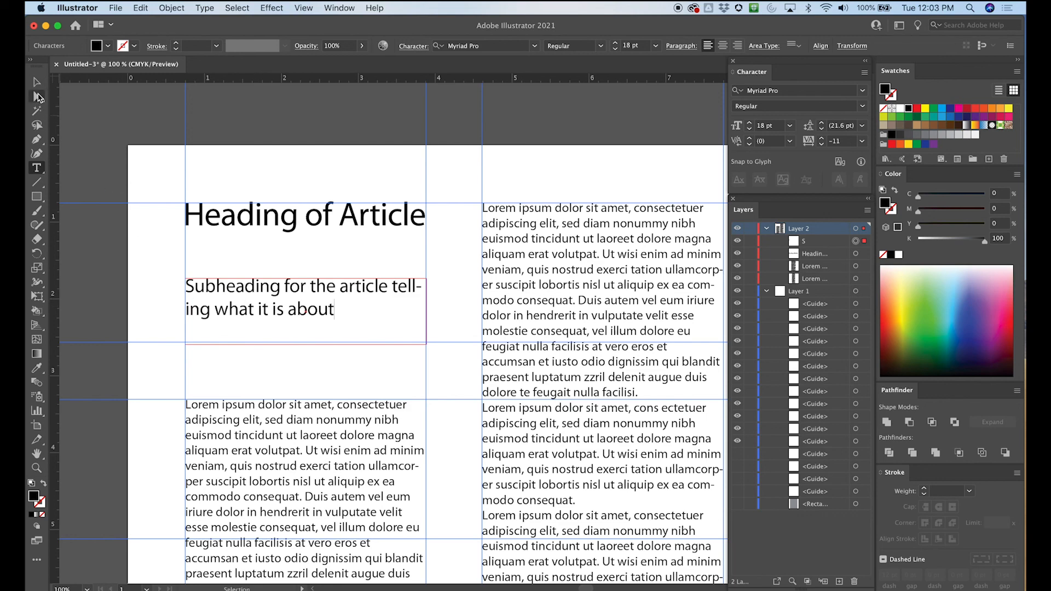
key("Escape")
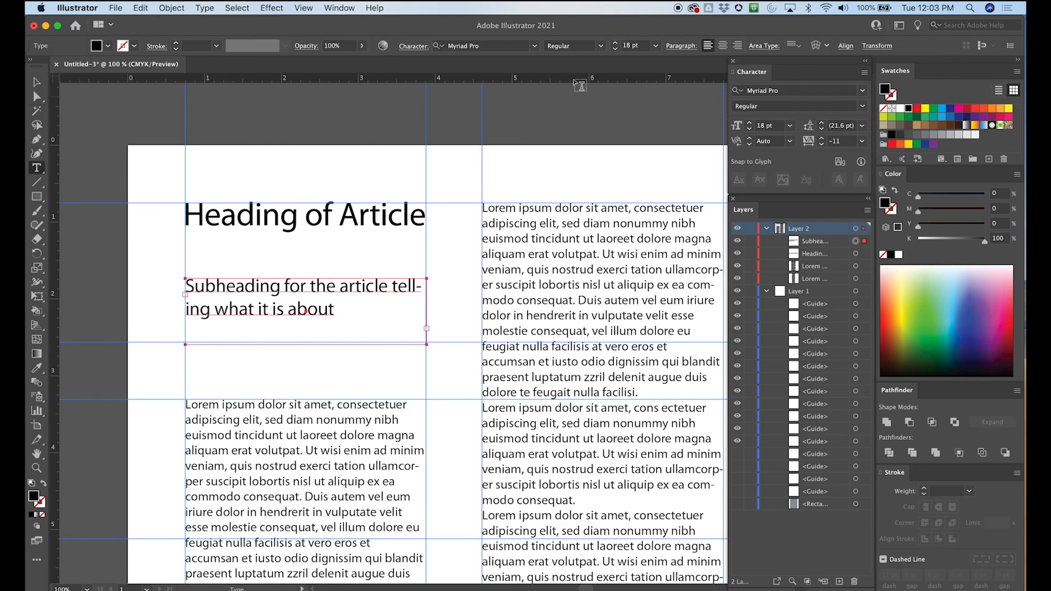
- Set the whole subheading text to the Italic style of Myriad Pro and deselect it
left_click_drag(333, 308, 257, 182)
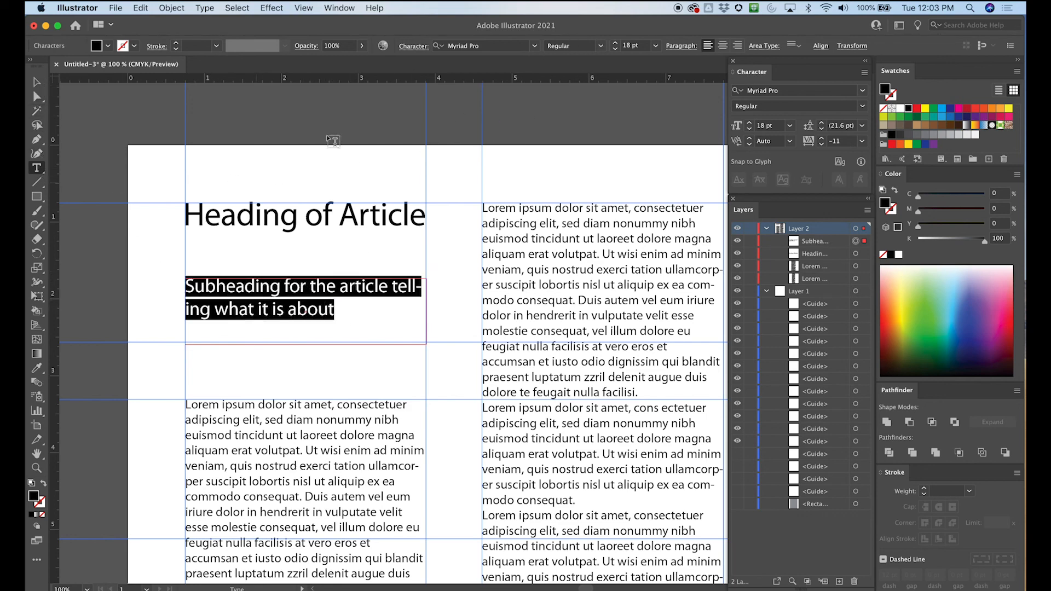
left_click(601, 46)
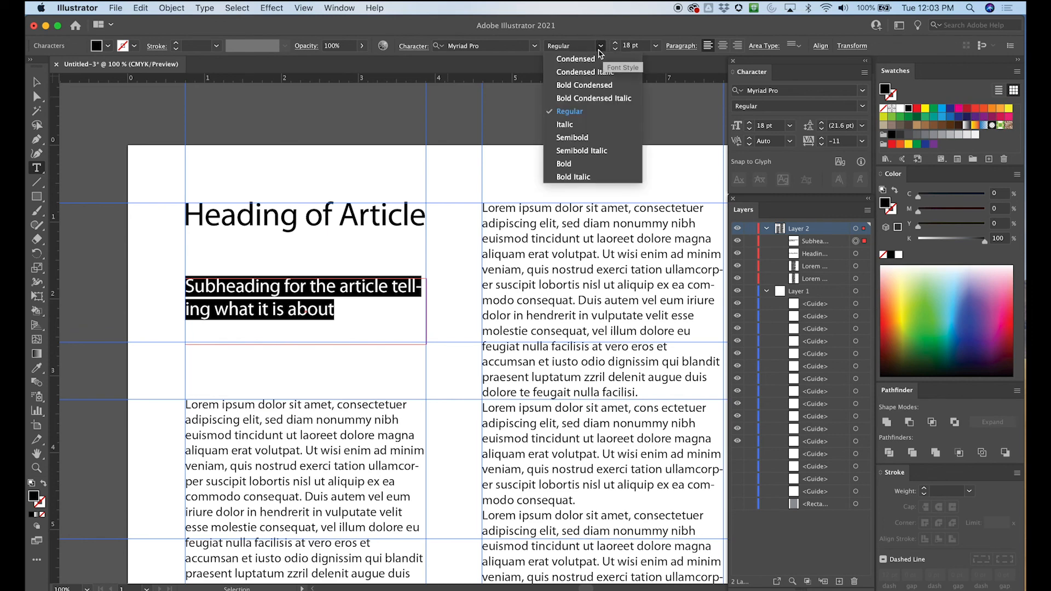
left_click(569, 124)
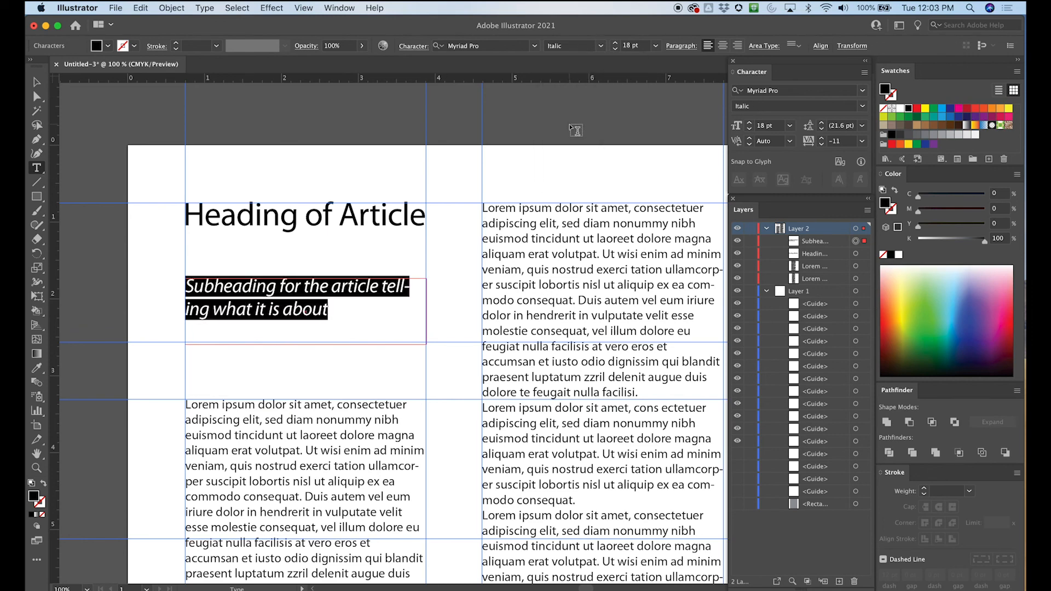
left_click(36, 98)
left_click(369, 126)
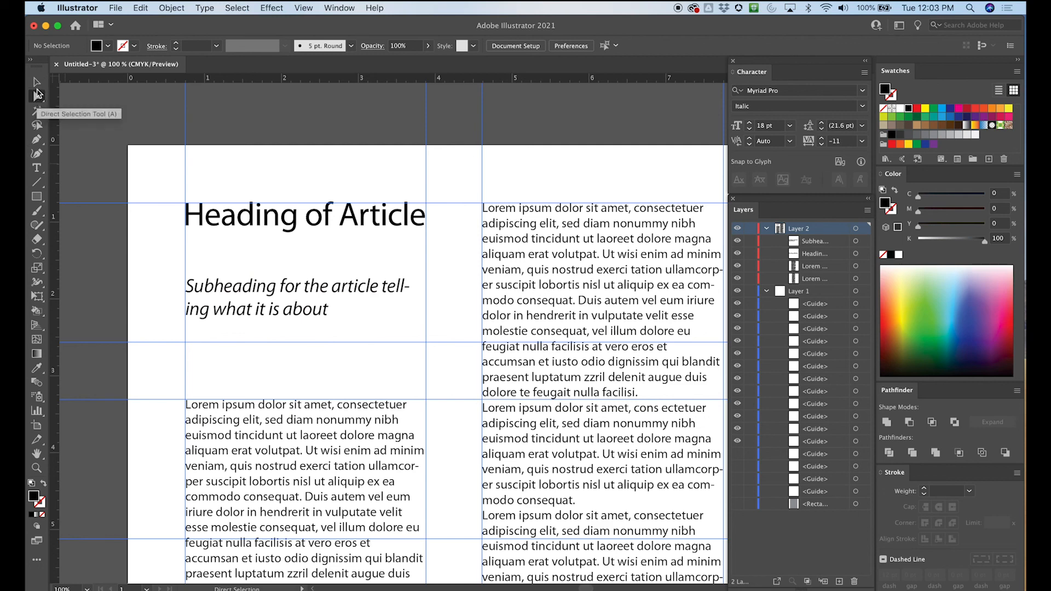
- Narrow the subheading's text frame slightly from its right side so "telling" wraps whole onto the second line
left_click(37, 168)
left_click(192, 287)
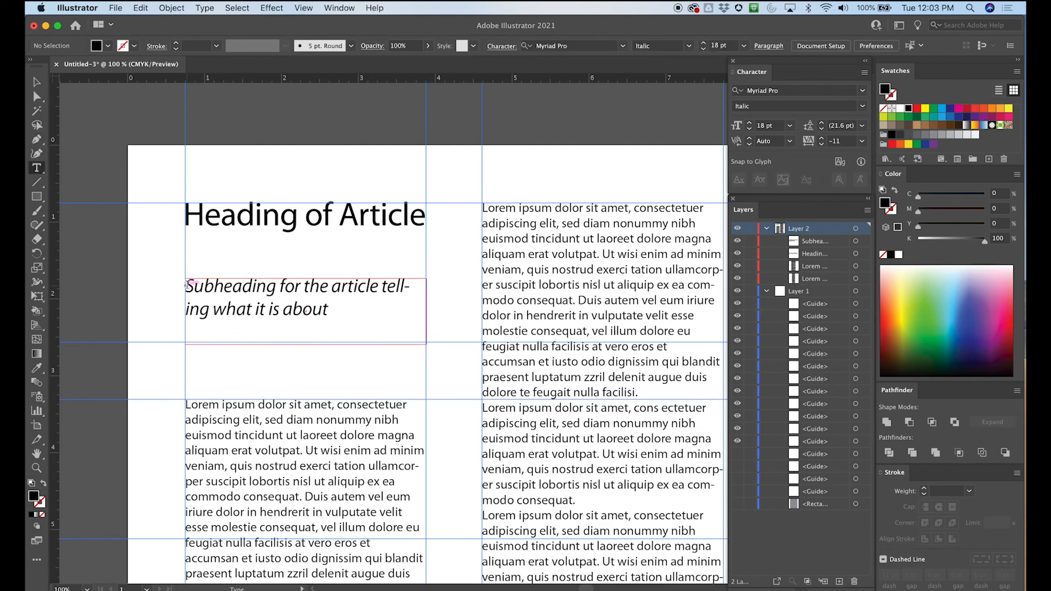
left_click(37, 96)
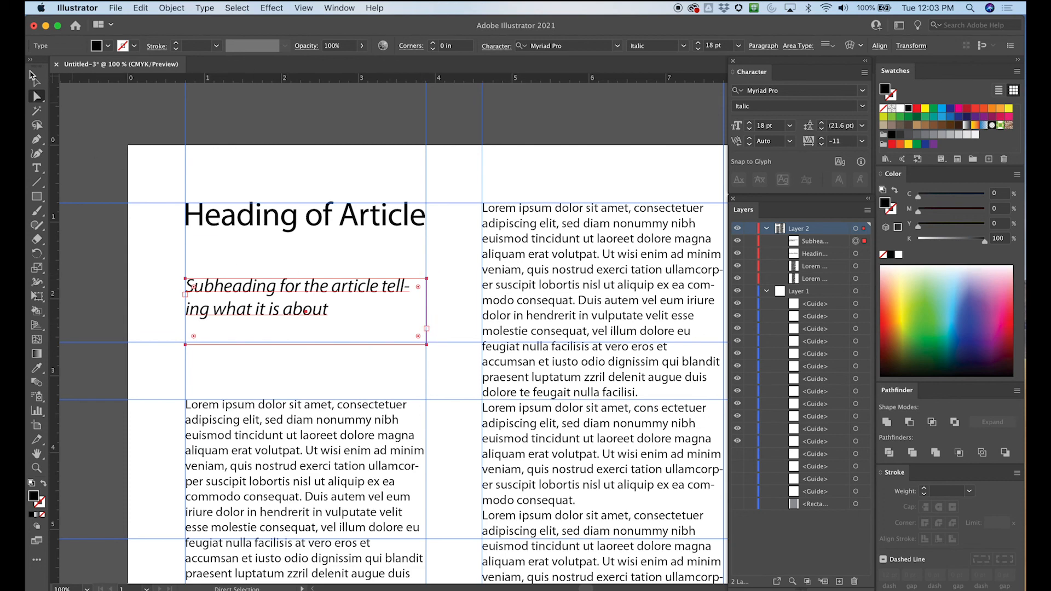
left_click(36, 81)
left_click_drag(431, 314, 414, 312)
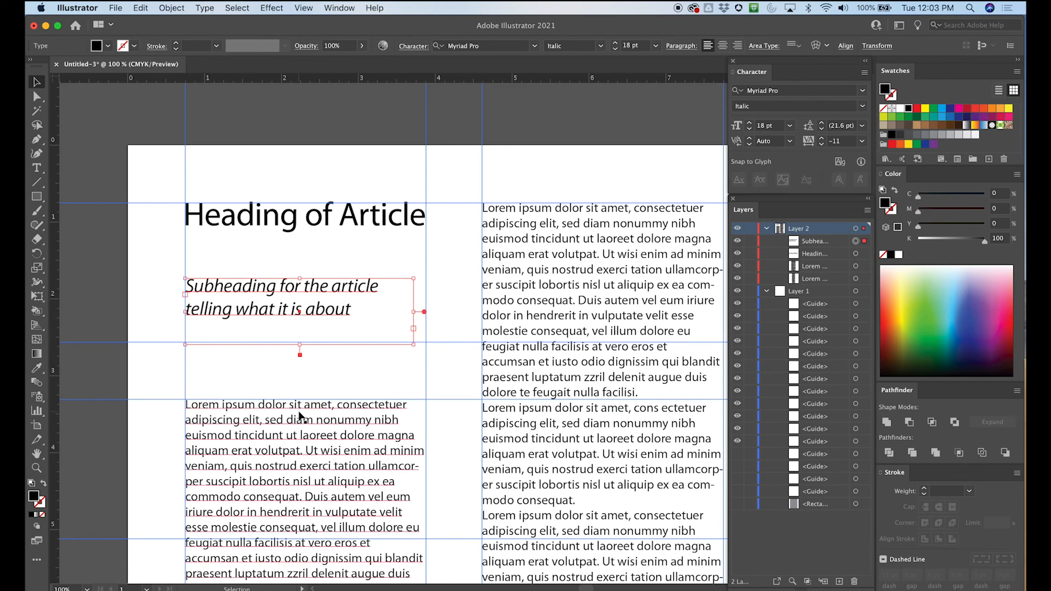
left_click(213, 228)
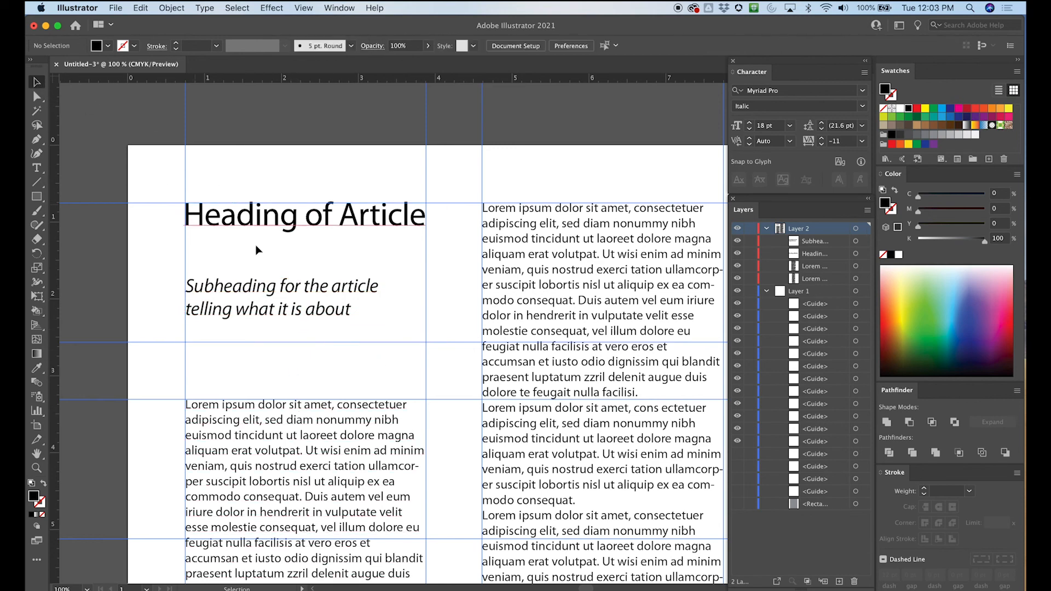
- Move the subheading's frame up directly beneath the heading and tighten its leading to 16 pt
left_click(281, 305)
left_click_drag(285, 294, 286, 249)
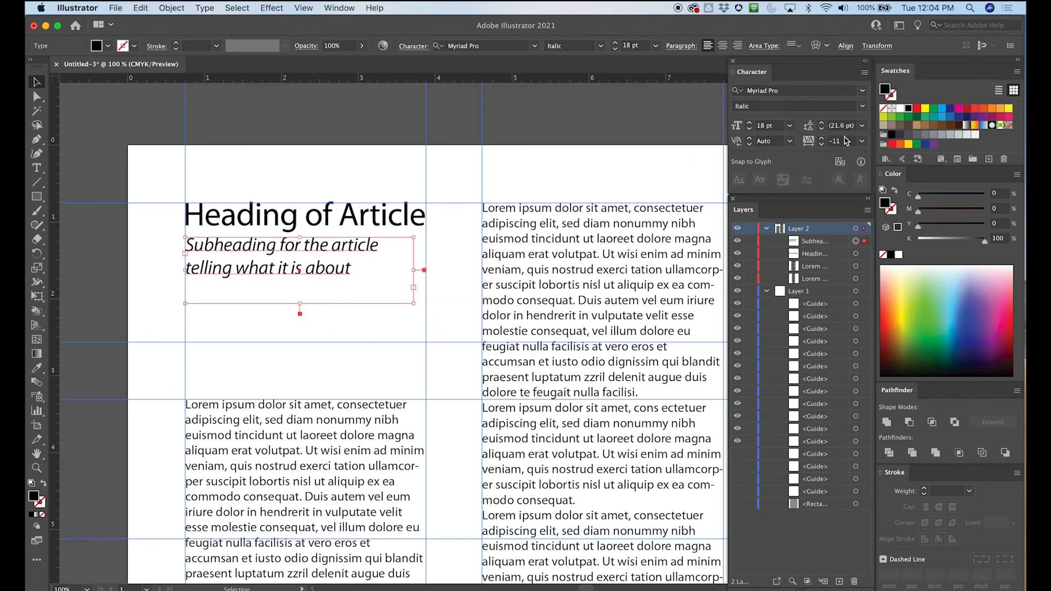
left_click(822, 130)
left_click(822, 130)
left_click(821, 129)
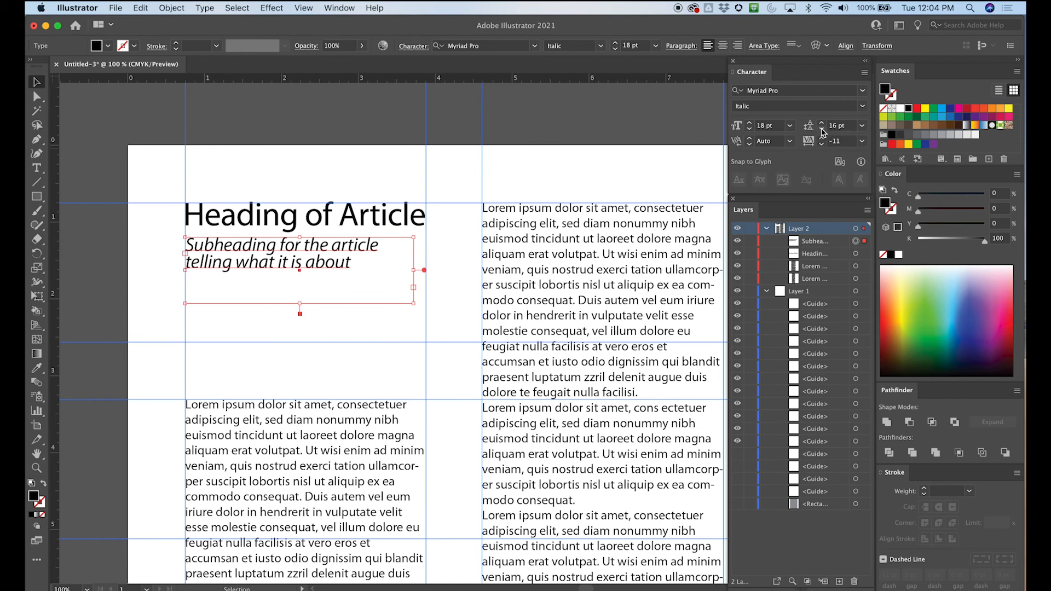
- Set the subheading's leading to 18 pt and move its frame down to straddle the first row's lower guide, just above the left body text
left_click(822, 124)
left_click(822, 124)
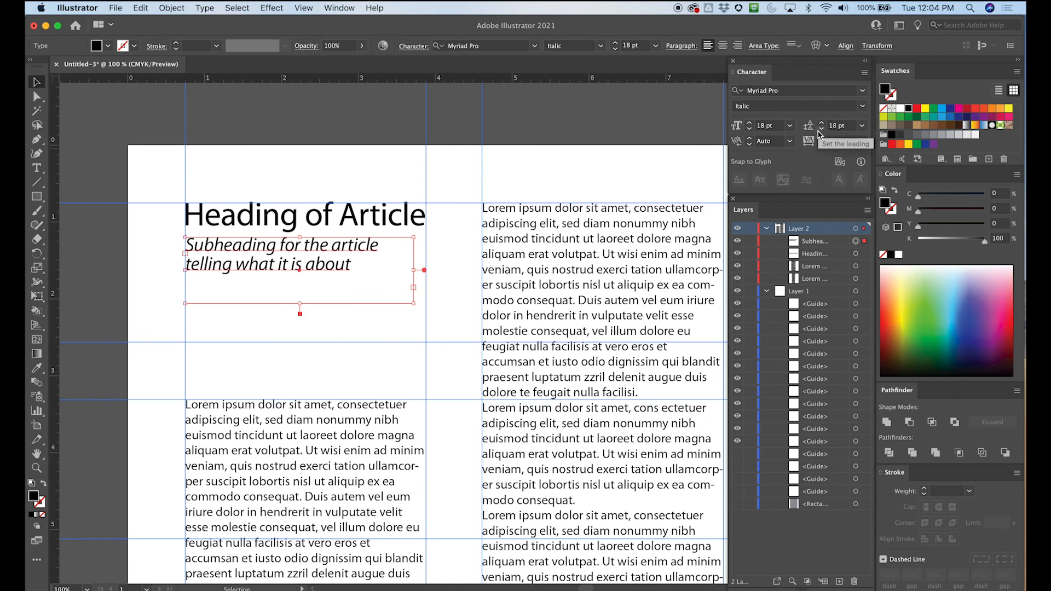
left_click_drag(281, 274, 297, 321)
left_click(358, 115)
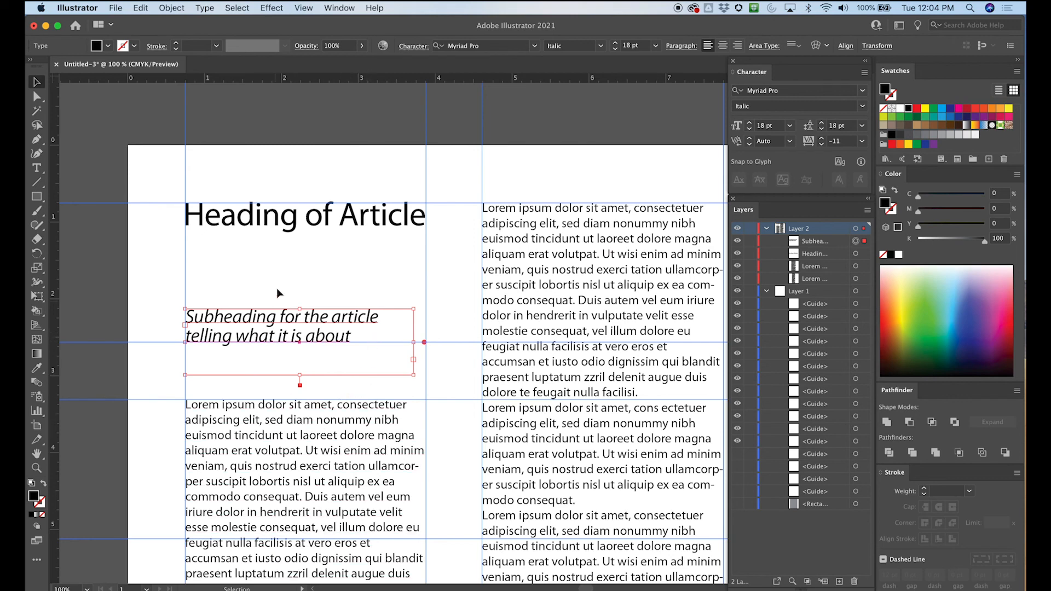
- Move the subheading back up beneath the heading, leaving a small gap between them, and deselect it
left_click(247, 389)
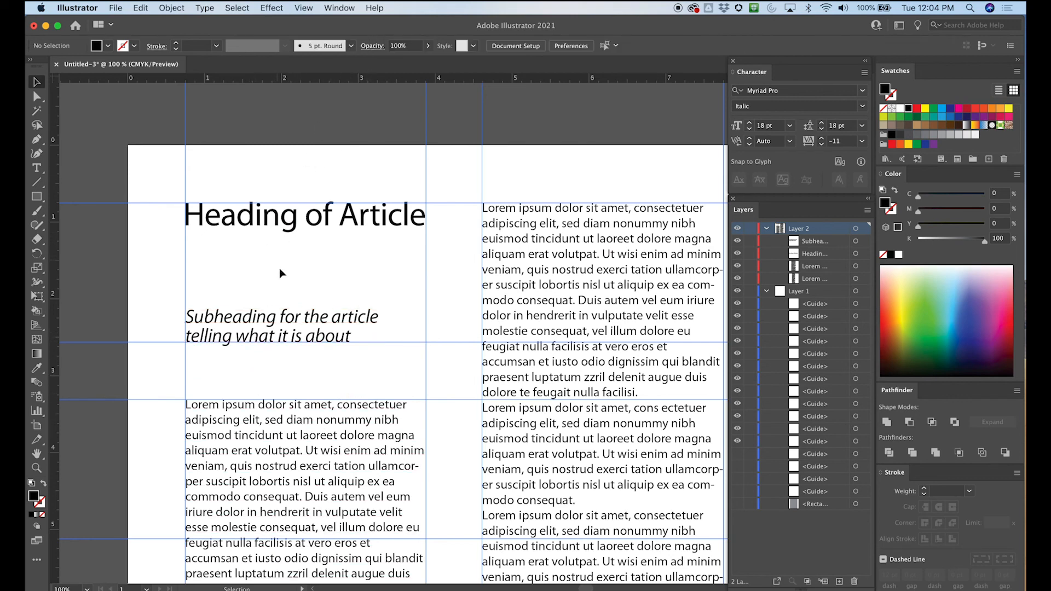
left_click_drag(291, 320, 291, 250)
left_click(320, 187)
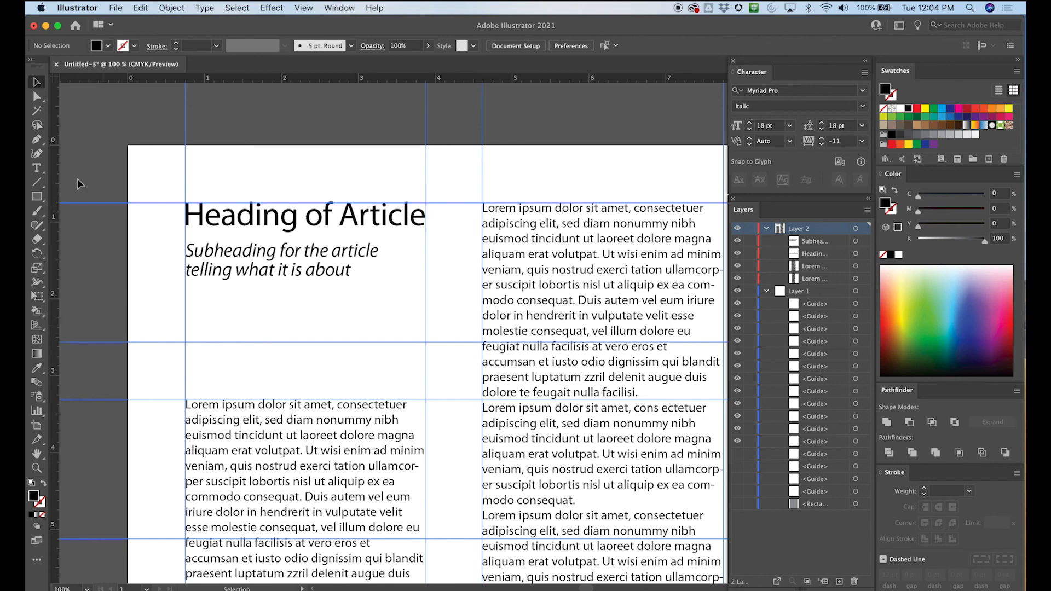
- Hide the guides to preview the whole page layout without the grid lines
key("super+minus")
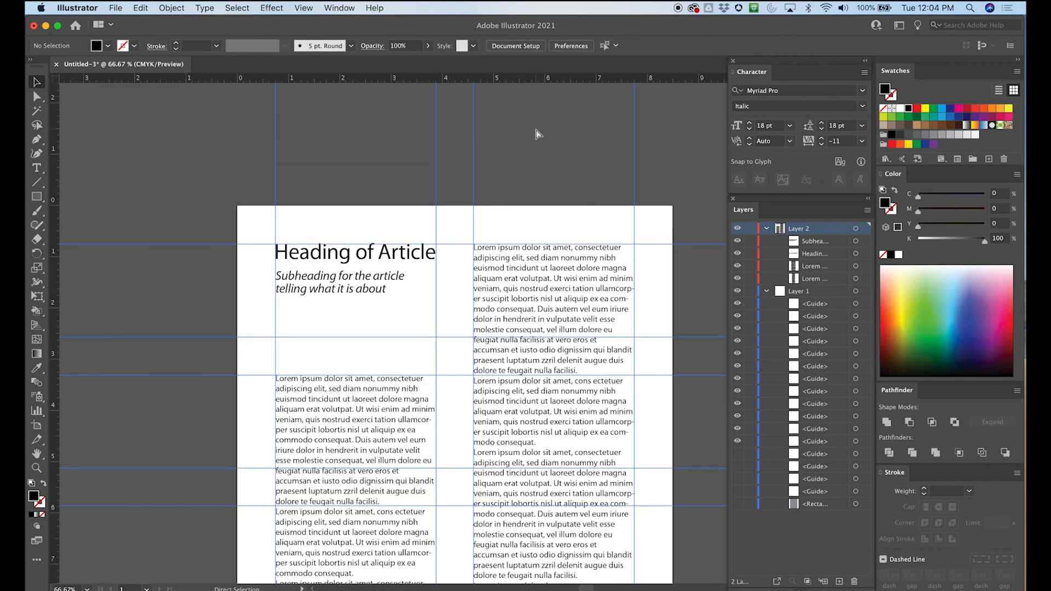
key("super+minus")
left_click_drag(429, 323, 341, 211)
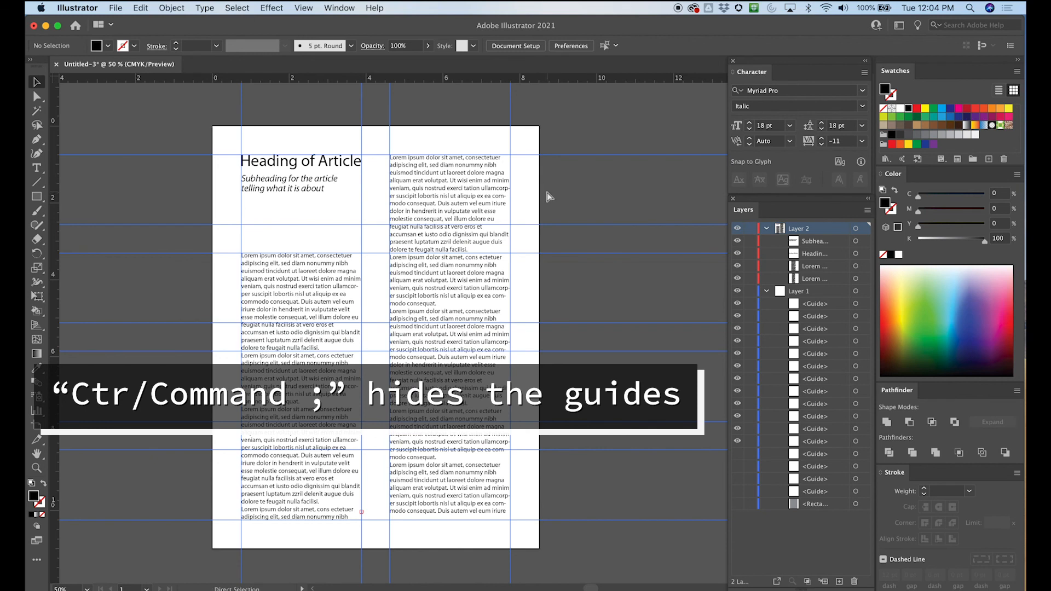
key("super+semicolon")
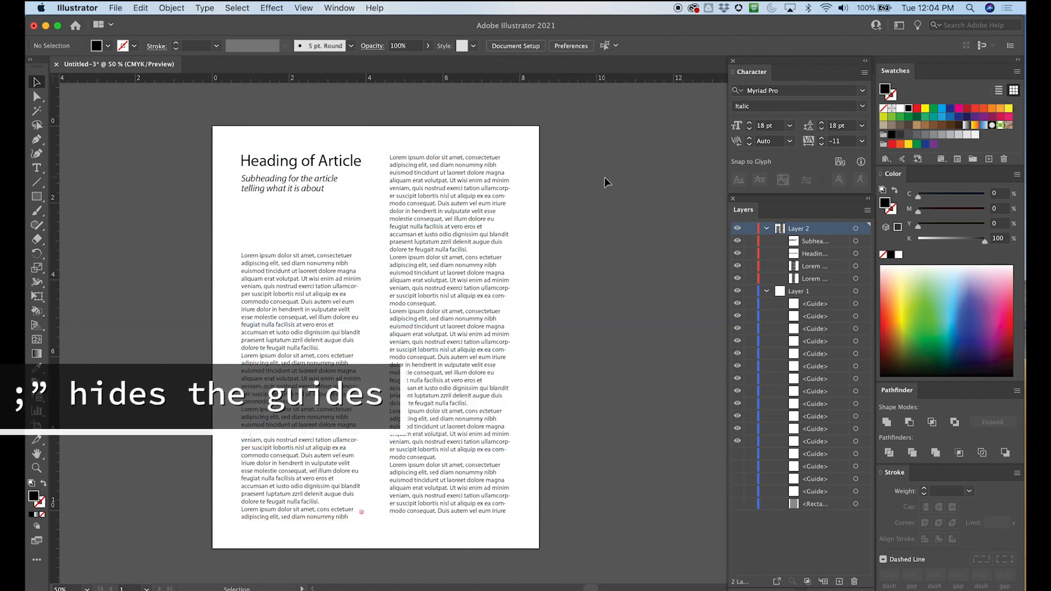